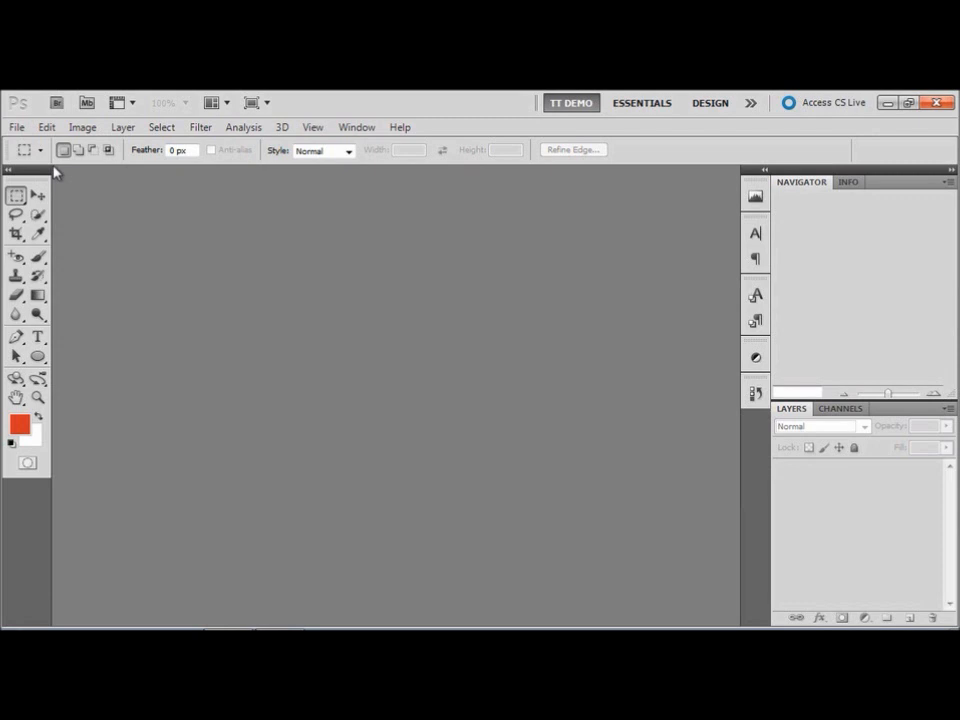
Step: Switch to Adobe Bridge and add the Canada, Italy and Travel folders to the favorites
left_click(57, 106)
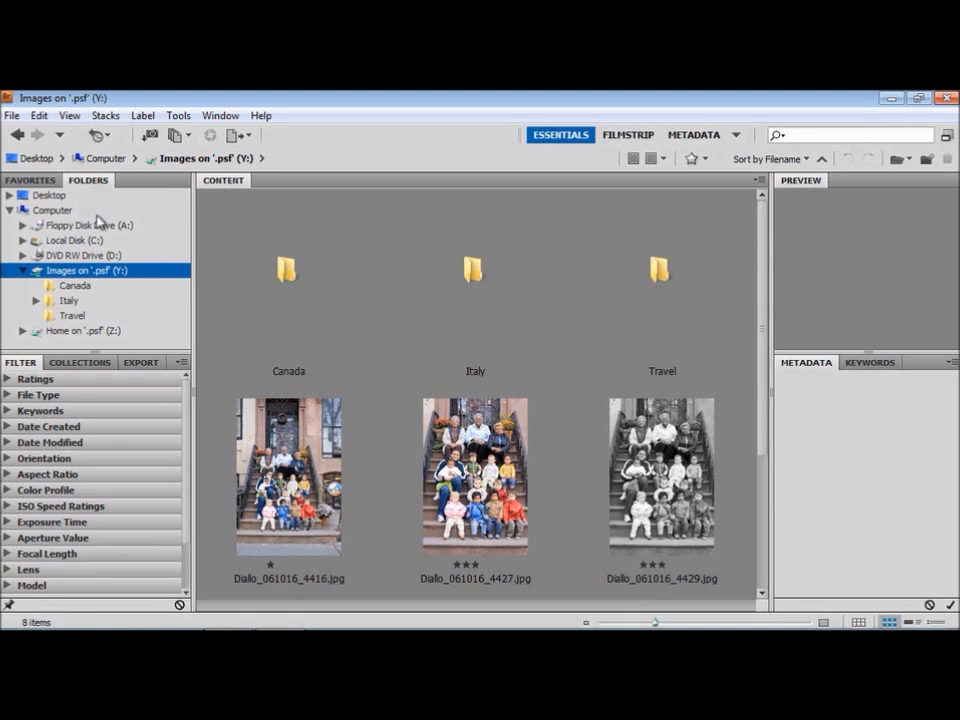
left_click(47, 182)
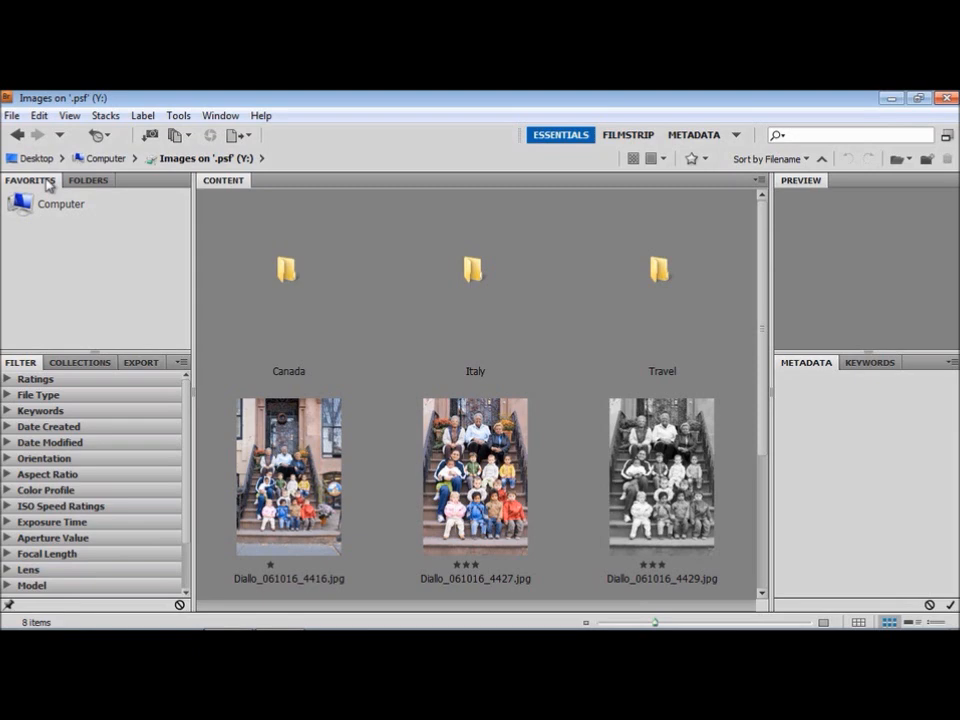
left_click(286, 270)
left_click_drag(287, 272, 122, 242)
left_click_drag(471, 268, 100, 258)
left_click_drag(660, 268, 137, 306)
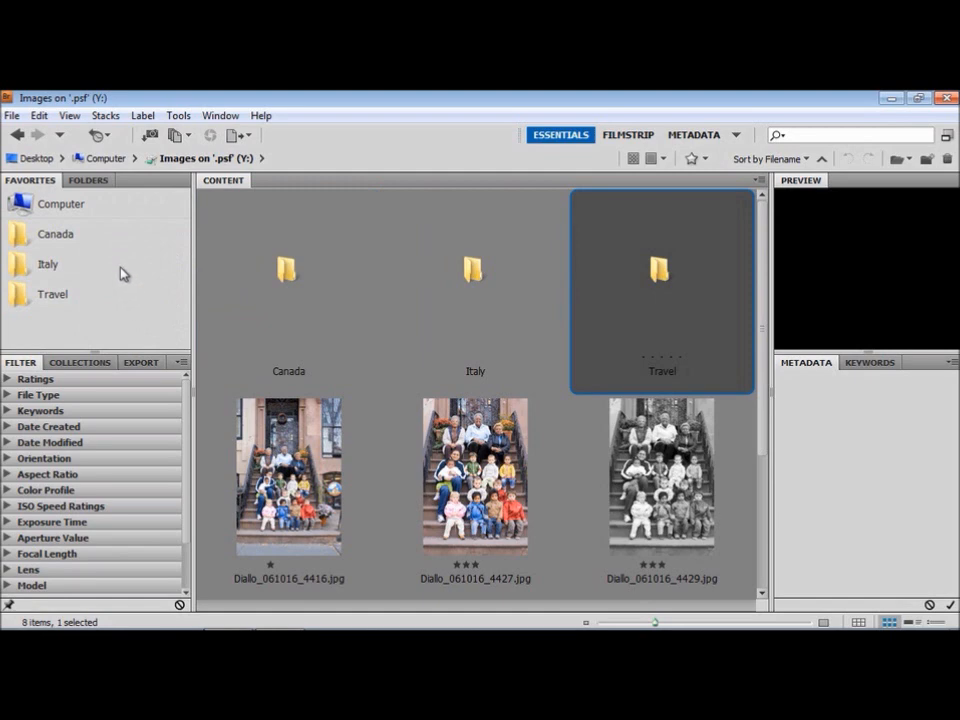
Step: Open the Italy folder from the favorites and widen the workspace switcher to reveal more workspace names
left_click(47, 266)
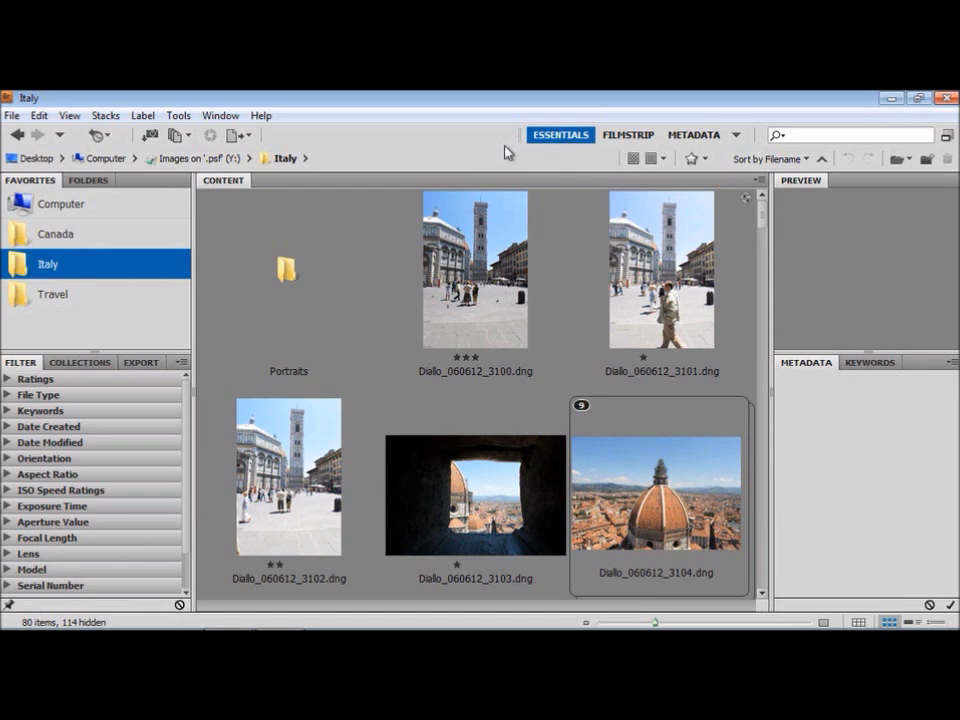
left_click_drag(521, 135, 347, 134)
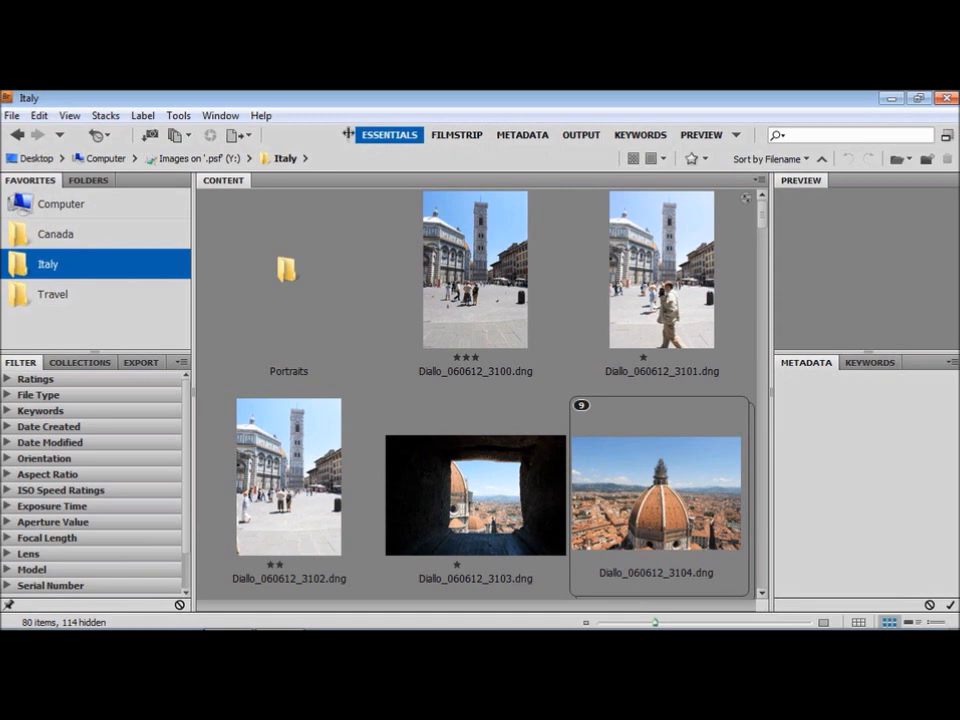
Step: Look at the Italy folder in the Filmstrip, Metadata and Keywords workspaces, and return to Essentials
left_click(465, 138)
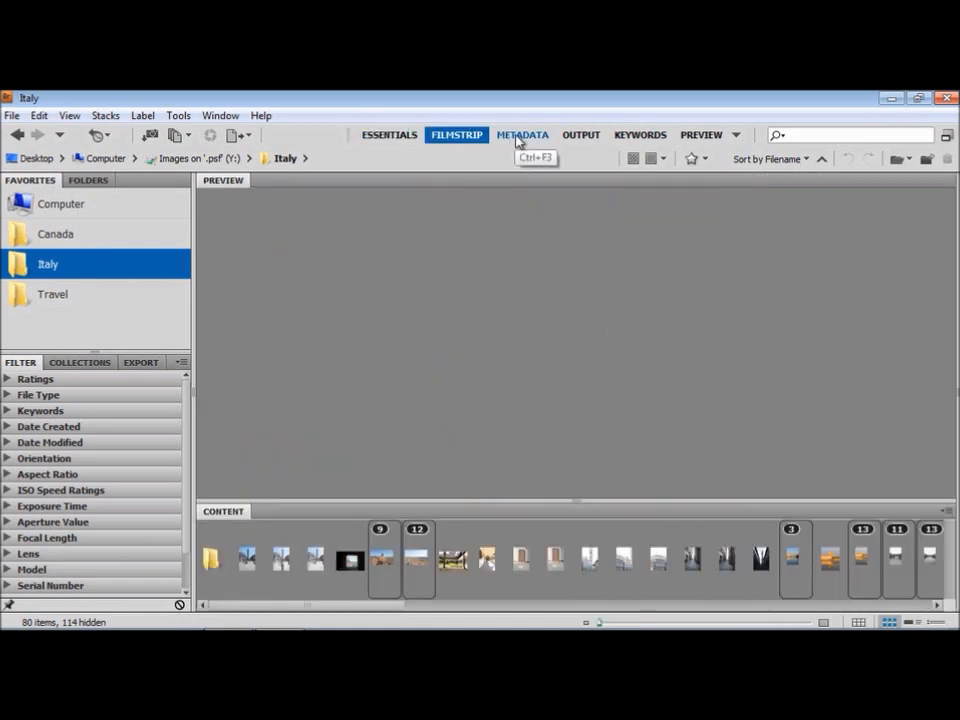
left_click(517, 142)
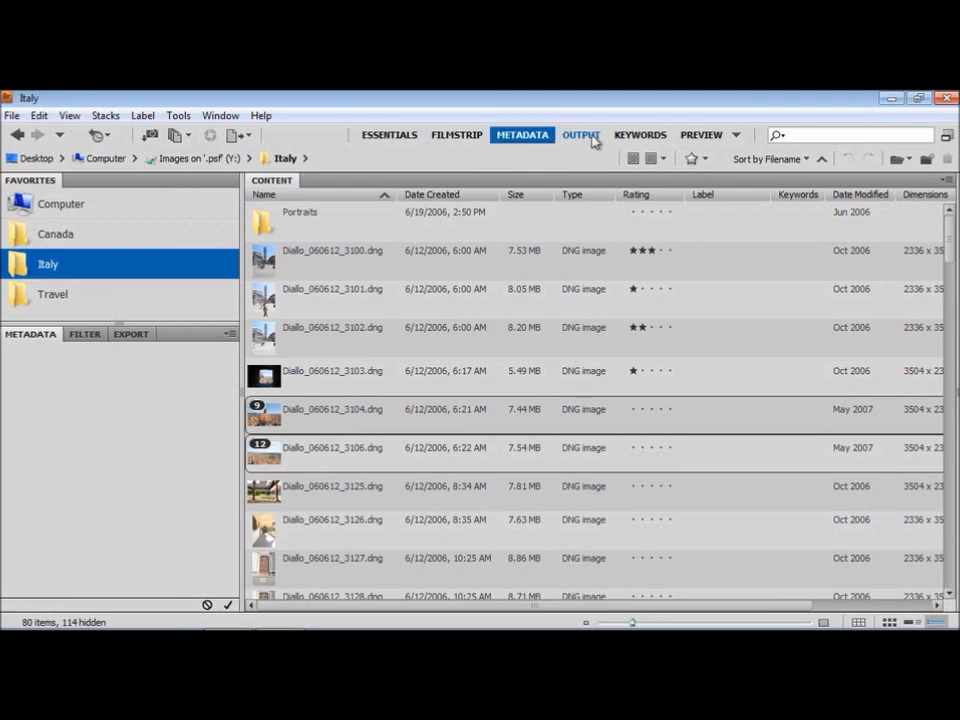
left_click(632, 139)
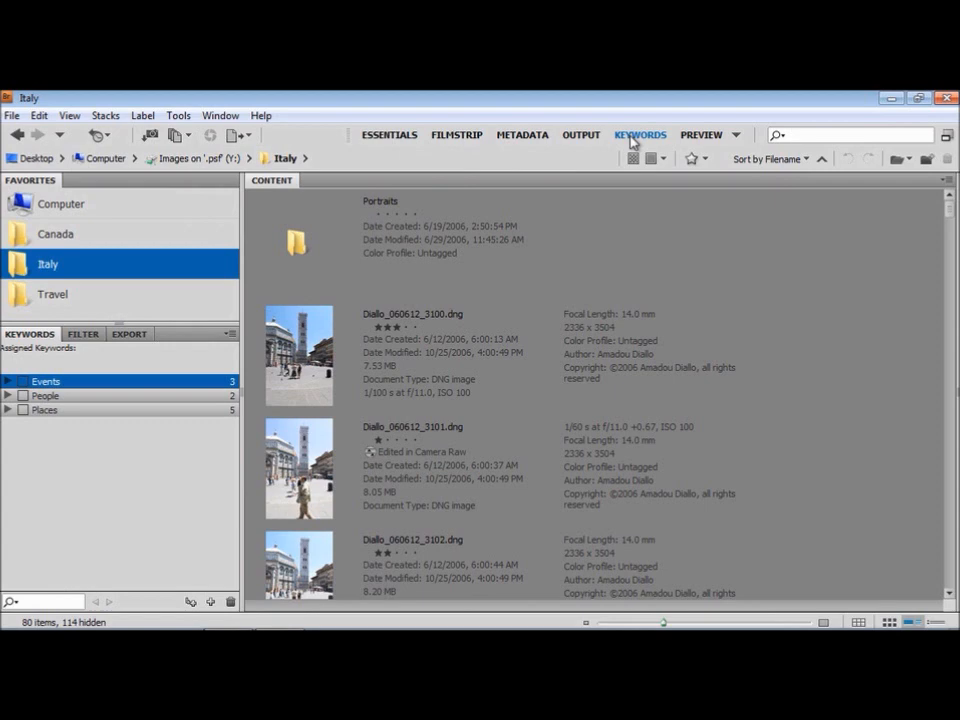
left_click(390, 139)
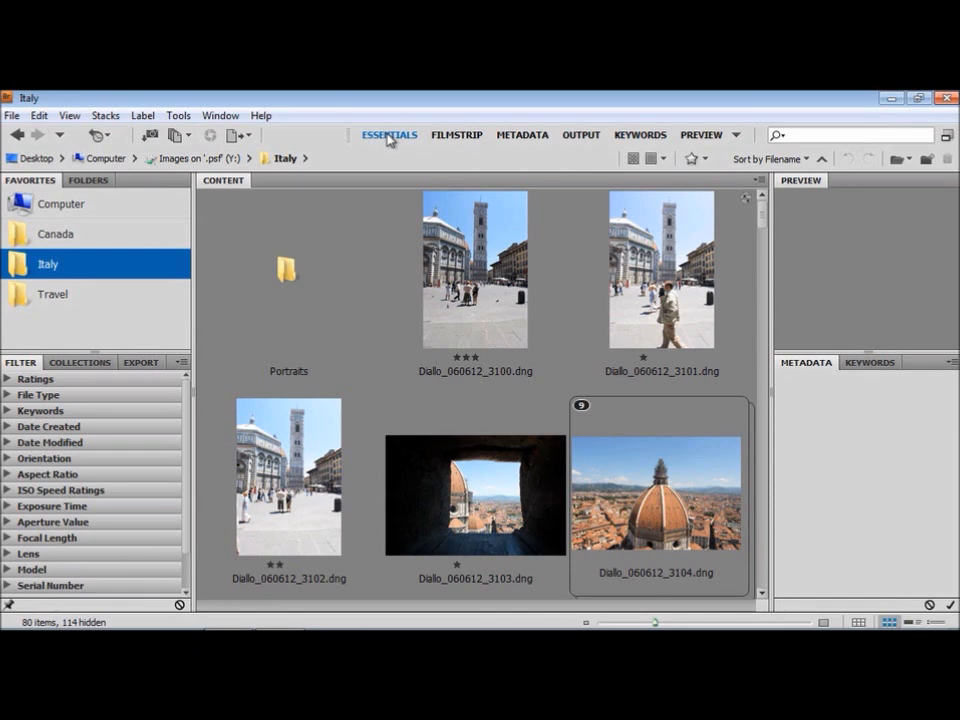
Step: Reset the Essentials workspace to its default layout and enlarge the content thumbnails to three per row
right_click(390, 139)
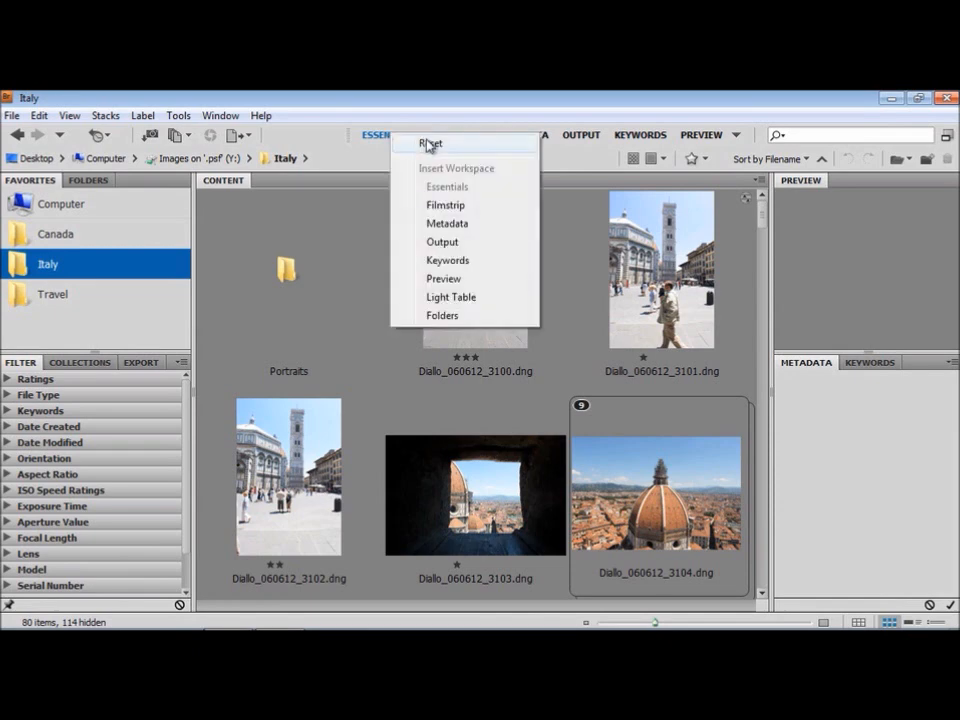
left_click(432, 145)
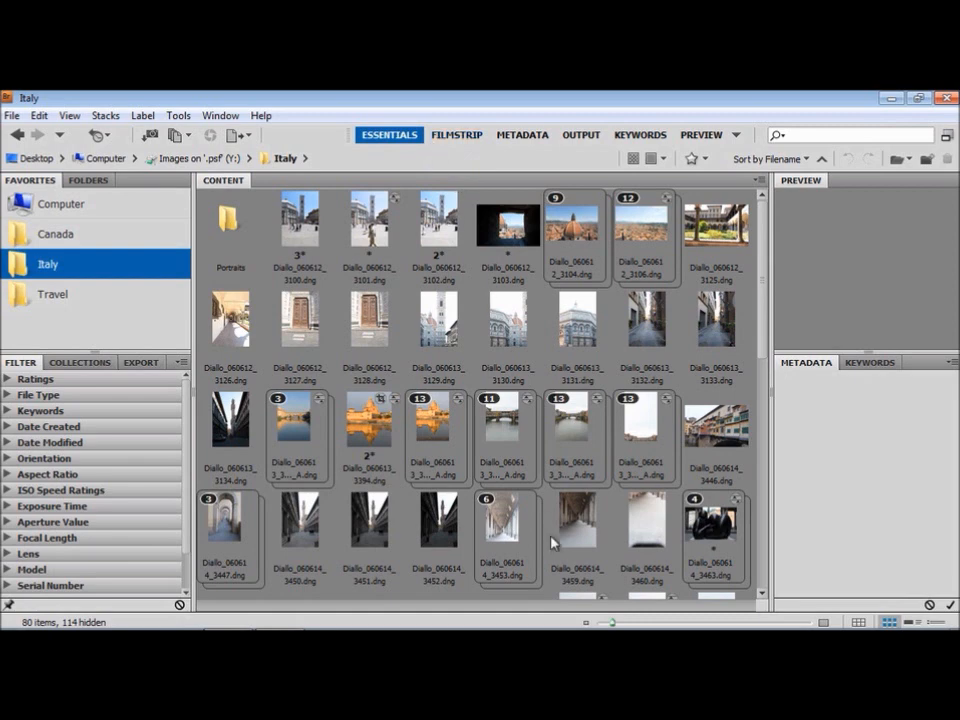
left_click_drag(613, 624, 656, 625)
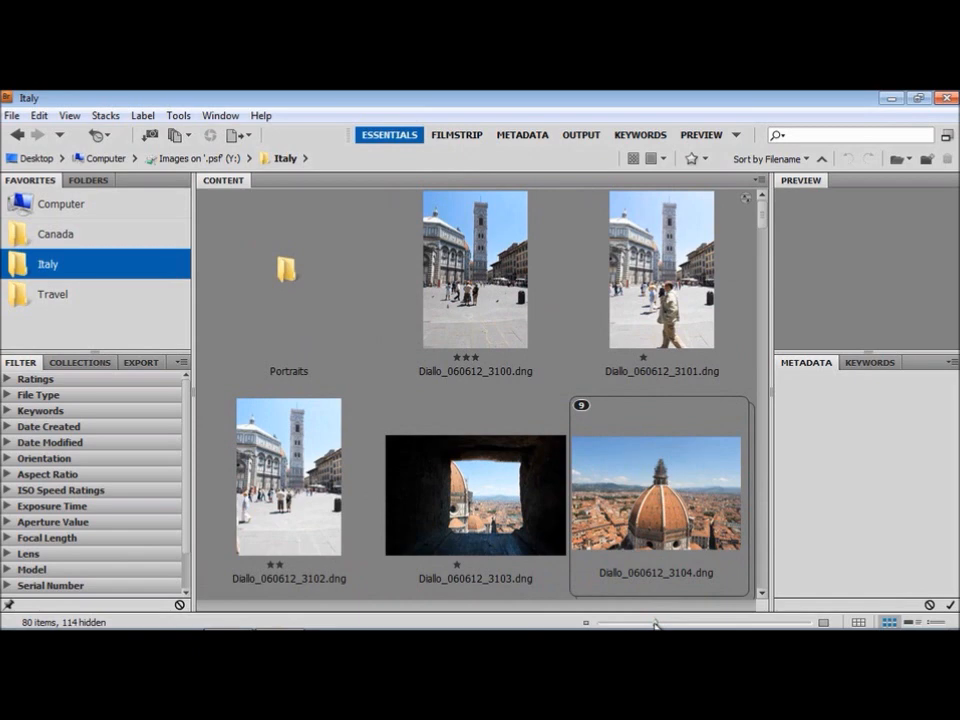
Step: Compare the Italy folder's content with locked grid, as thumbnails, as details and as a list, ending on thumbnails
left_click(858, 622)
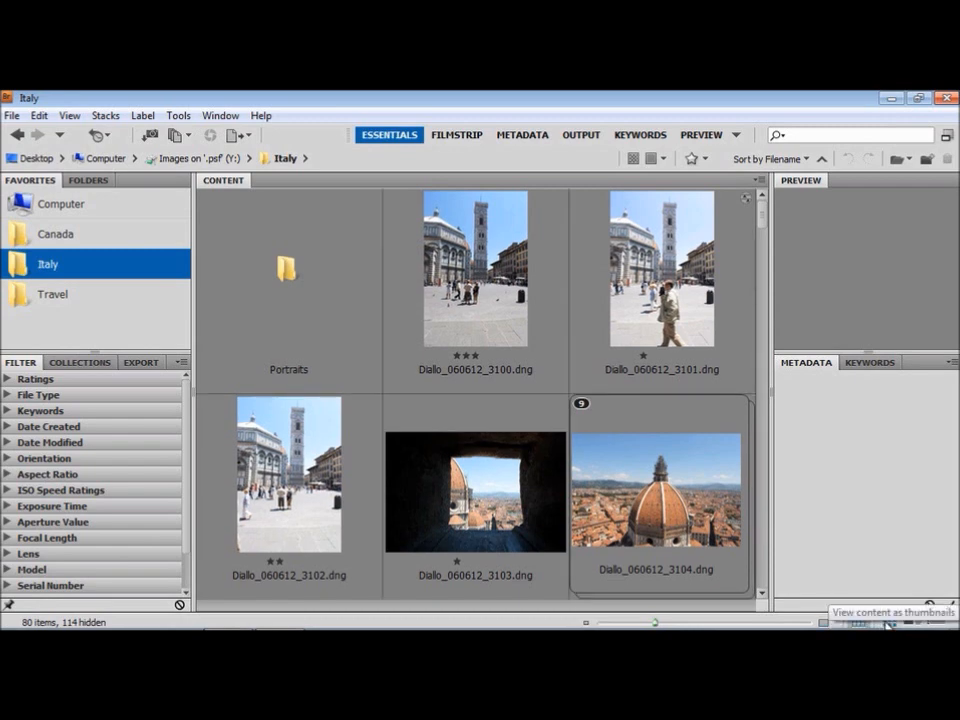
left_click(887, 622)
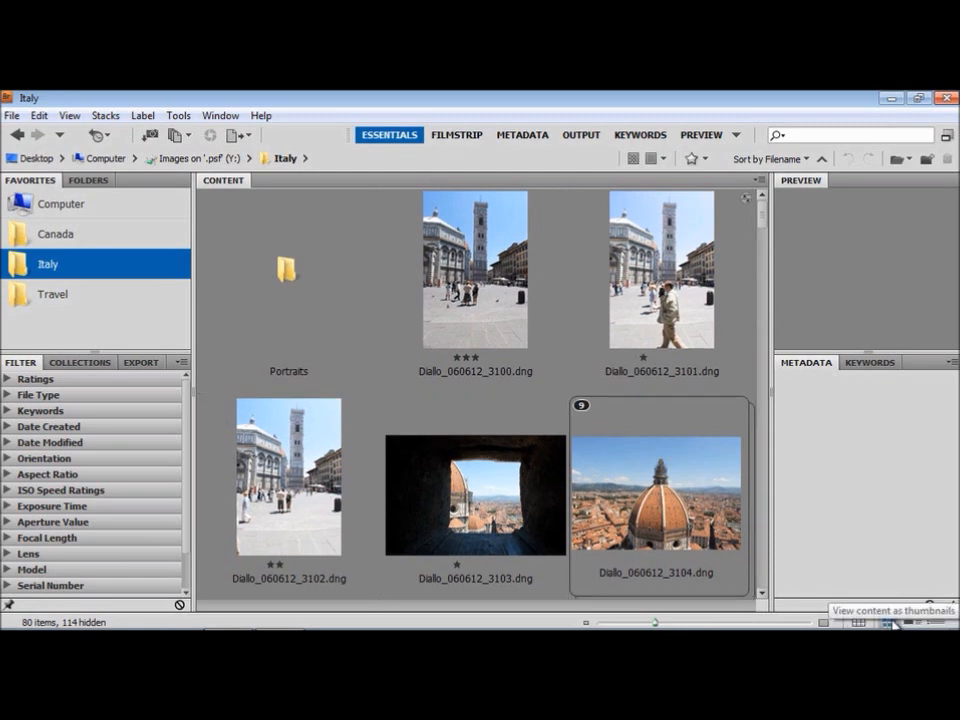
left_click(912, 622)
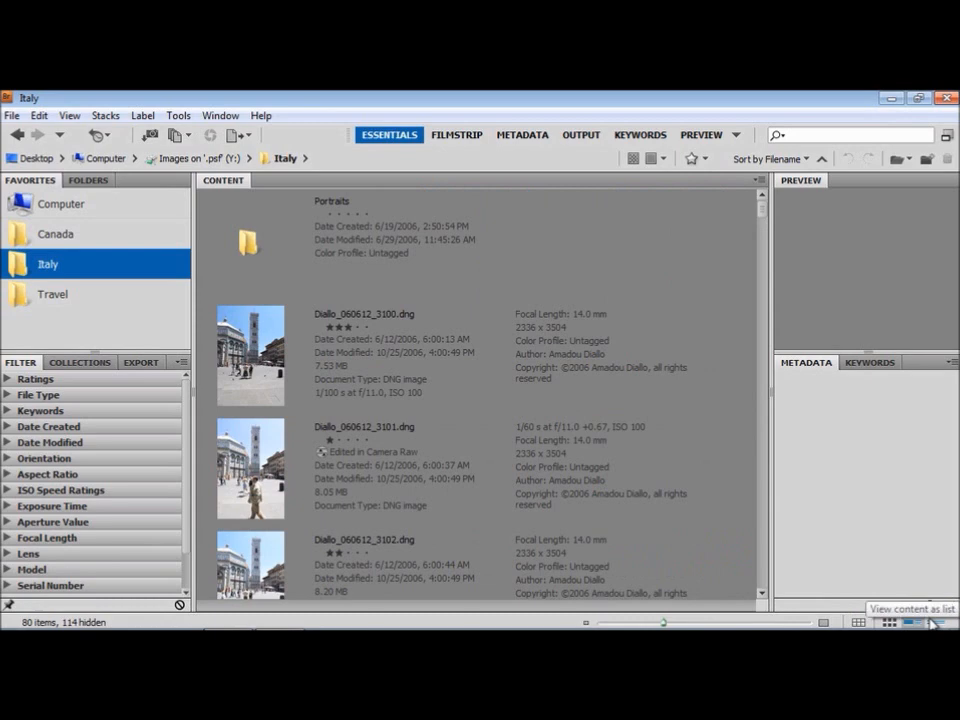
left_click(933, 622)
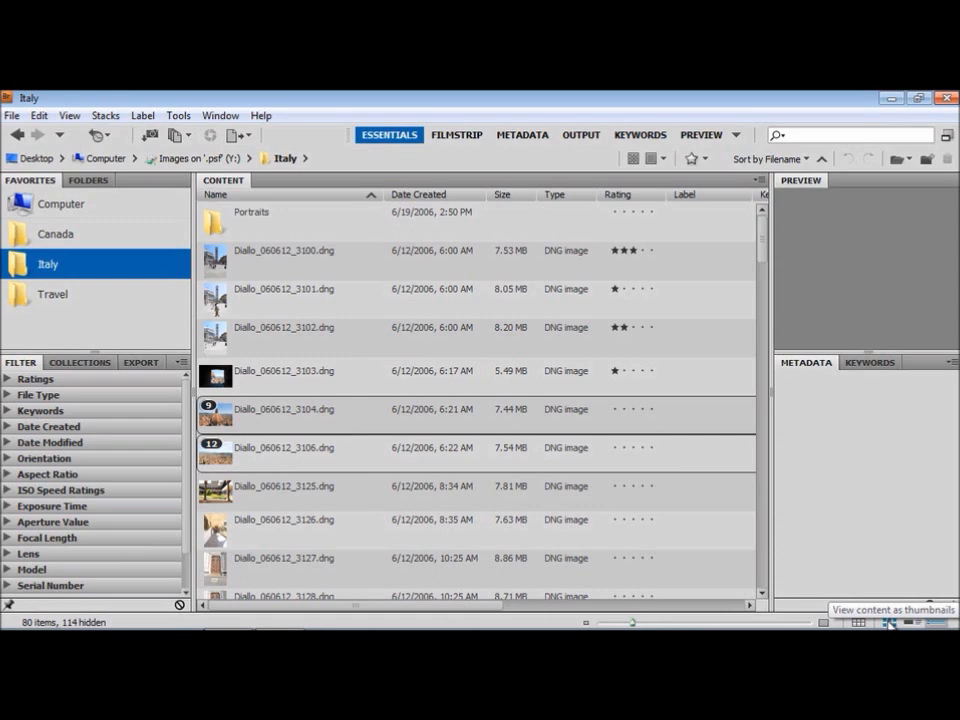
left_click(888, 622)
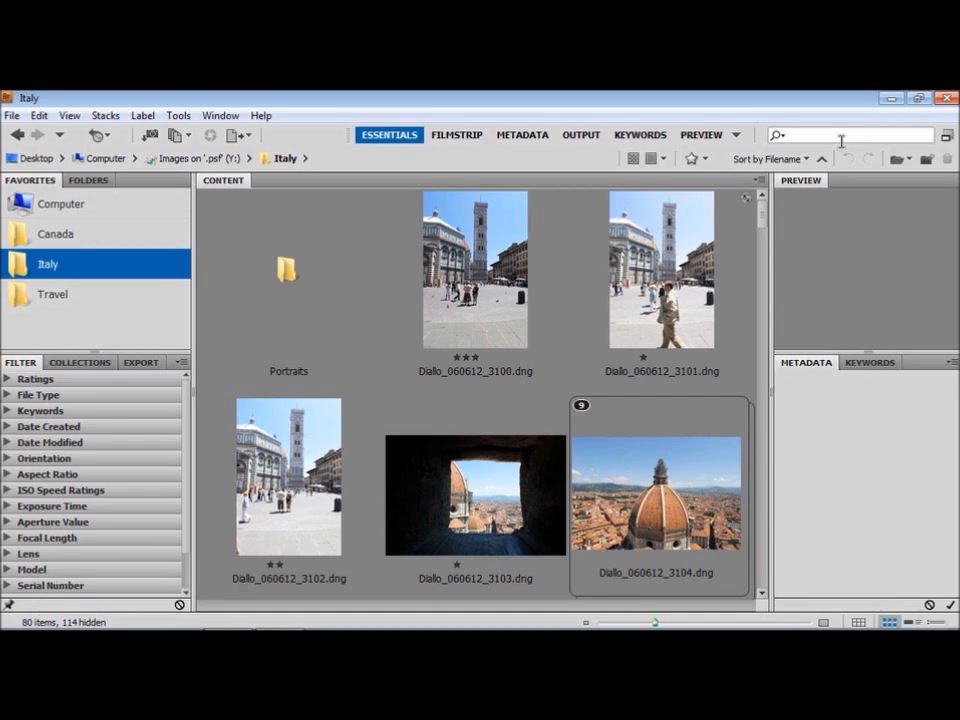
Step: Browse the Italy photos in Review Mode as far as the city rooftop panorama, and exit the mode
mouse_move(765, 214)
left_mouse_down()
mouse_move(767, 274)
mouse_move(765, 199)
left_mouse_up()
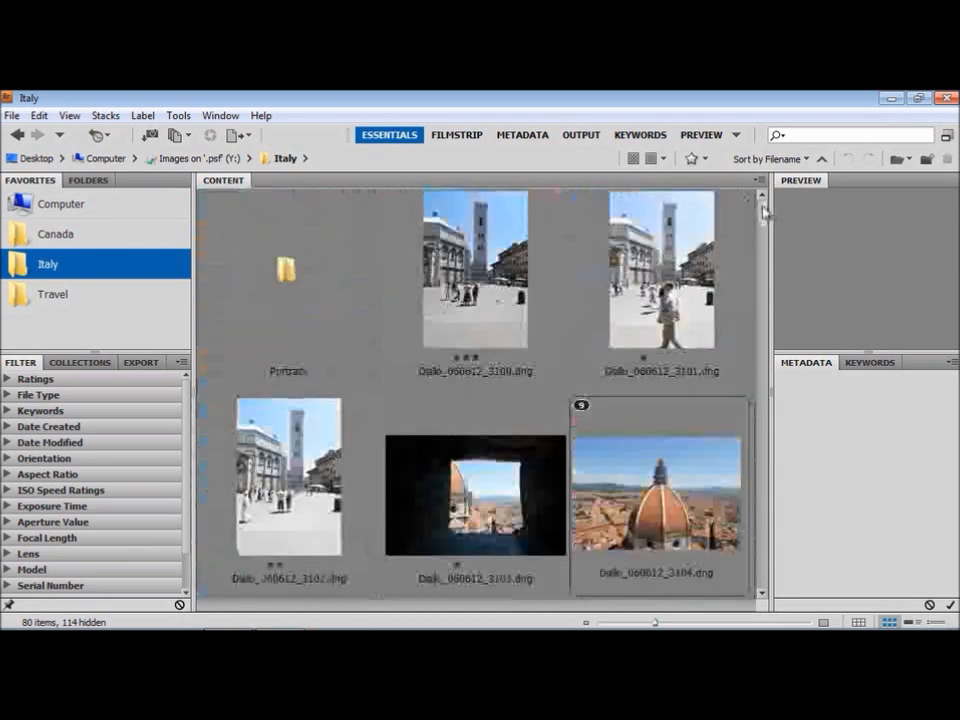
left_click(72, 116)
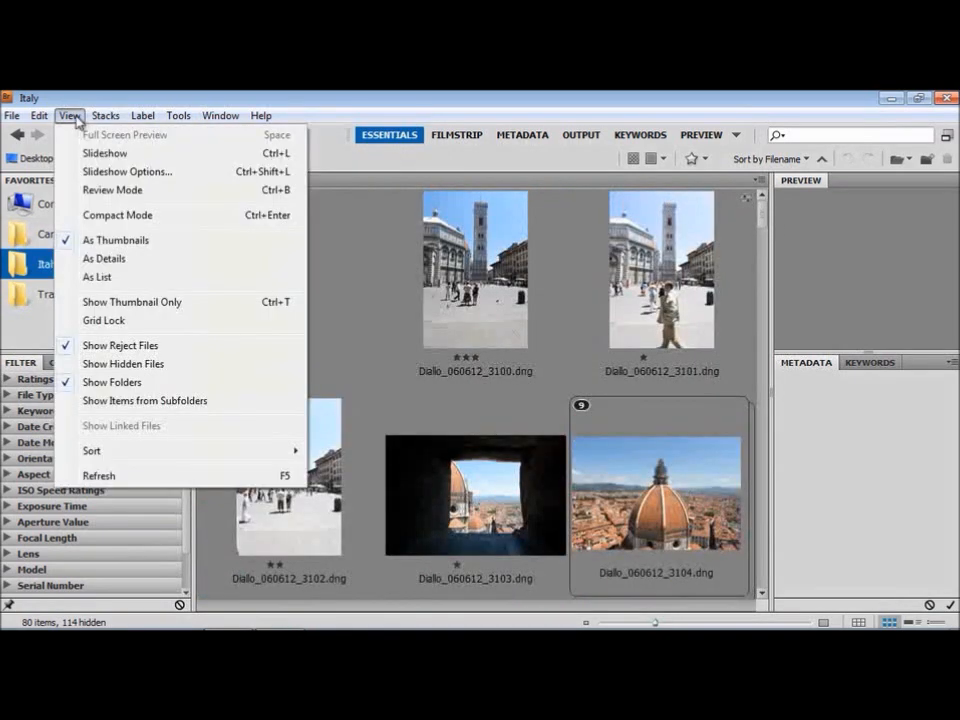
left_click(93, 190)
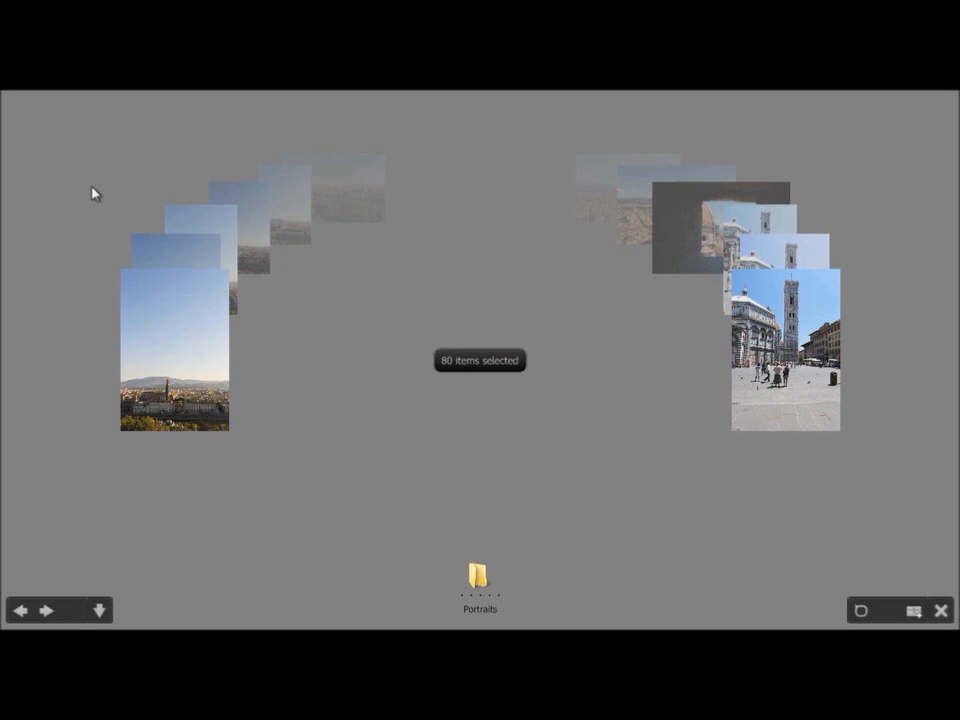
left_click(788, 354)
left_click(788, 354)
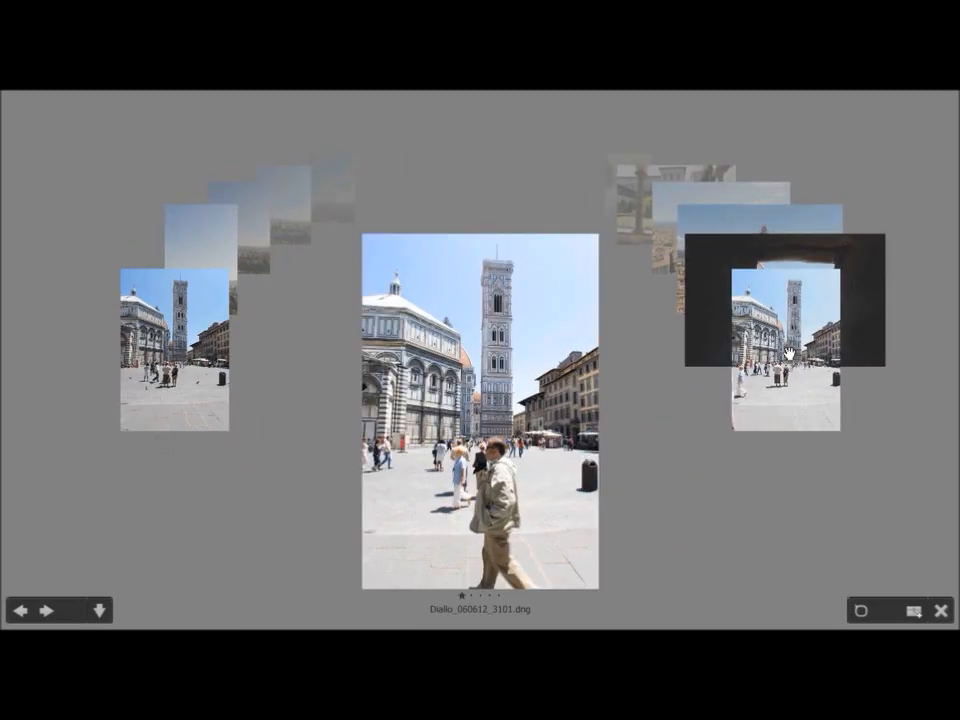
left_click(788, 354)
left_click(788, 354)
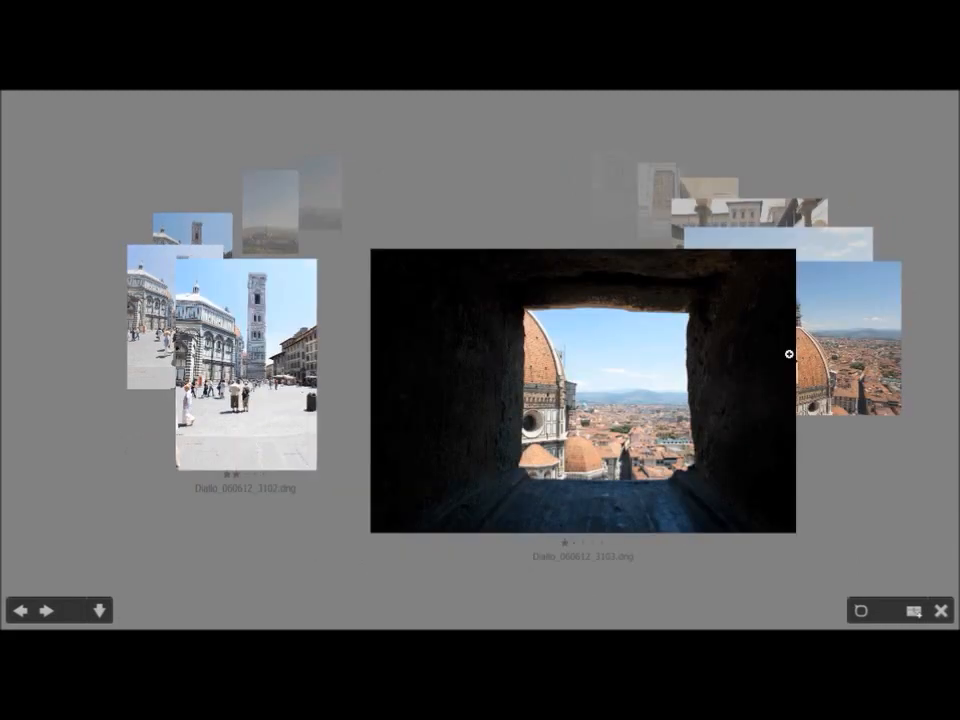
left_click(788, 354)
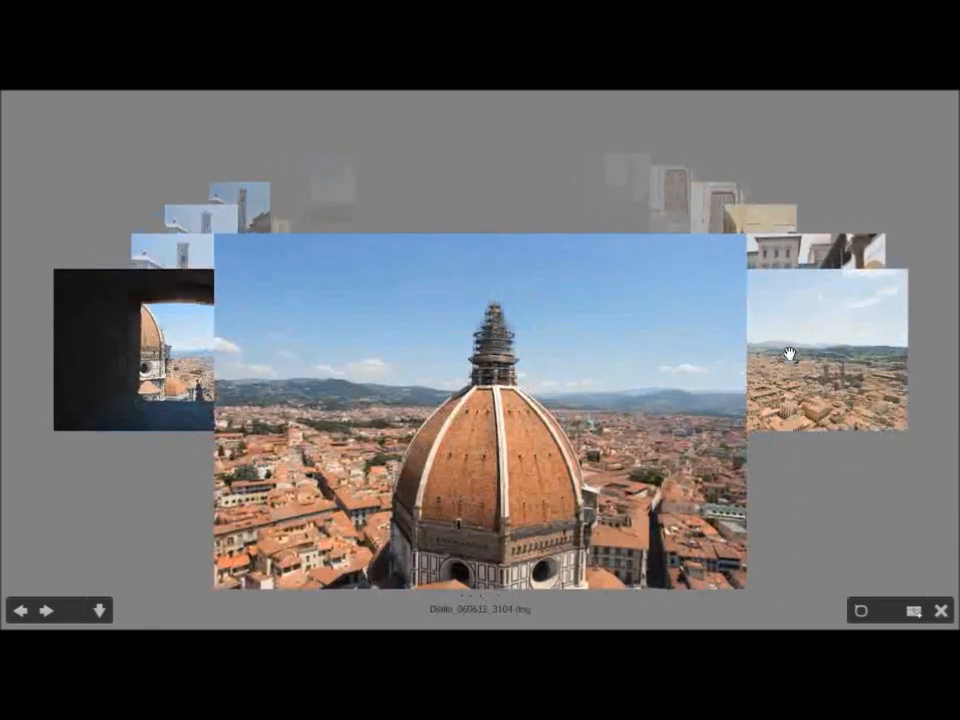
left_click(788, 354)
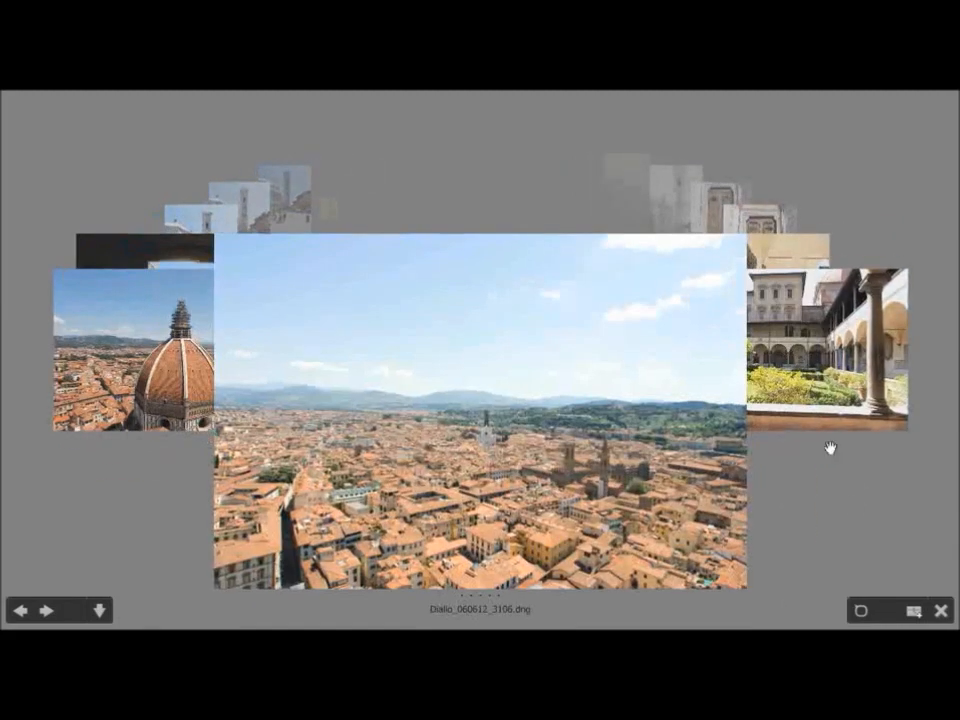
left_click(941, 611)
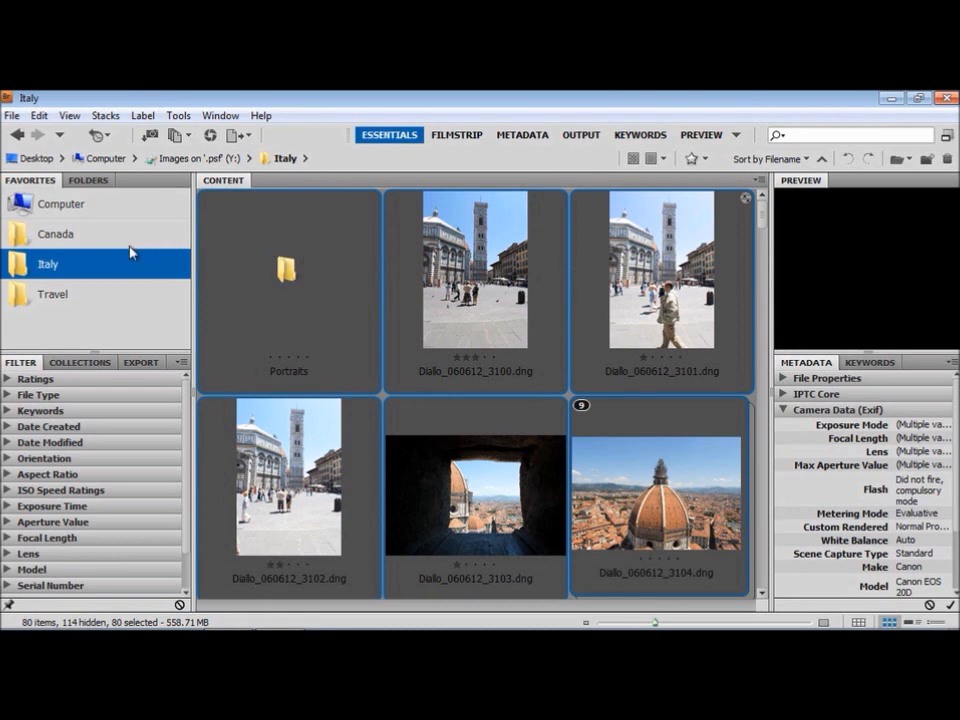
Step: Open the Canada folder from the favorites and check which criteria are enabled for filtering
left_click(70, 237)
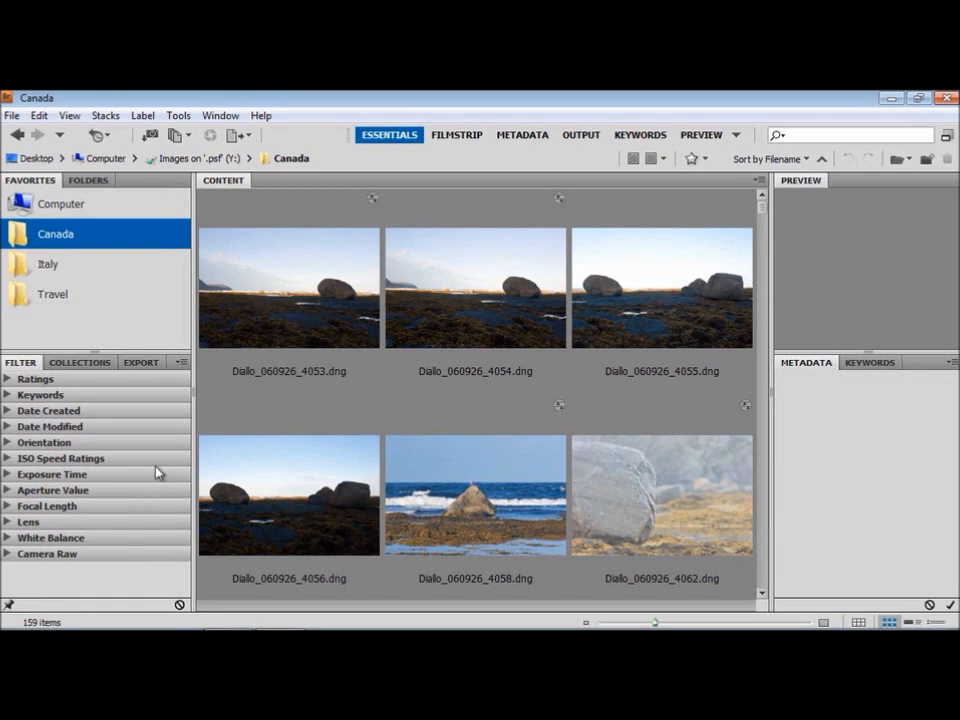
left_click(182, 365)
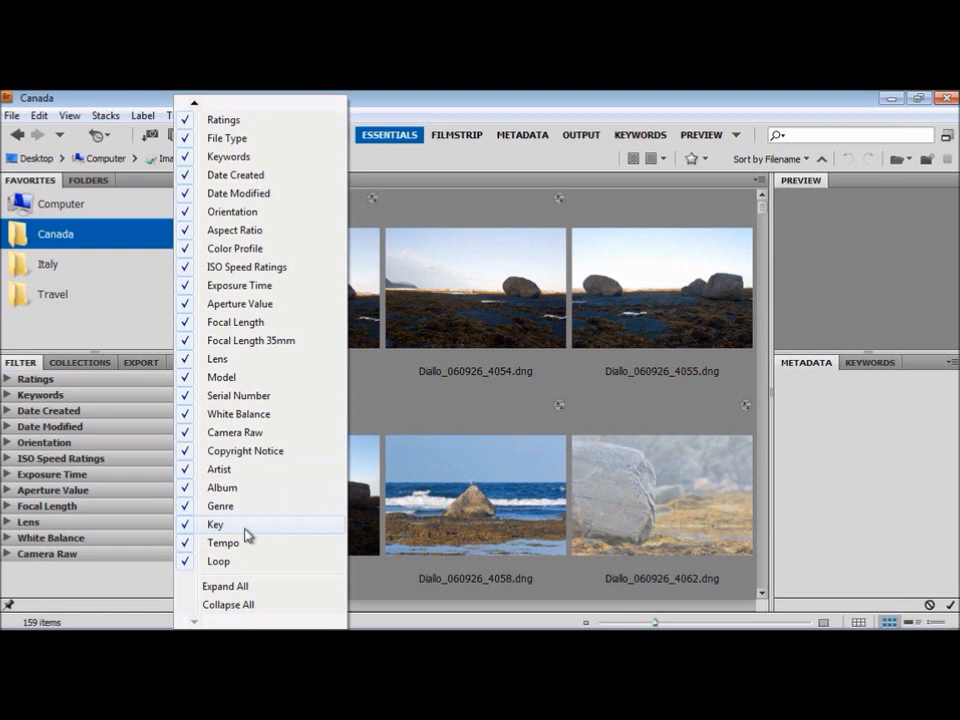
left_click(130, 583)
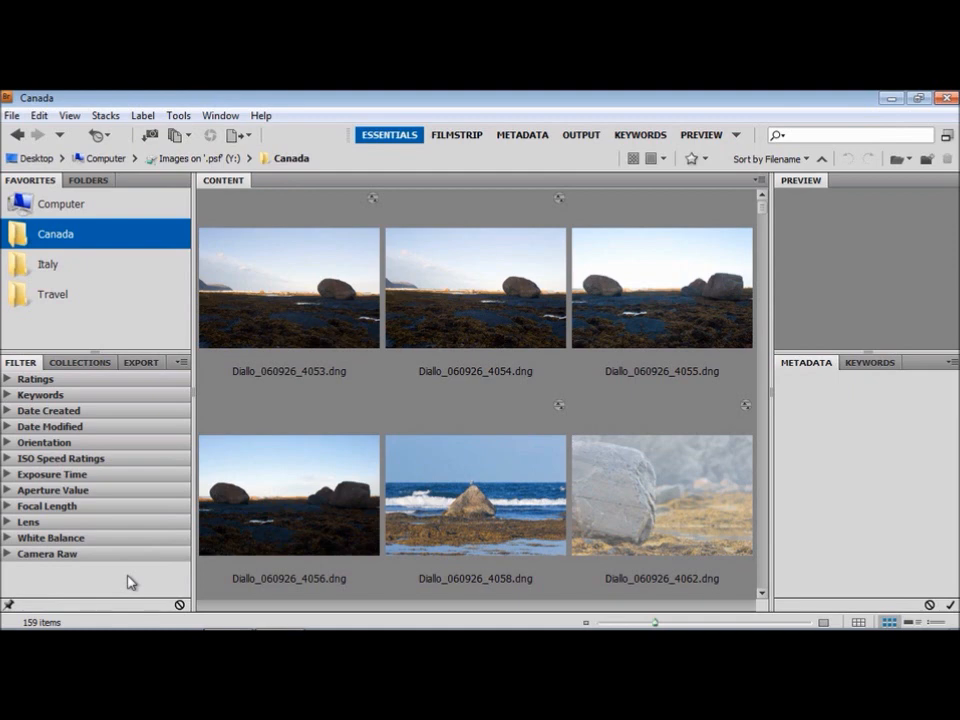
Step: Shrink the thumbnails to six per row and filter the Canada photos to creation dates 9/26/2006 and 9/28/2006
left_click(9, 411)
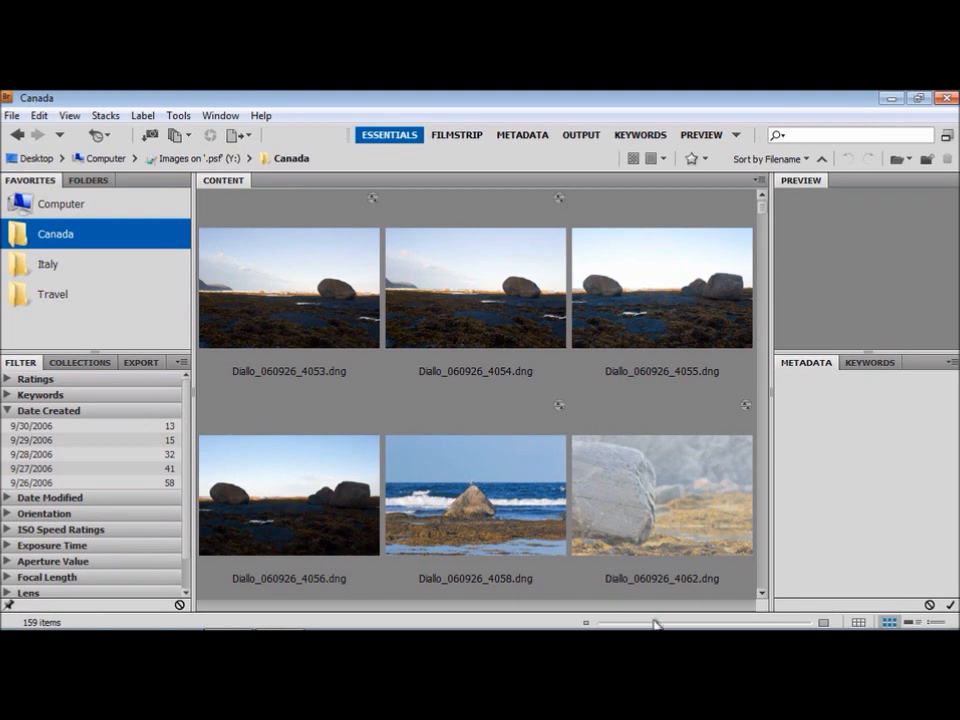
left_click_drag(650, 620, 623, 624)
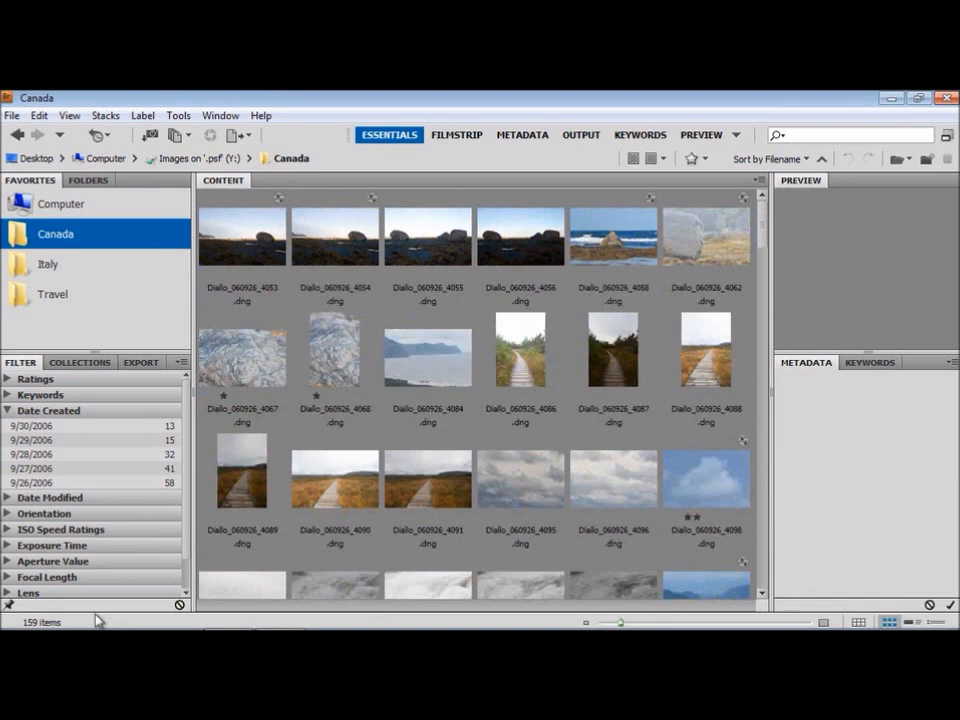
left_click(9, 484)
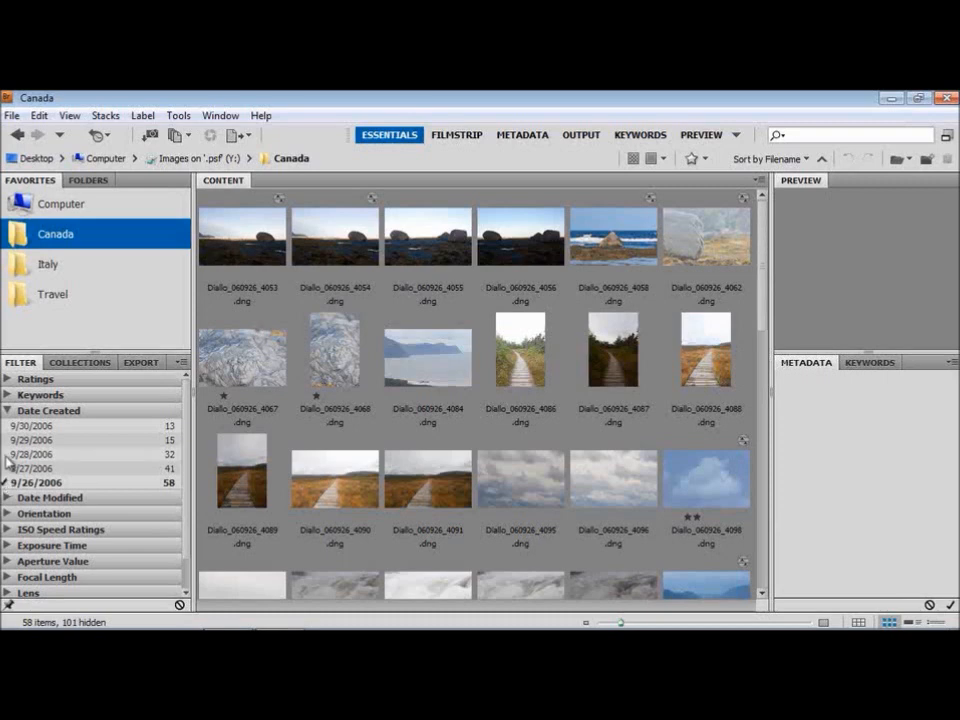
left_click(30, 454)
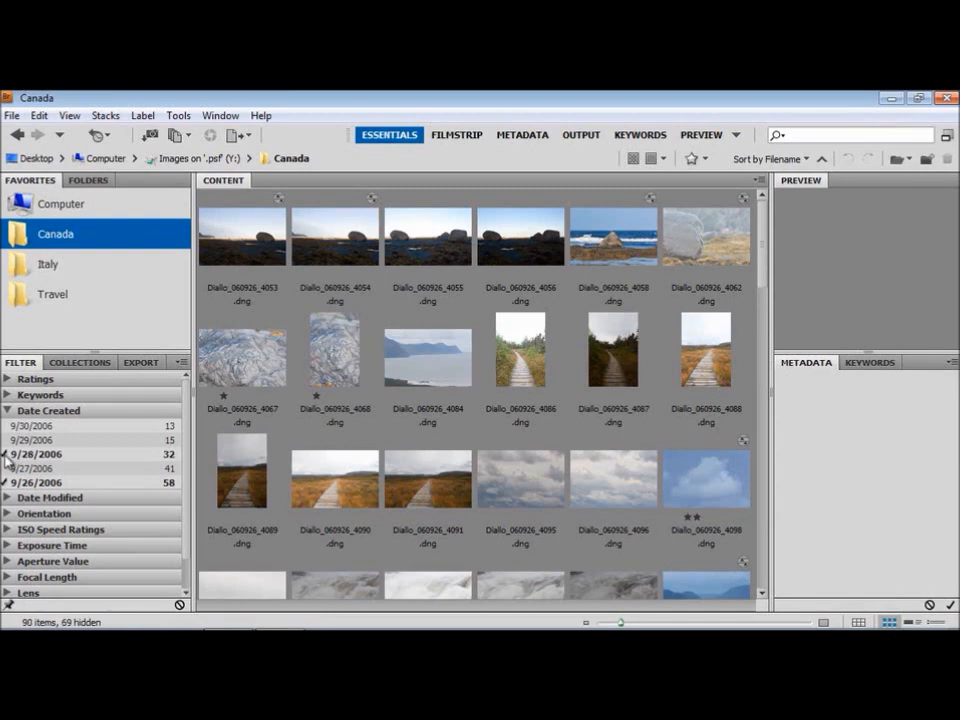
Step: Narrow the date-filtered Canada photos further to portrait orientation and an ISO speed rating of 400
left_click(8, 514)
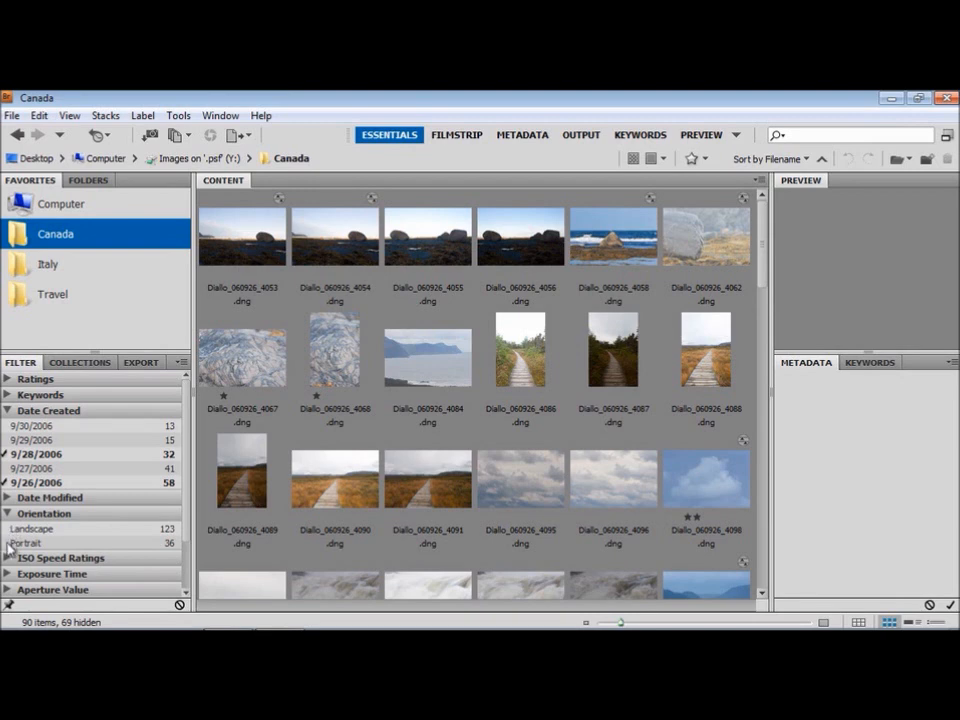
left_click(9, 543)
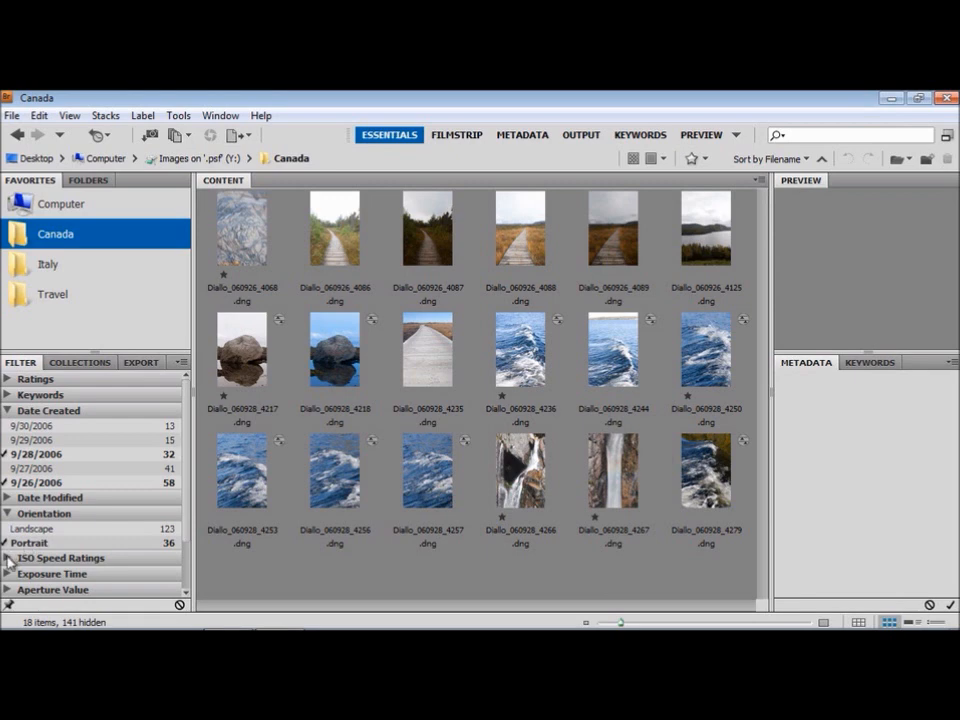
left_click(9, 559)
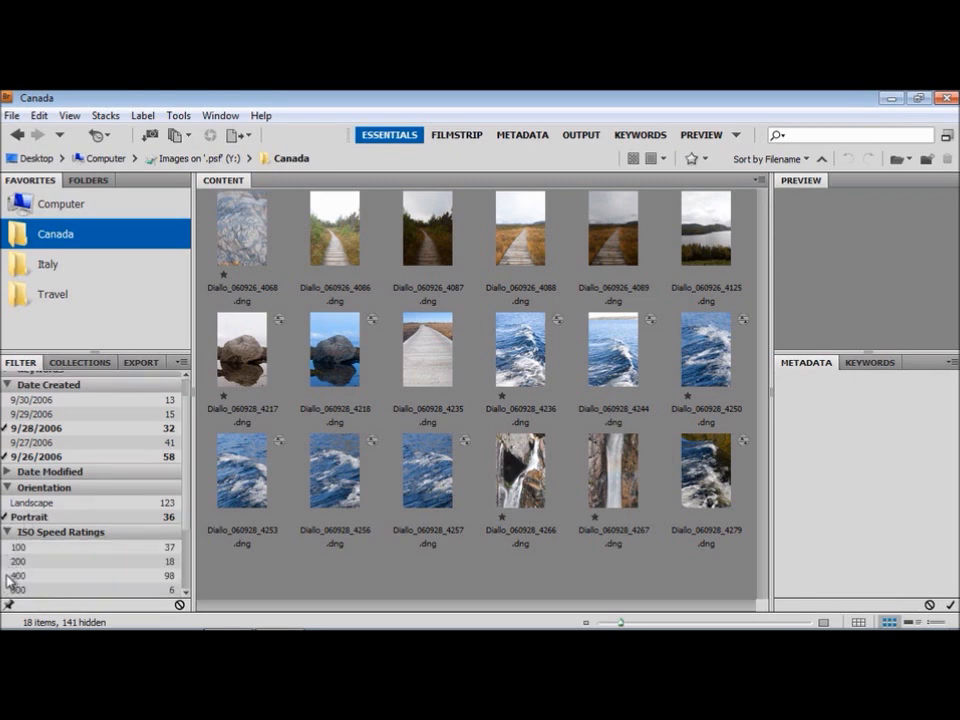
left_click(10, 576)
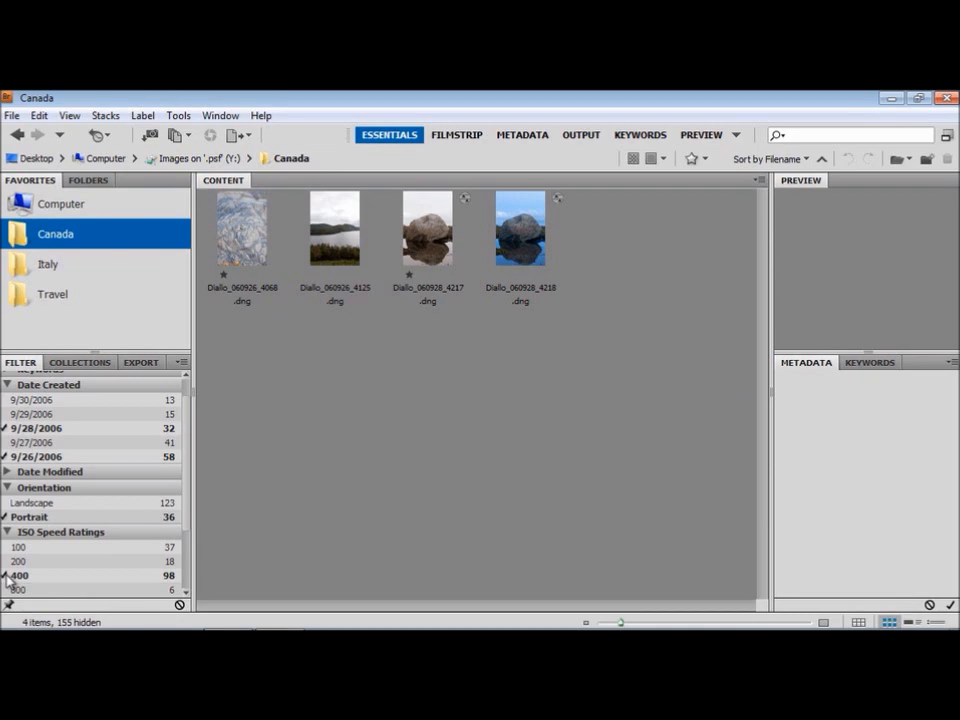
Step: Clear the ISO 400, Portrait, 9/26/2006 and 9/28/2006 filters from the Canada folder
left_click(9, 576)
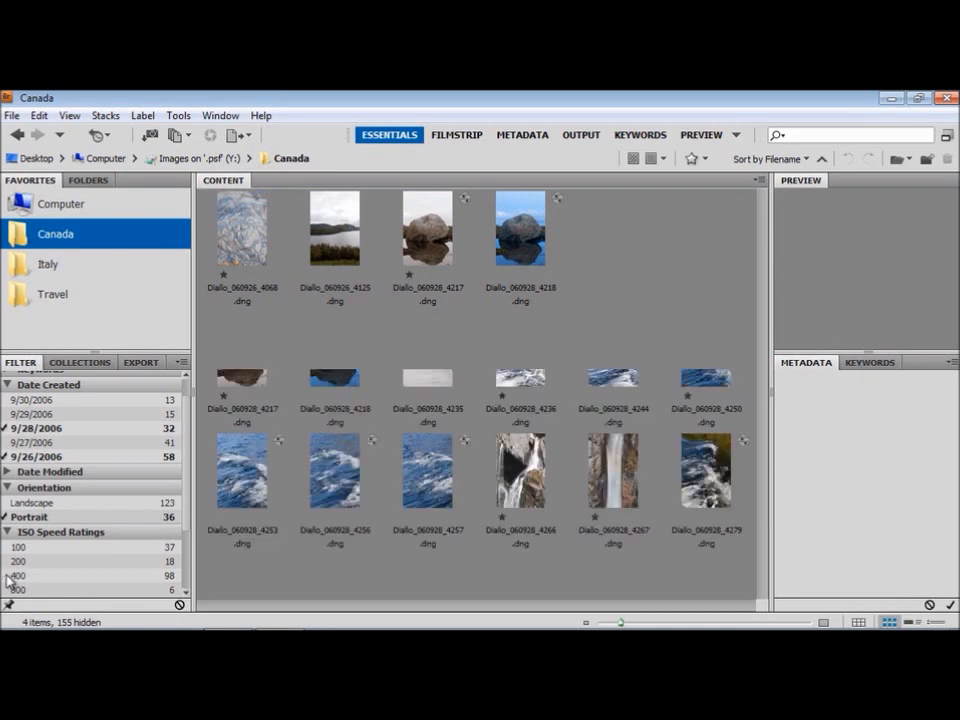
left_click(6, 517)
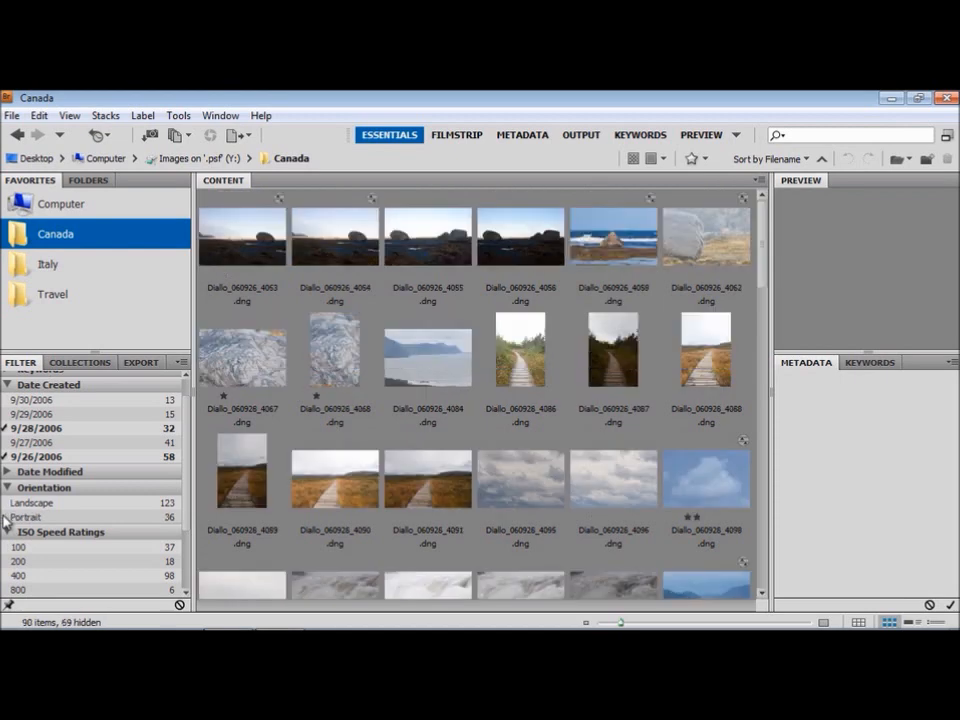
left_click(6, 457)
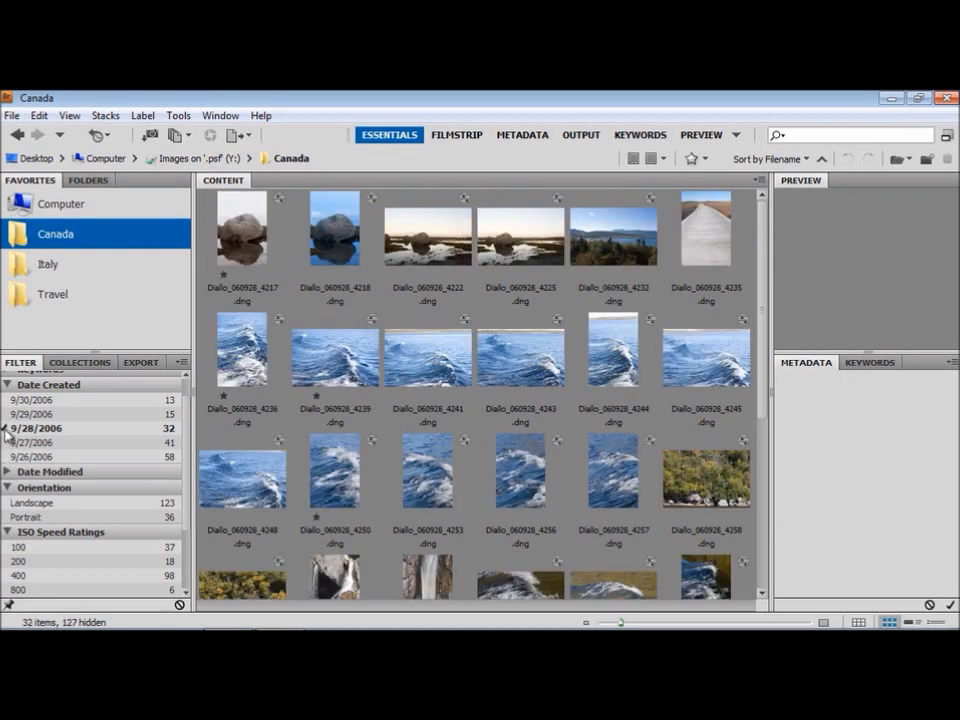
left_click(7, 429)
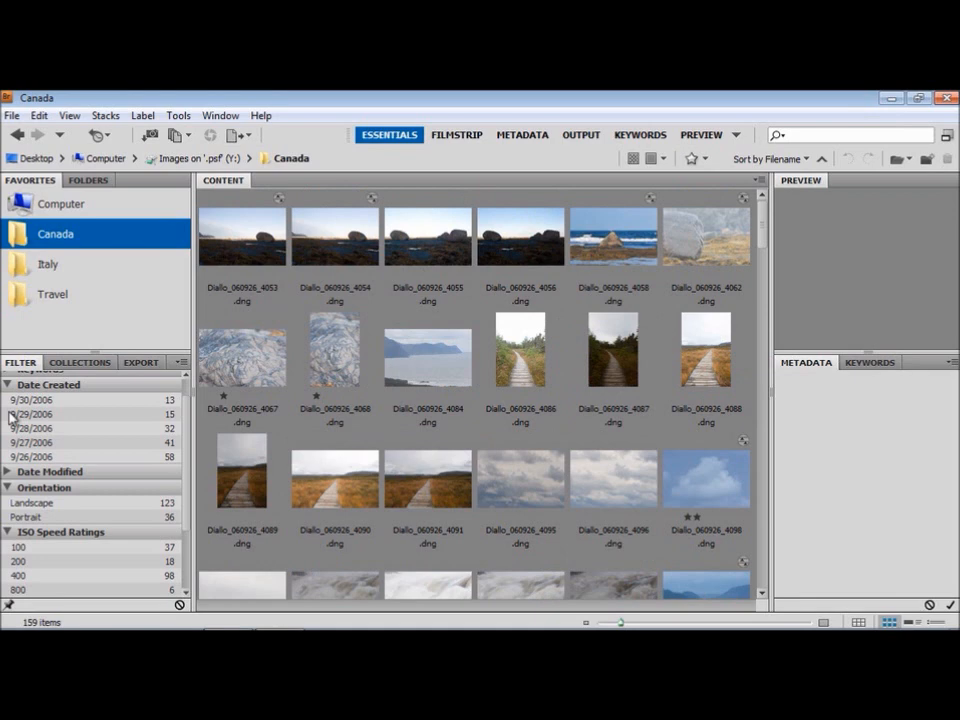
Step: Create a new collection named rocks
left_click(77, 364)
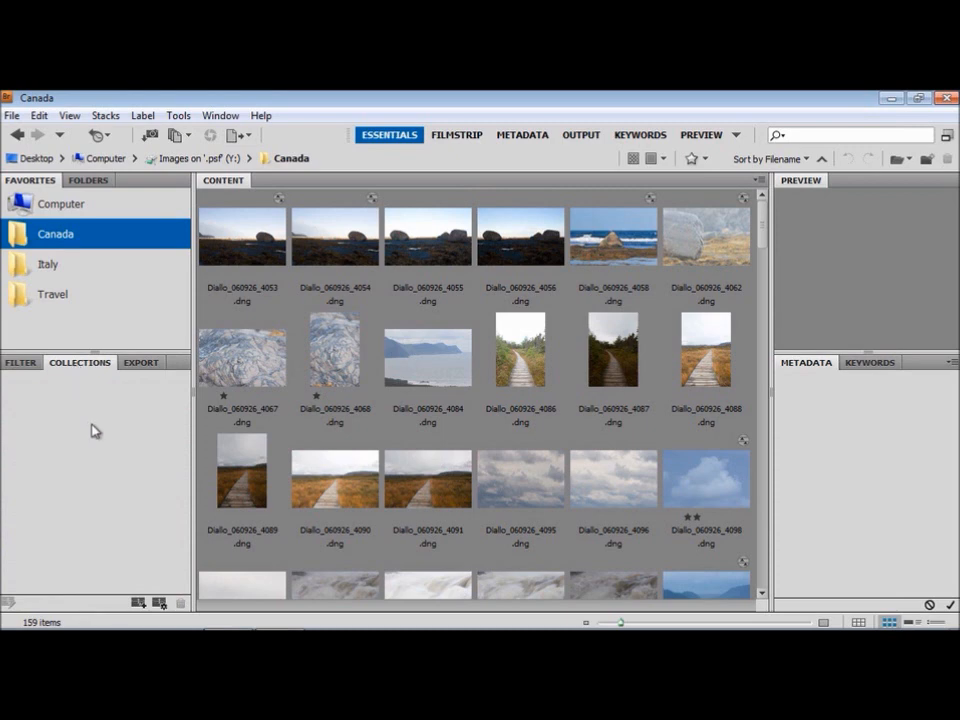
left_click(137, 604)
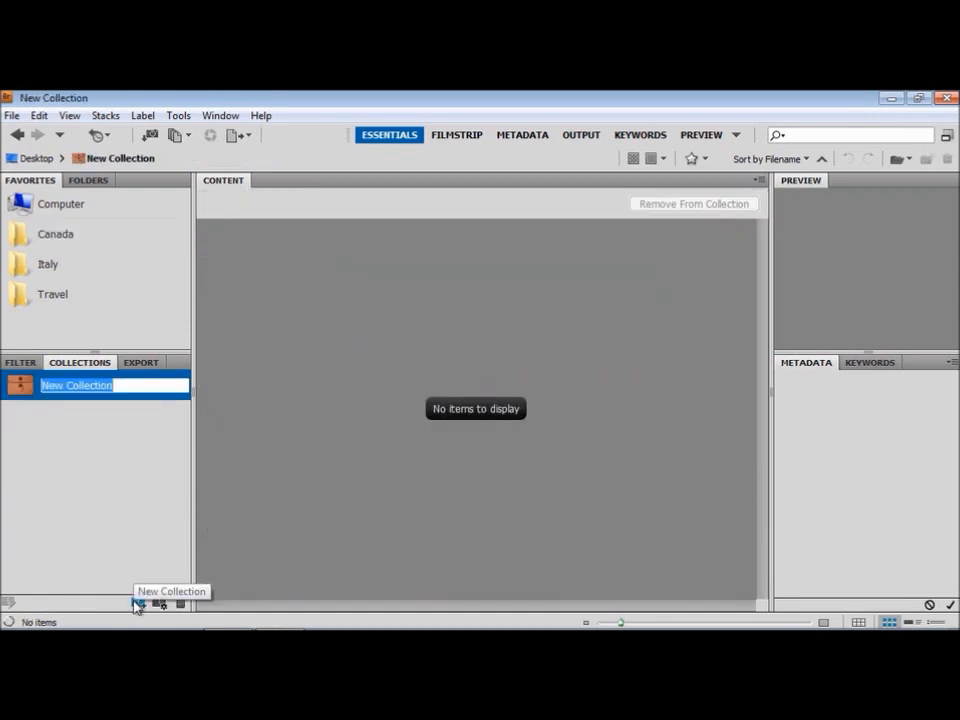
type("rocks")
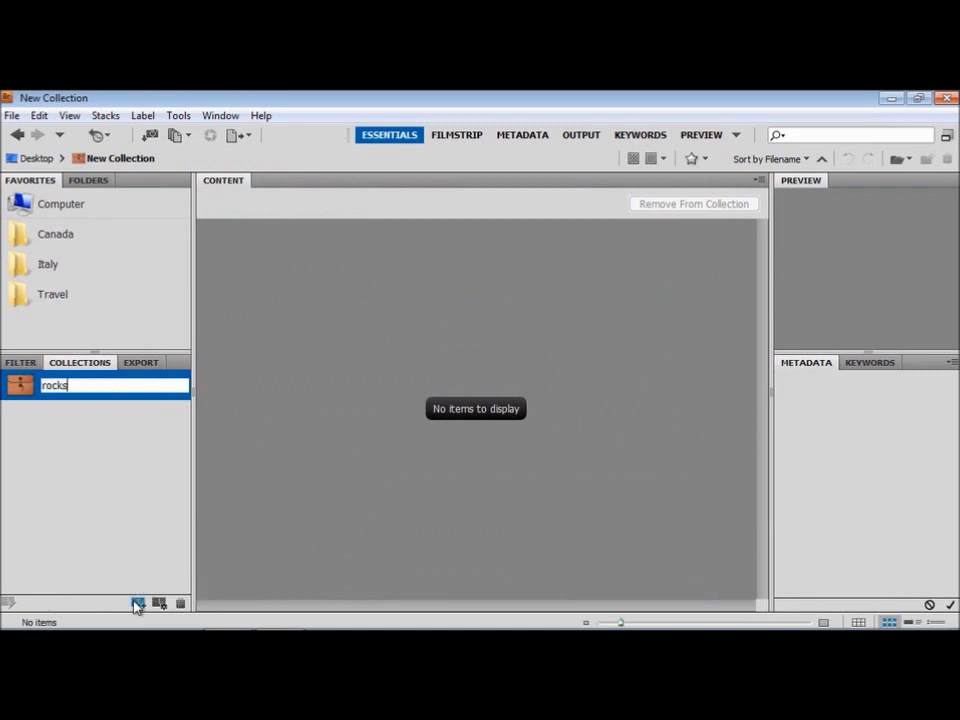
key("Return")
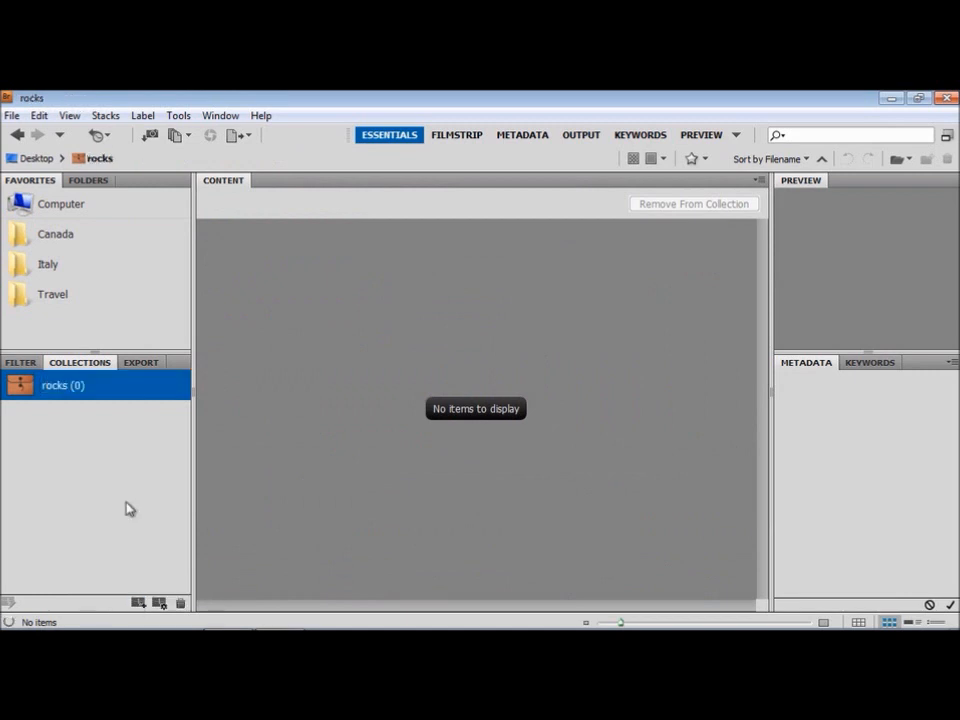
Step: Add the two rock texture photos numbered 4067 and 4068 from the Canada folder to the rocks collection and view the collection
left_click(66, 242)
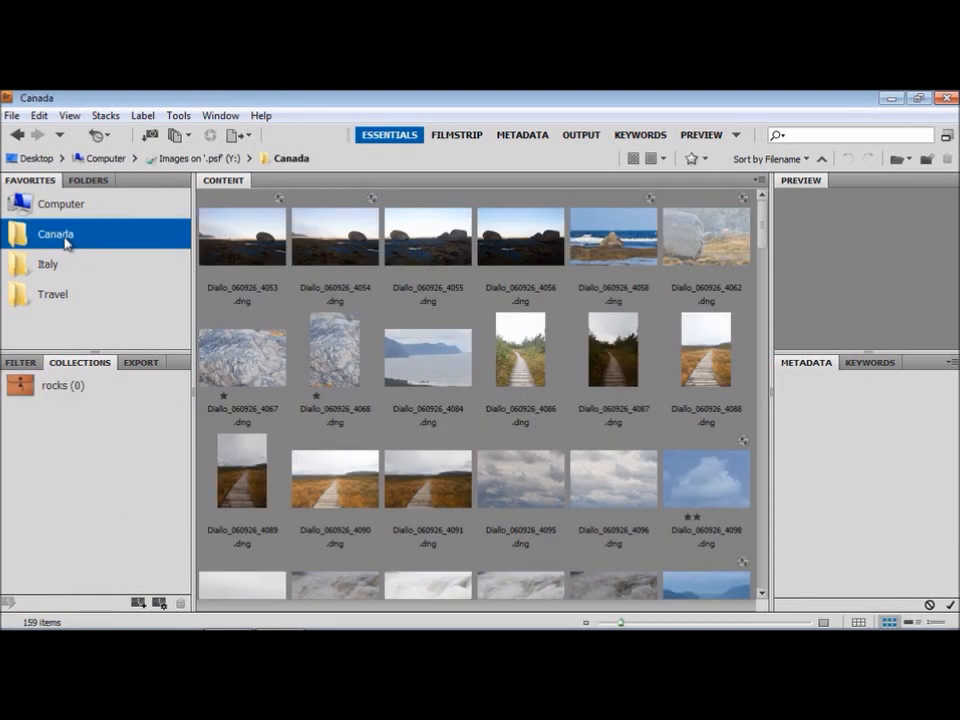
left_click(240, 352)
left_click_drag(241, 355, 84, 392)
left_click_drag(330, 338, 64, 388)
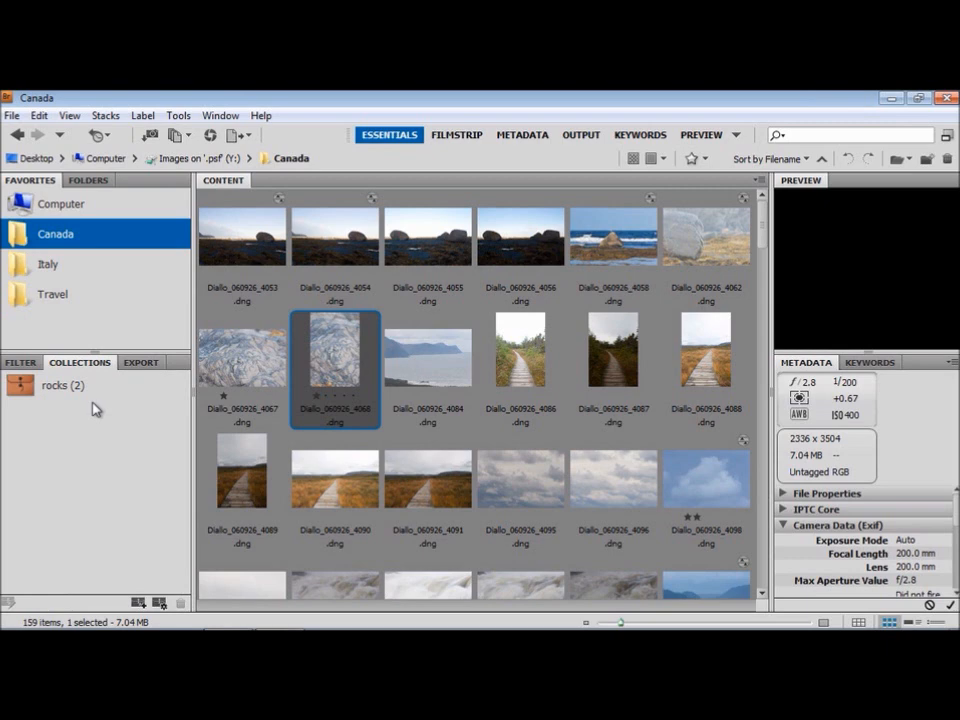
left_click(66, 391)
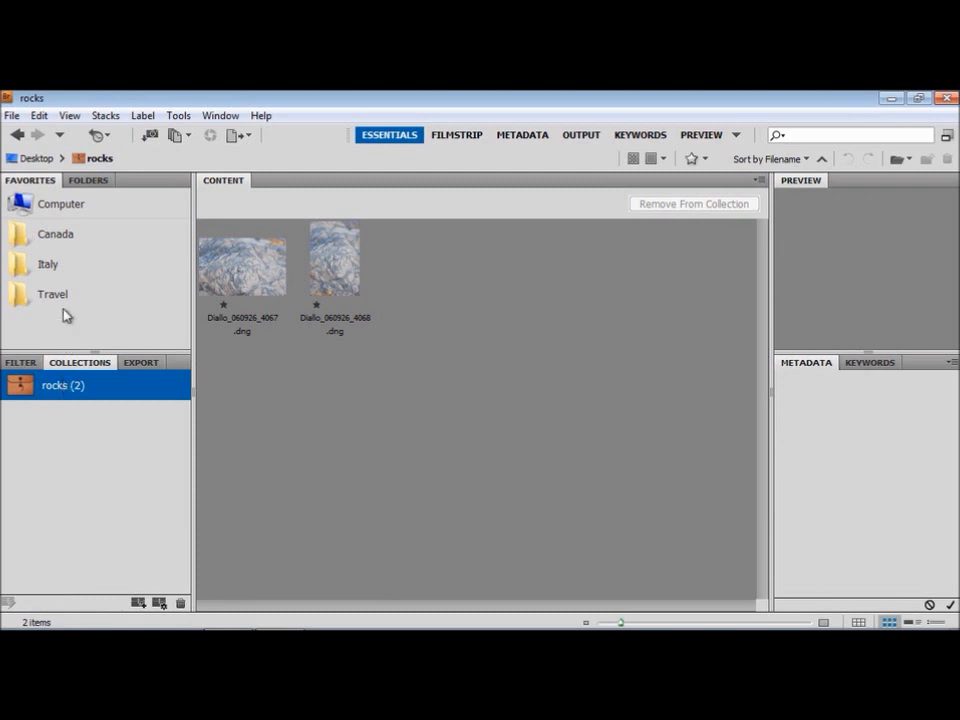
Step: Start a smart collection from the Canada folder that looks in Images on '.psf' (Y:) for Color Mode equals B&W
left_click(61, 242)
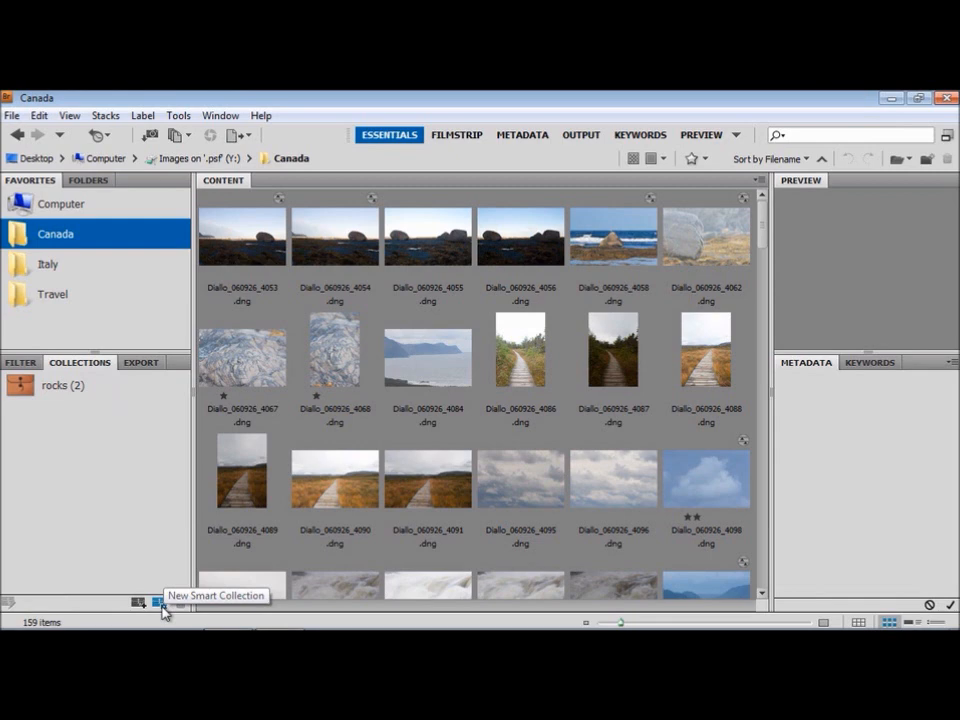
left_click(160, 604)
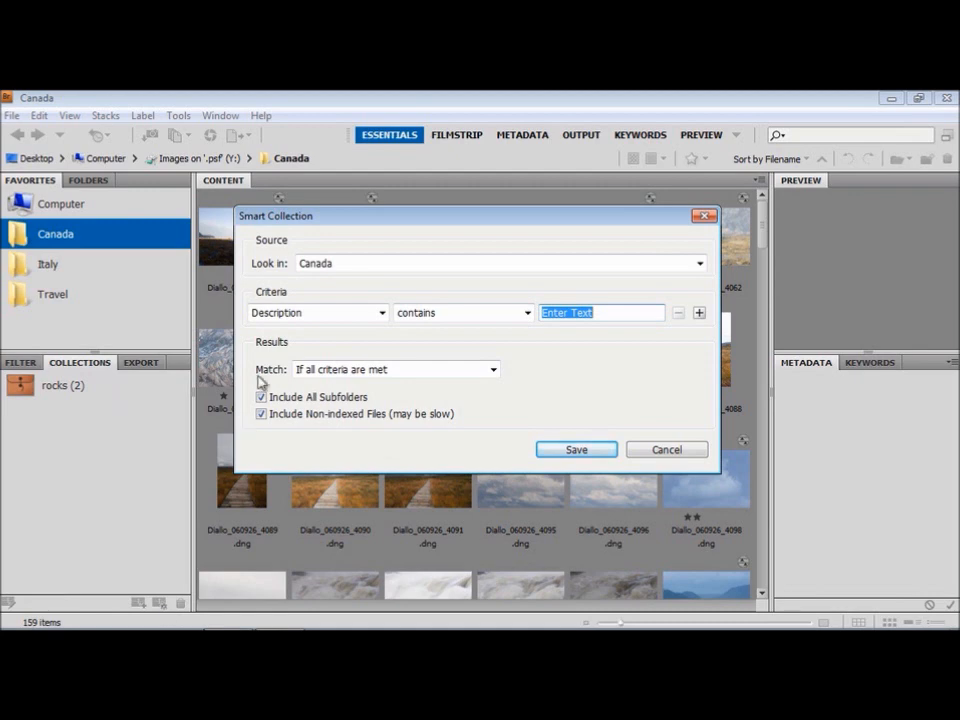
left_click(315, 266)
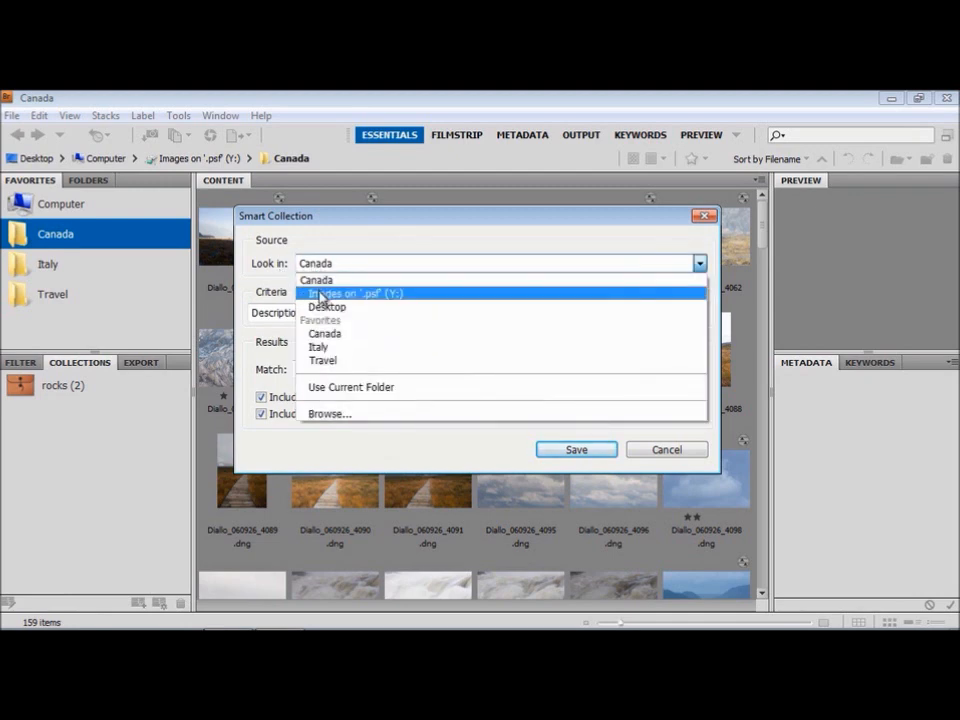
left_click(321, 293)
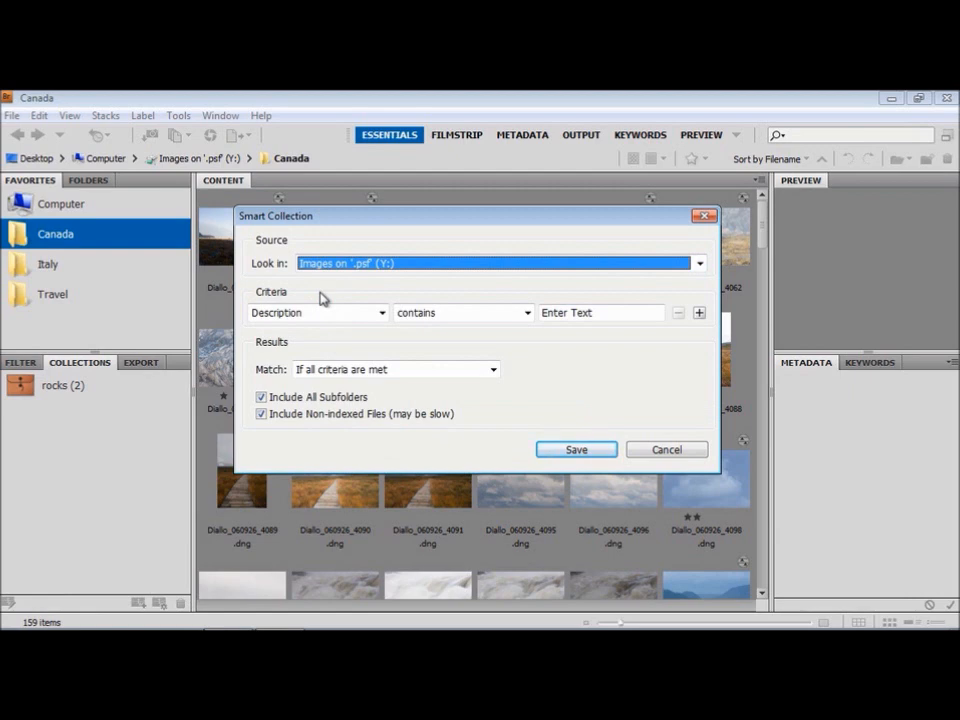
left_click(381, 313)
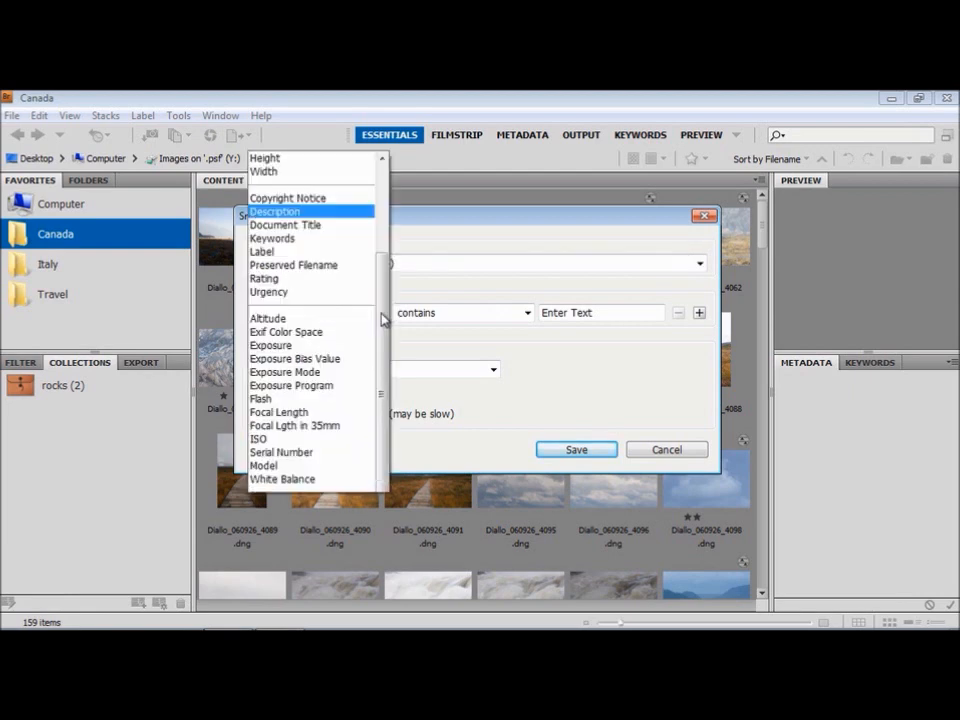
left_click_drag(383, 318, 386, 232)
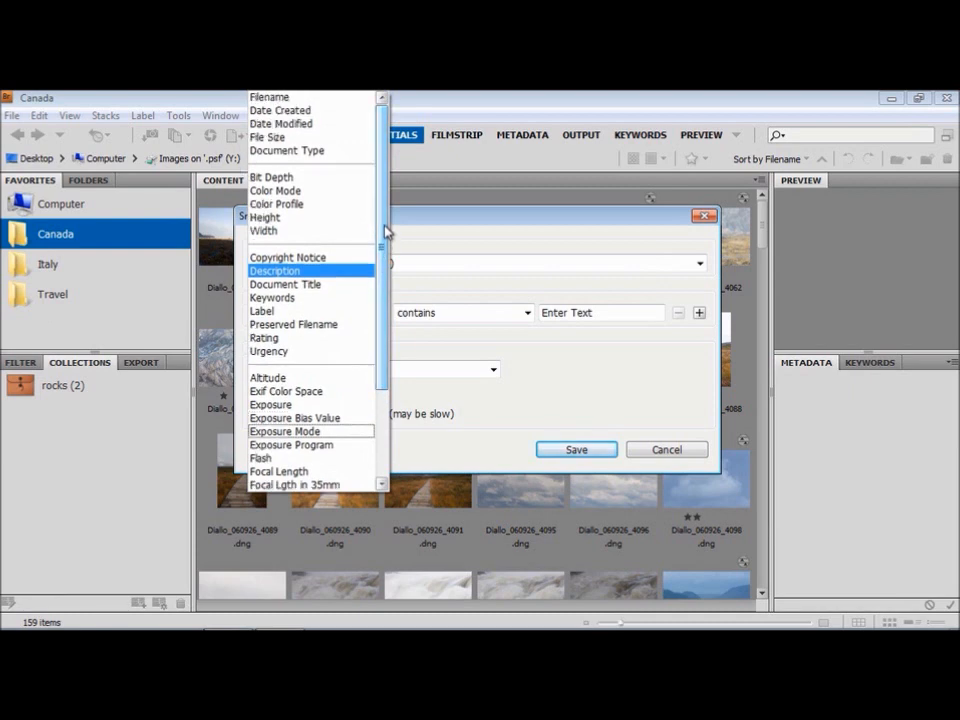
left_click(322, 191)
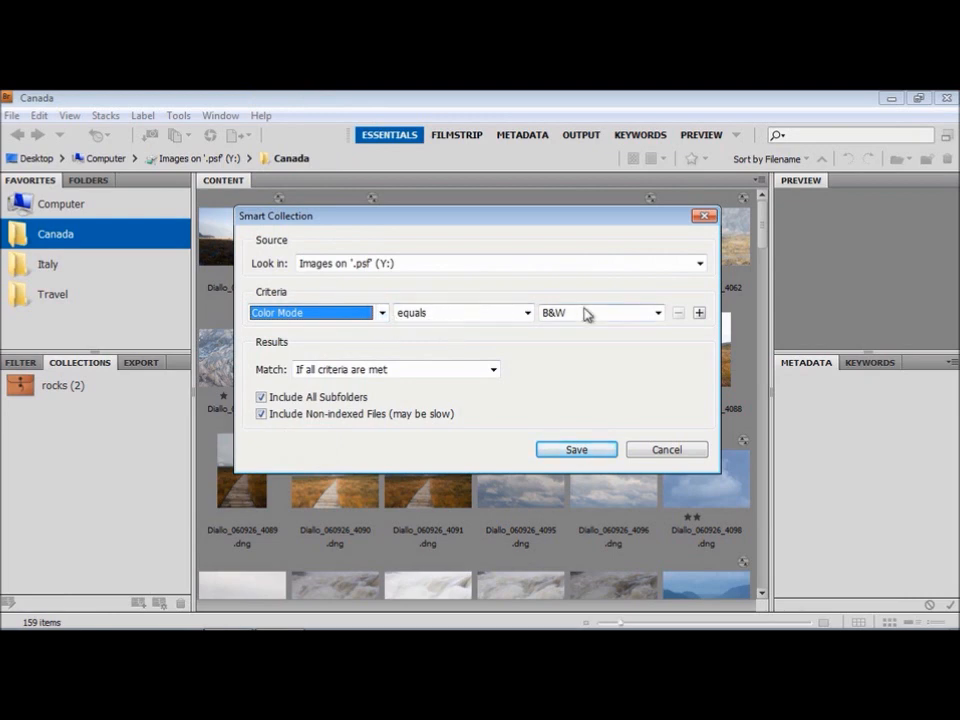
Step: Add a second smart collection criterion requiring Document Type equals TIFF image
left_click(699, 314)
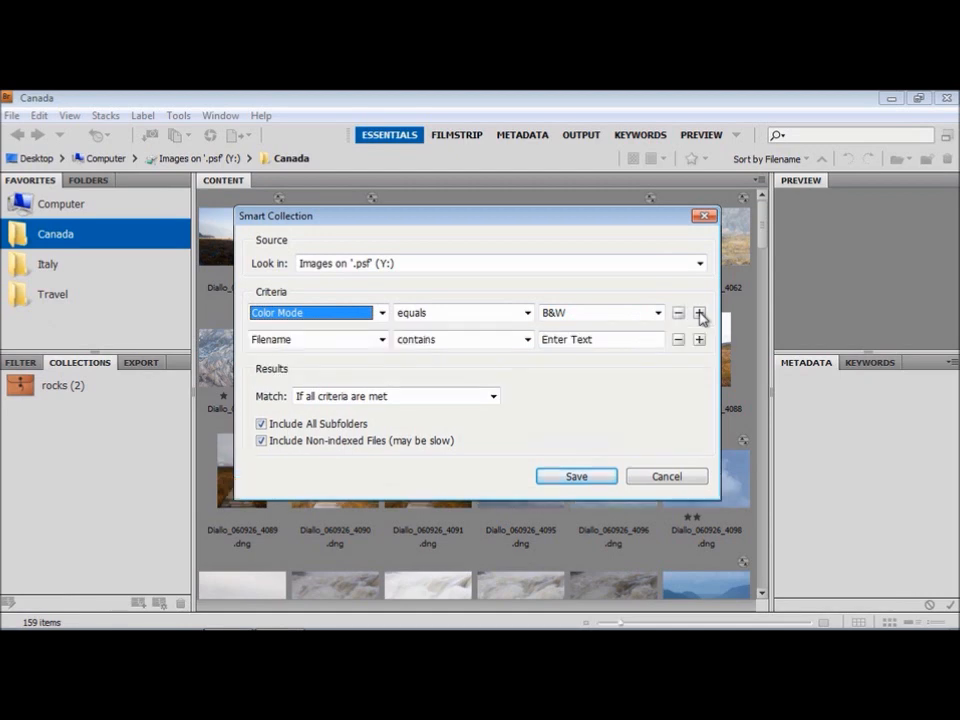
left_click(381, 341)
left_click_drag(380, 339, 382, 346)
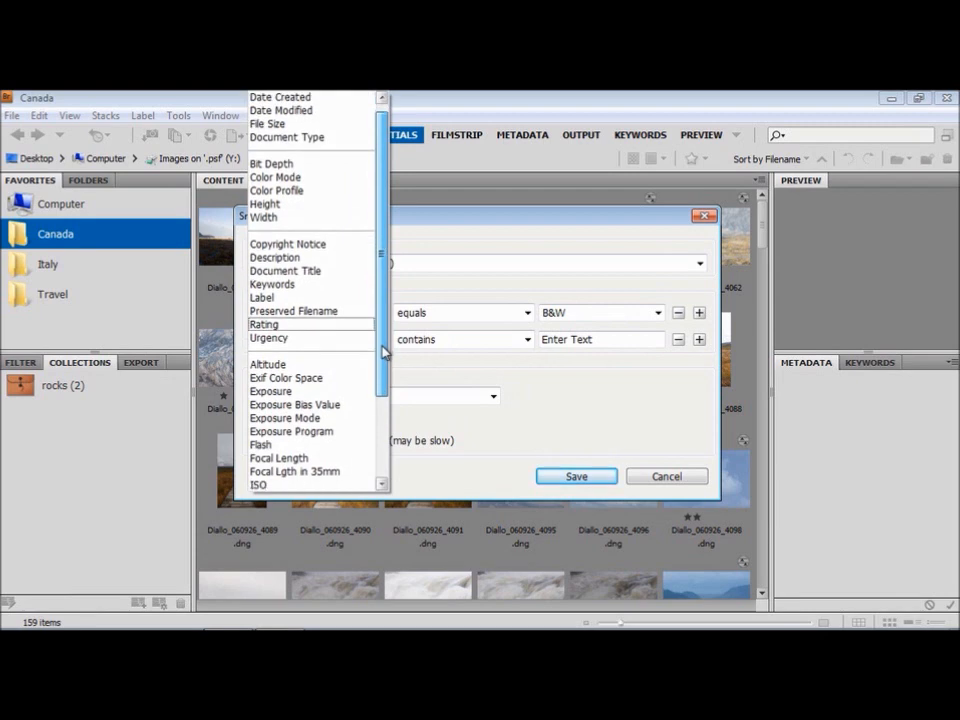
left_click(305, 137)
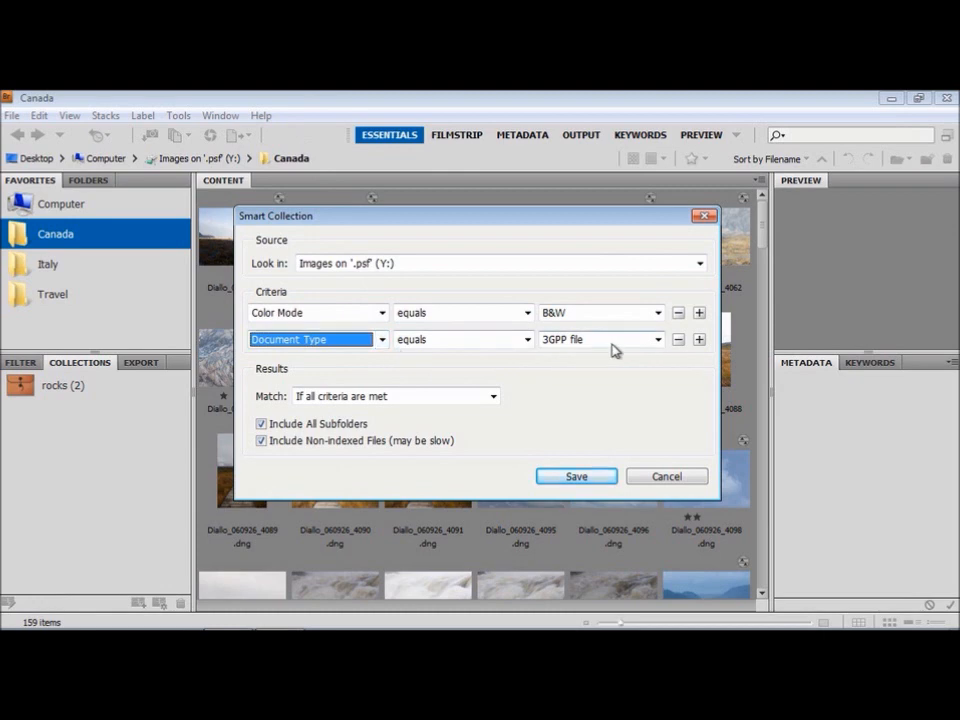
left_click(657, 340)
left_click_drag(659, 251, 662, 446)
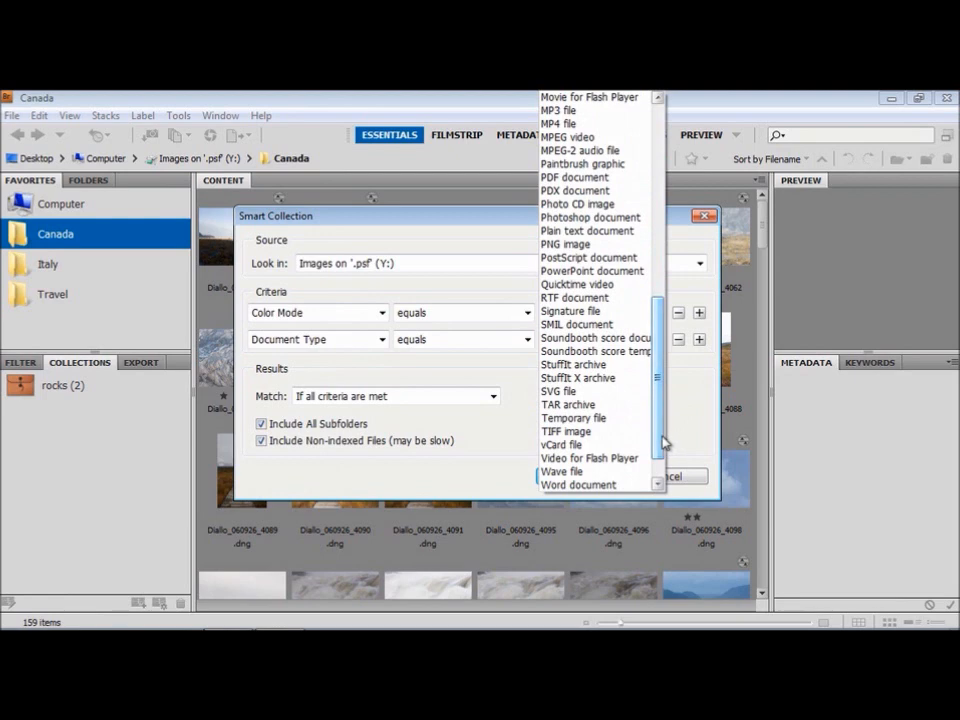
left_click(609, 432)
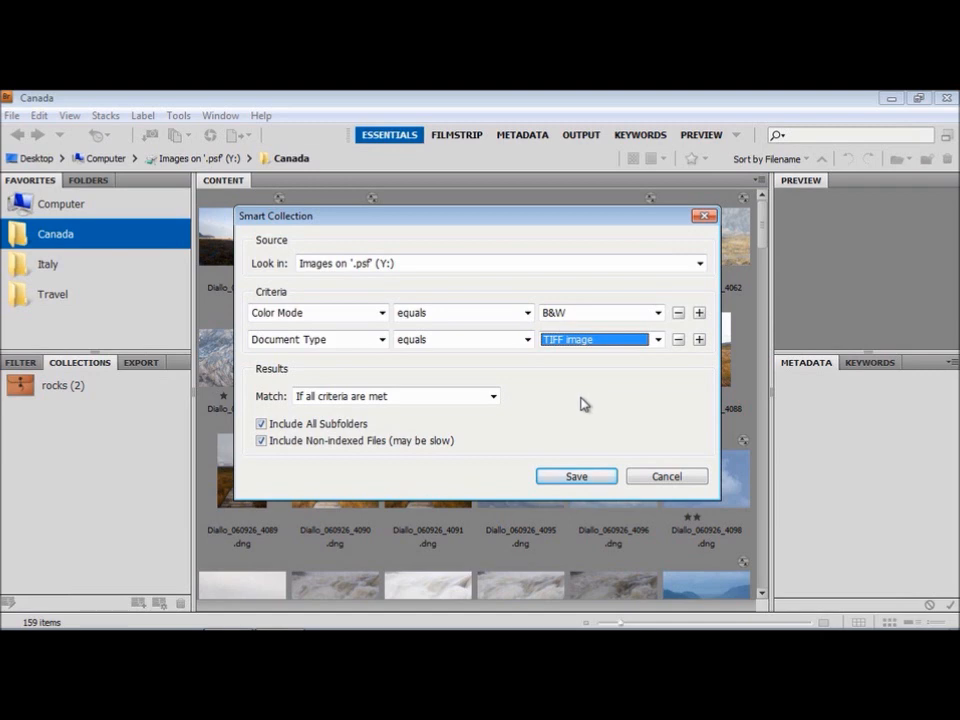
Step: Keep the match rule at If all criteria are met, and save the smart collection under the name bw
left_click(493, 397)
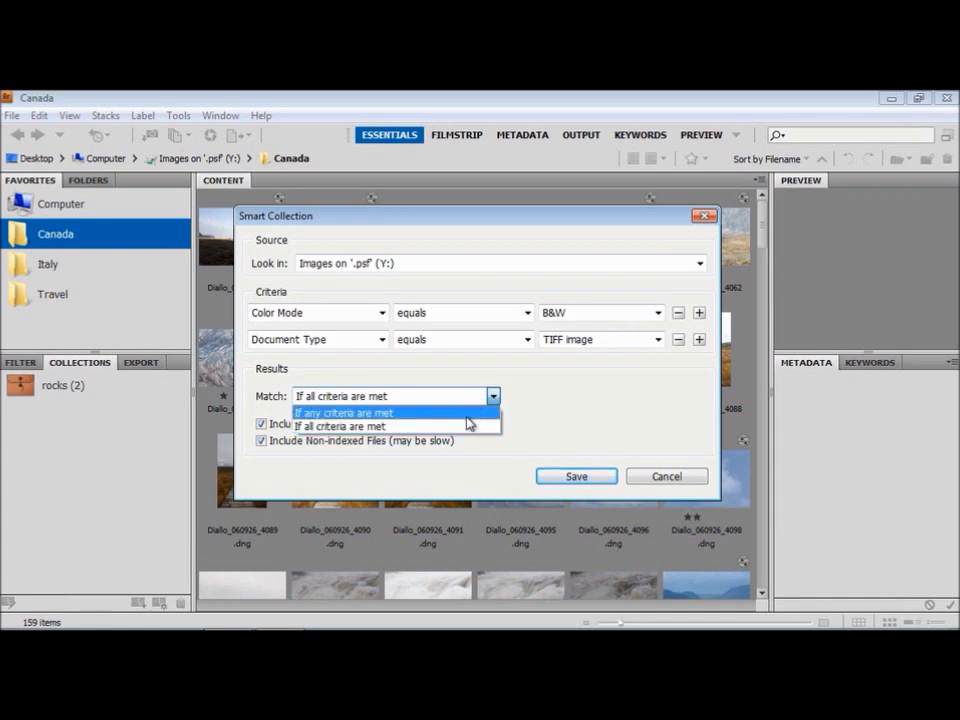
left_click(466, 428)
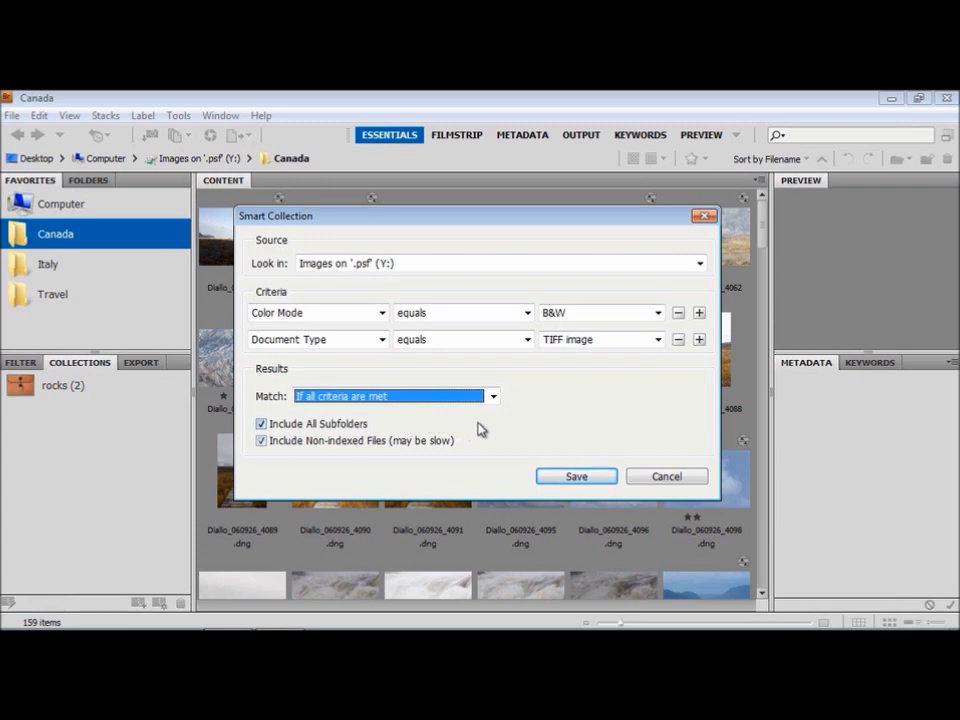
left_click(574, 477)
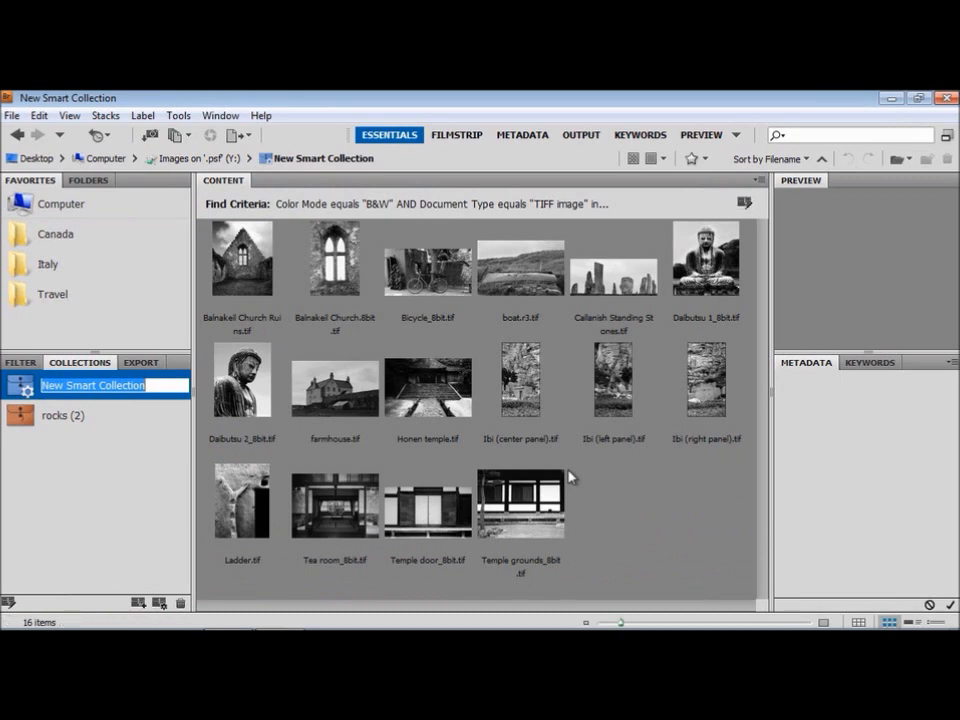
type("bw")
key("Return")
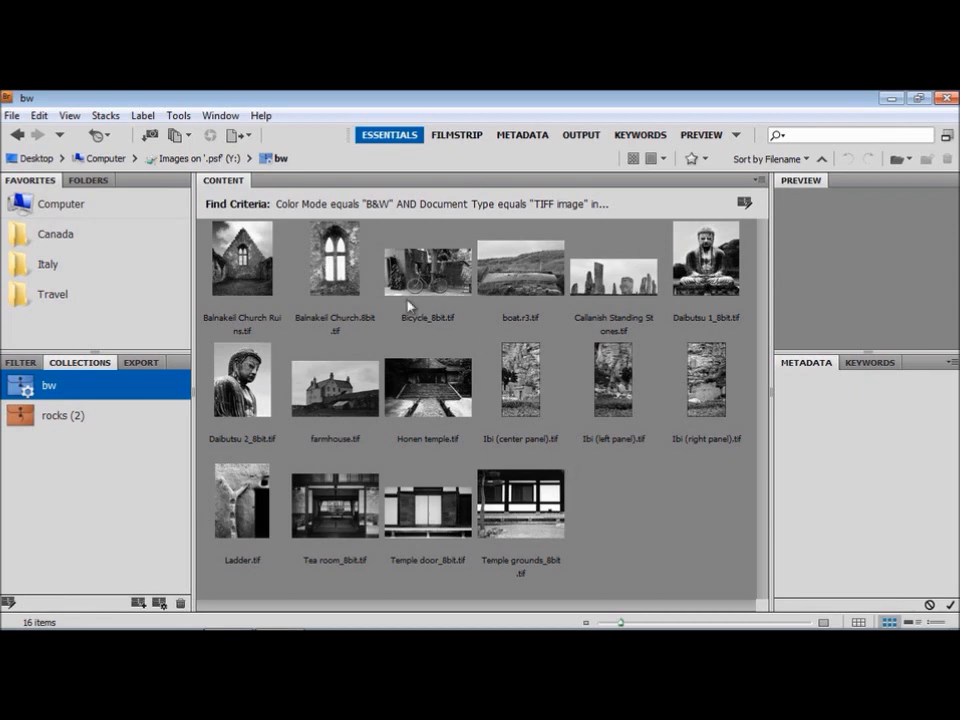
Step: In the Canada folder, enlarge the thumbnails to three per row, rate photo 4054 three stars and select photo 4053
left_click(64, 236)
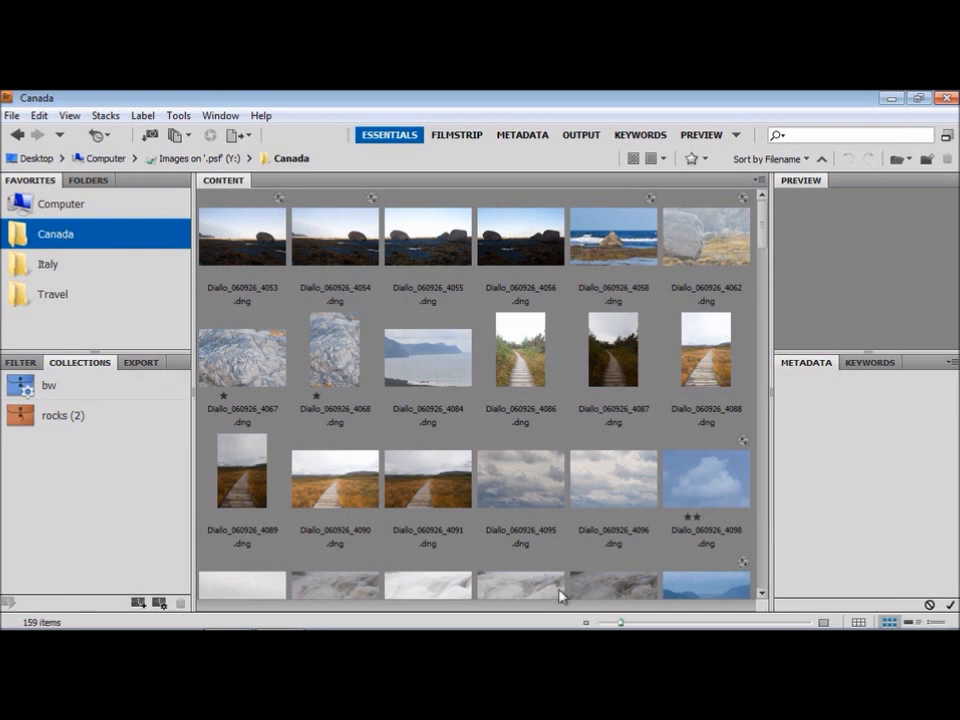
left_click_drag(622, 624, 662, 624)
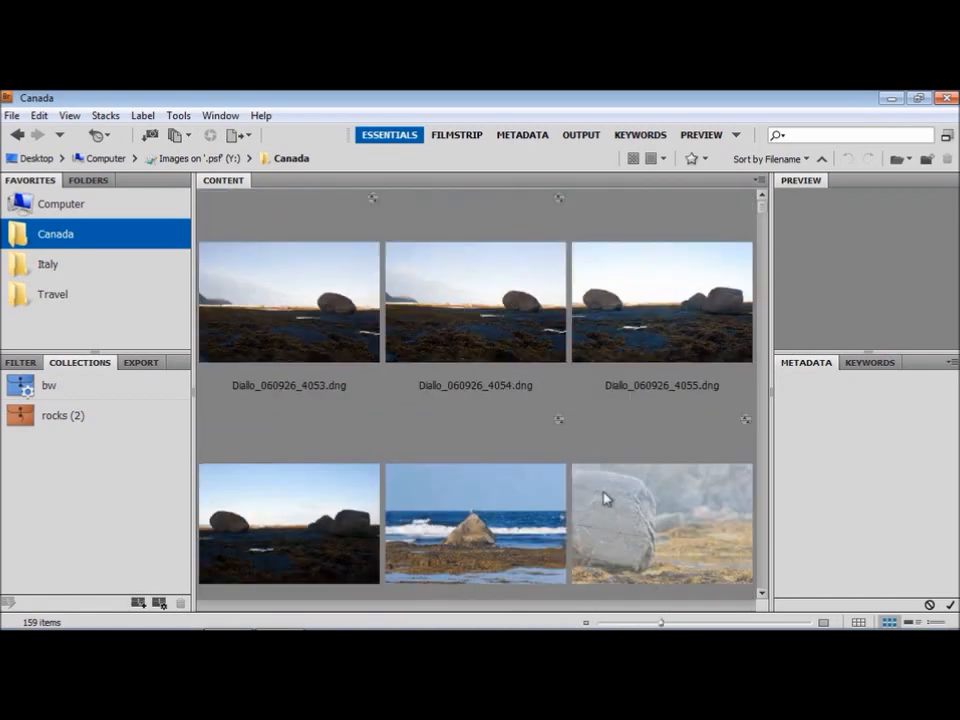
left_click(455, 310)
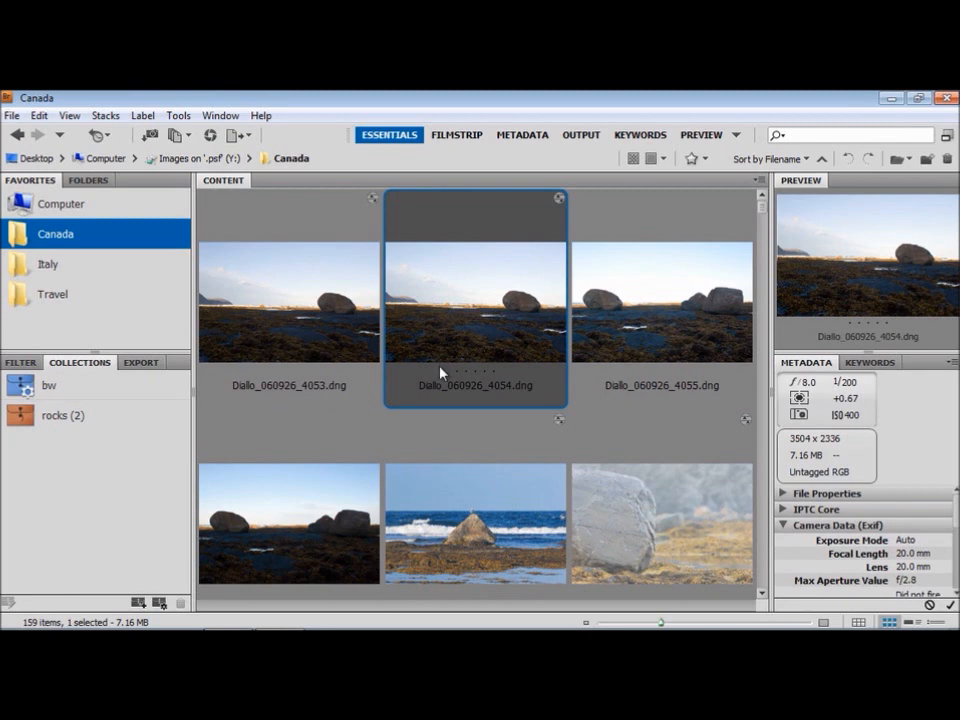
left_click(467, 373)
left_click(476, 374)
left_click(350, 348)
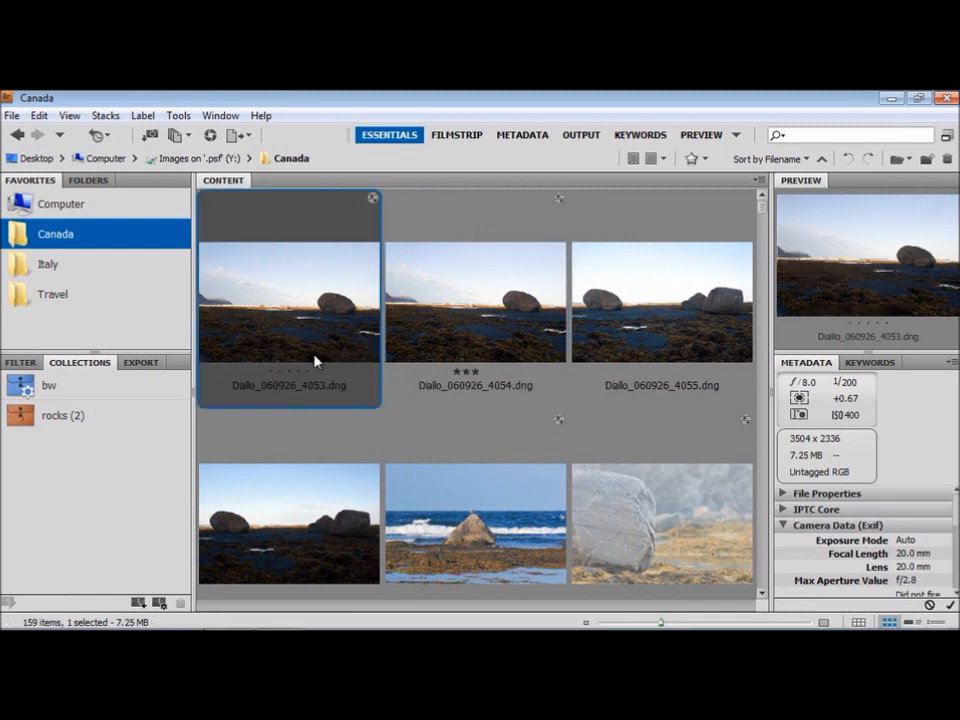
Step: Rate photo 4053 one star and photo 4055 two stars in the Canada folder
left_click(272, 374)
left_click(672, 355)
left_click(645, 377)
left_click(652, 377)
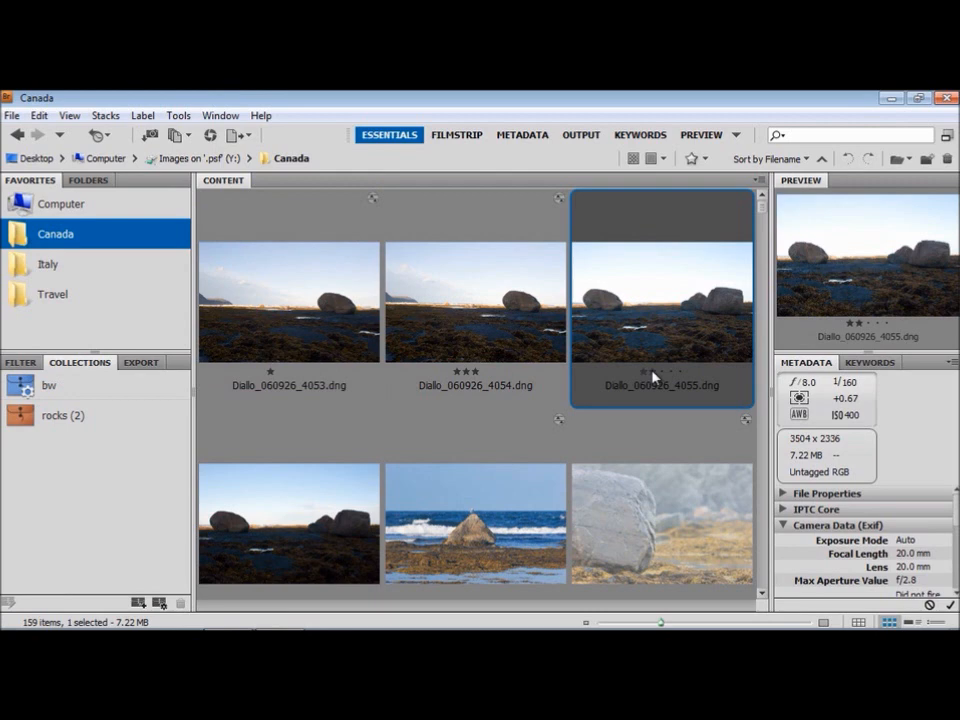
Step: Filter the Canada folder to photos with 1 or more stars and shrink the thumbnails to four per row
left_click(705, 161)
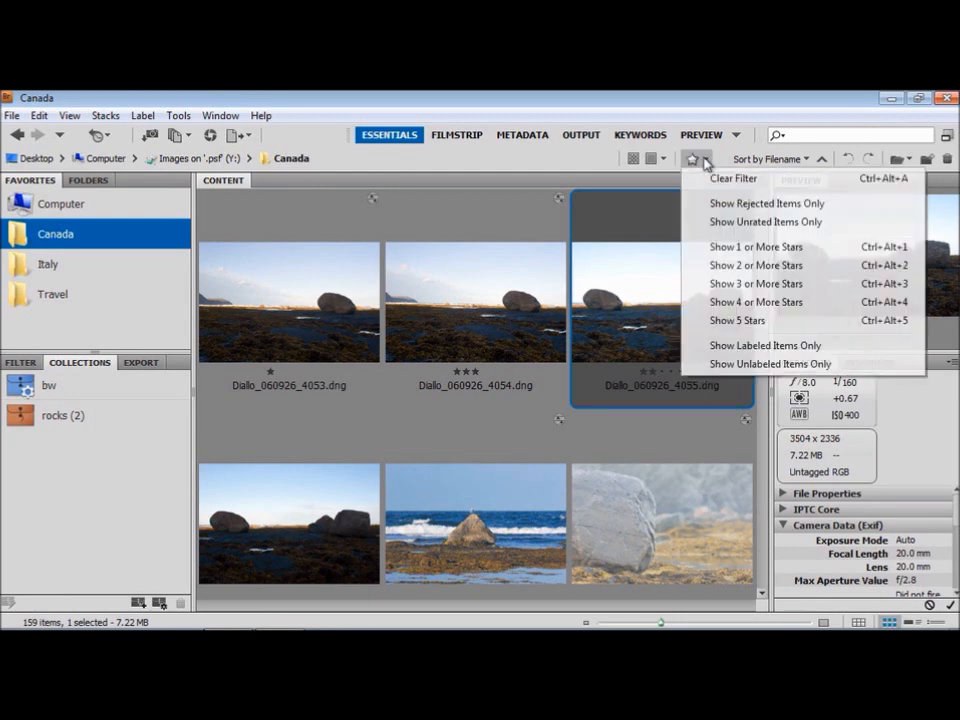
left_click(718, 250)
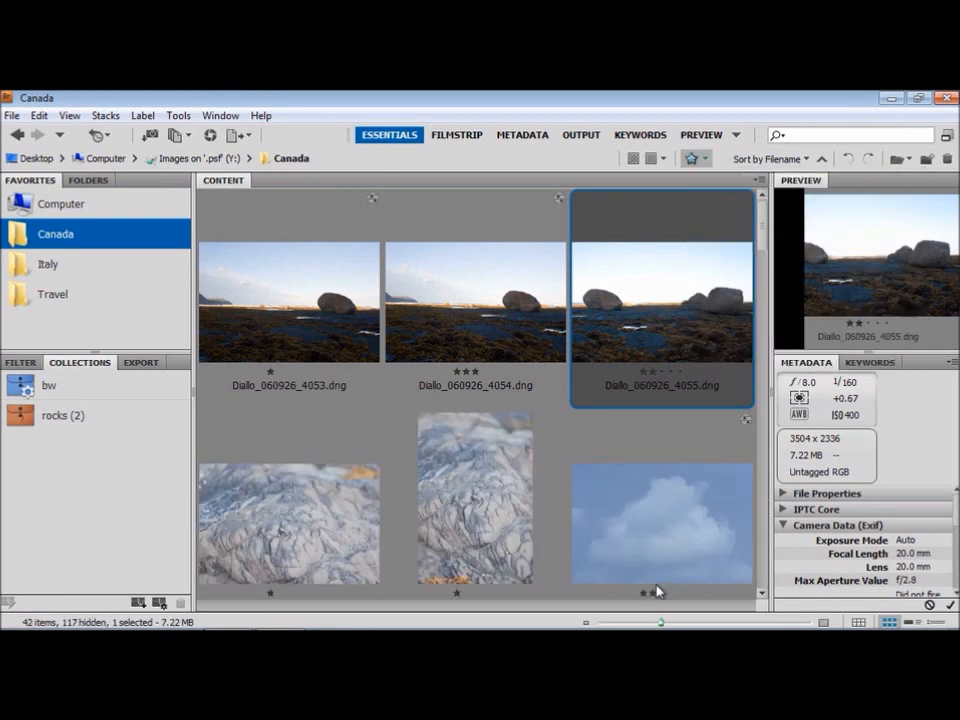
left_click_drag(662, 625, 637, 624)
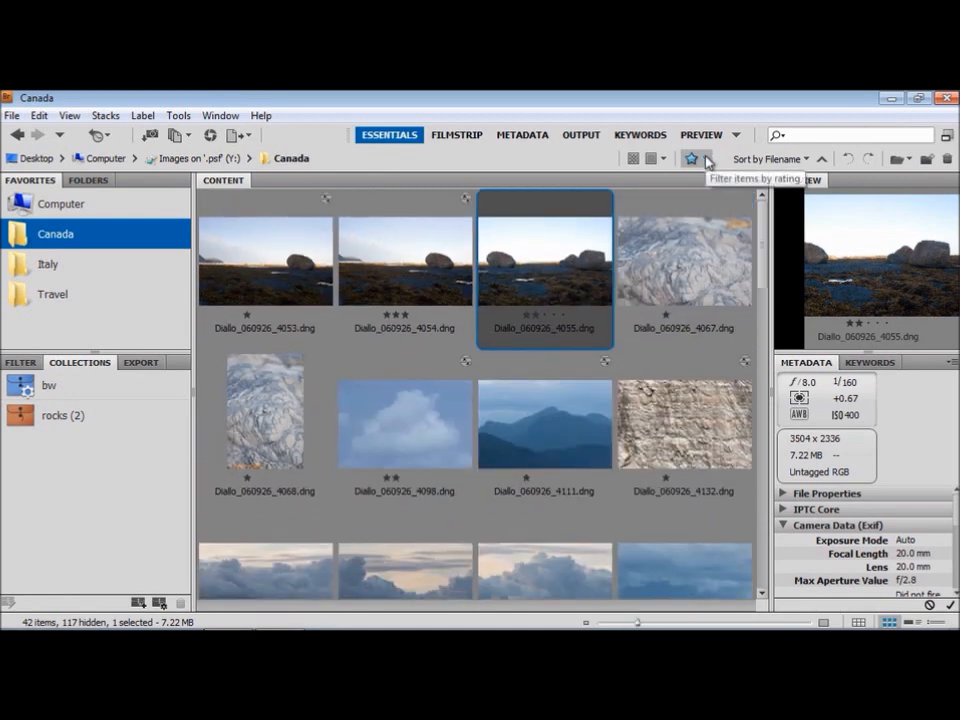
Step: View the photos with 2 or more stars, then 3 or more stars, and clear the rating filter
left_click(706, 162)
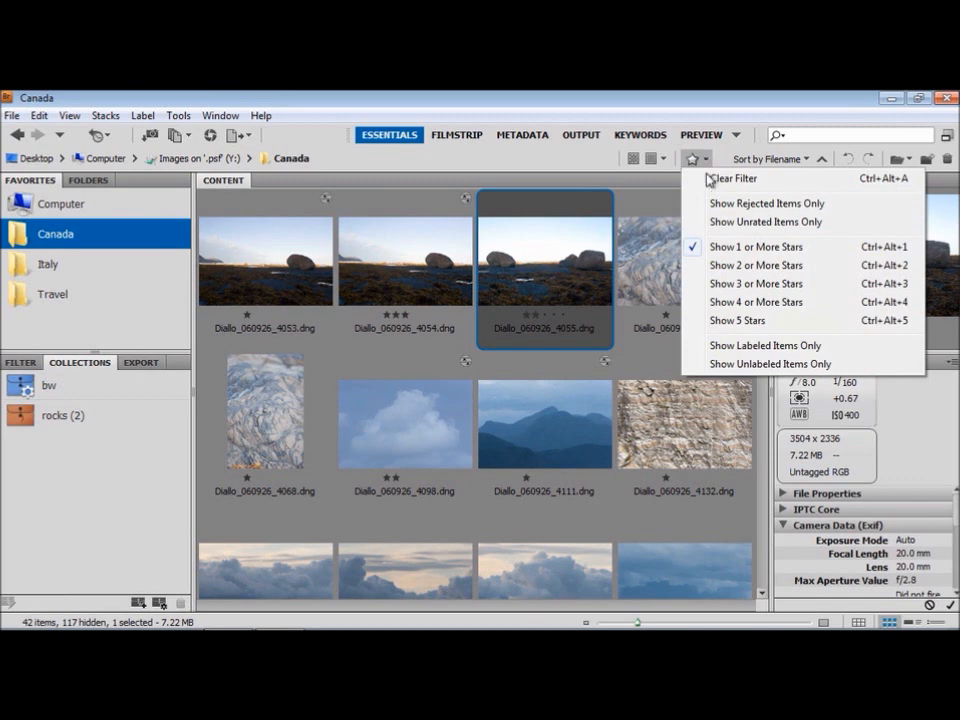
left_click(728, 266)
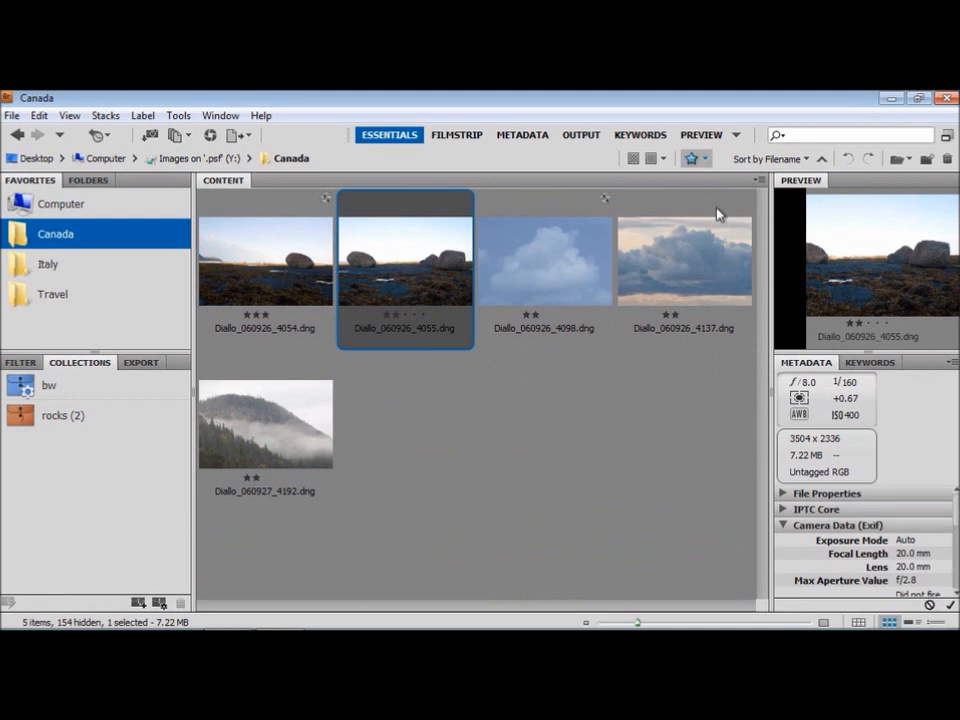
left_click(692, 158)
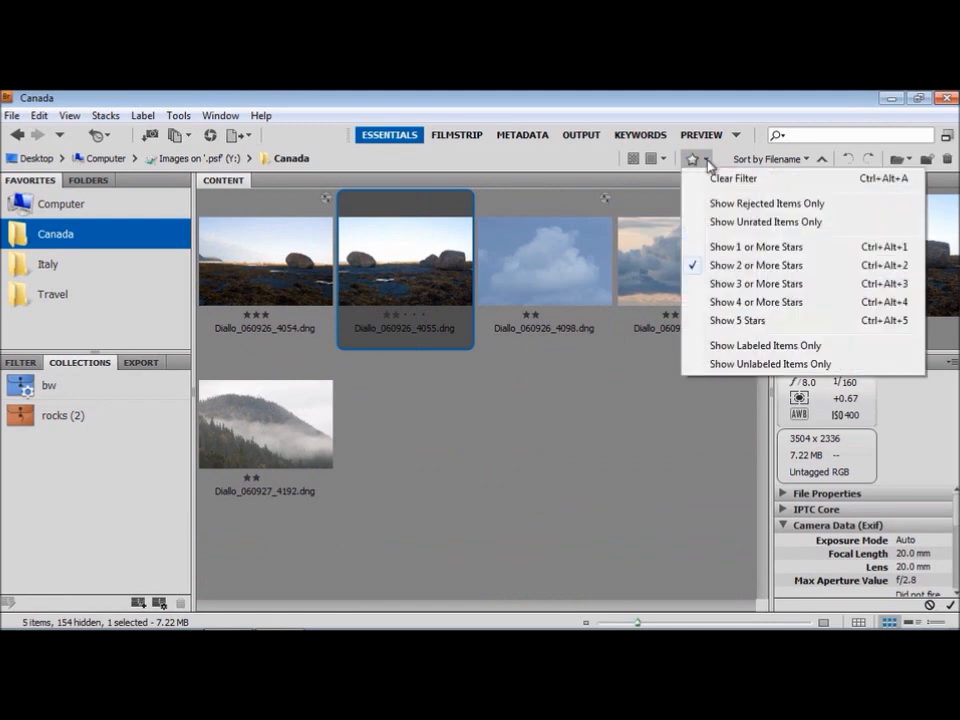
left_click(731, 284)
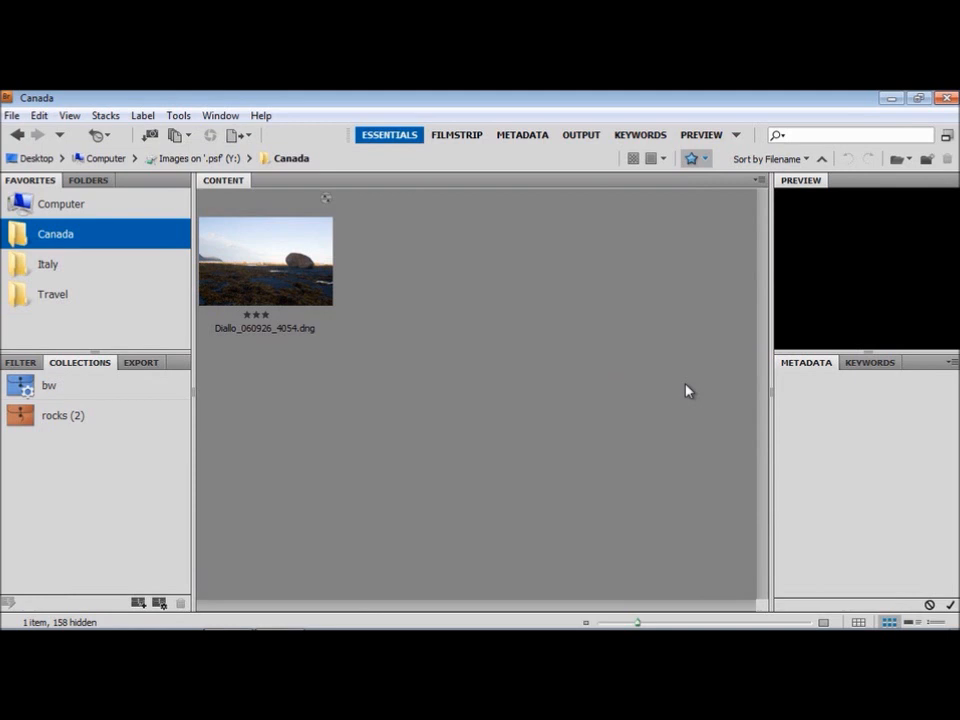
left_click(706, 161)
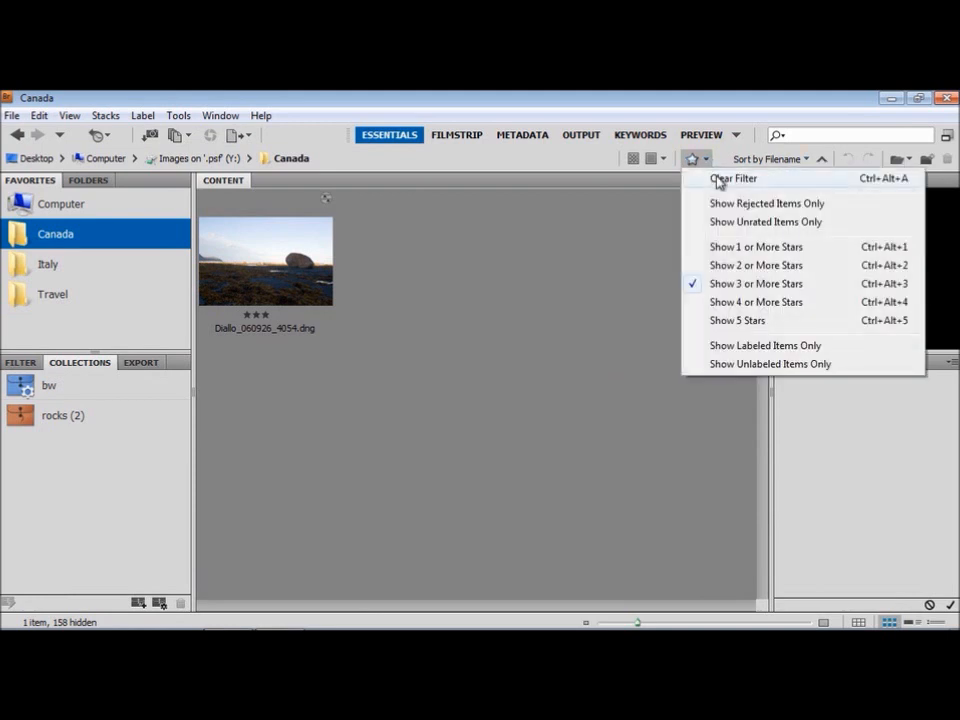
left_click(719, 180)
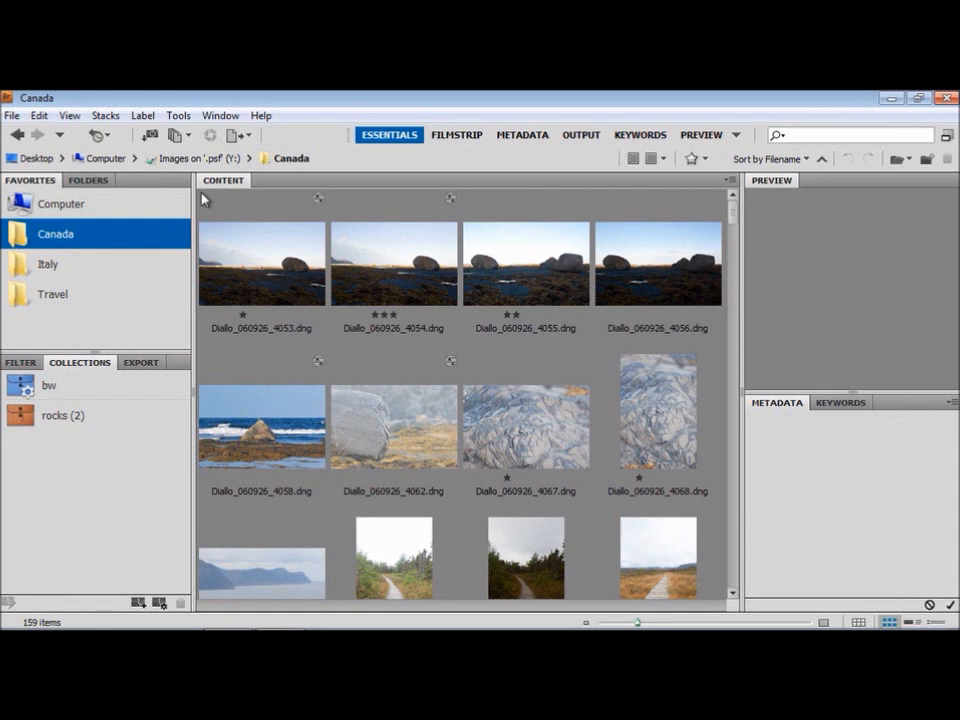
Step: Select photo 4053, close the Preview panel and widen the Metadata panel to about half the window
left_click(240, 250)
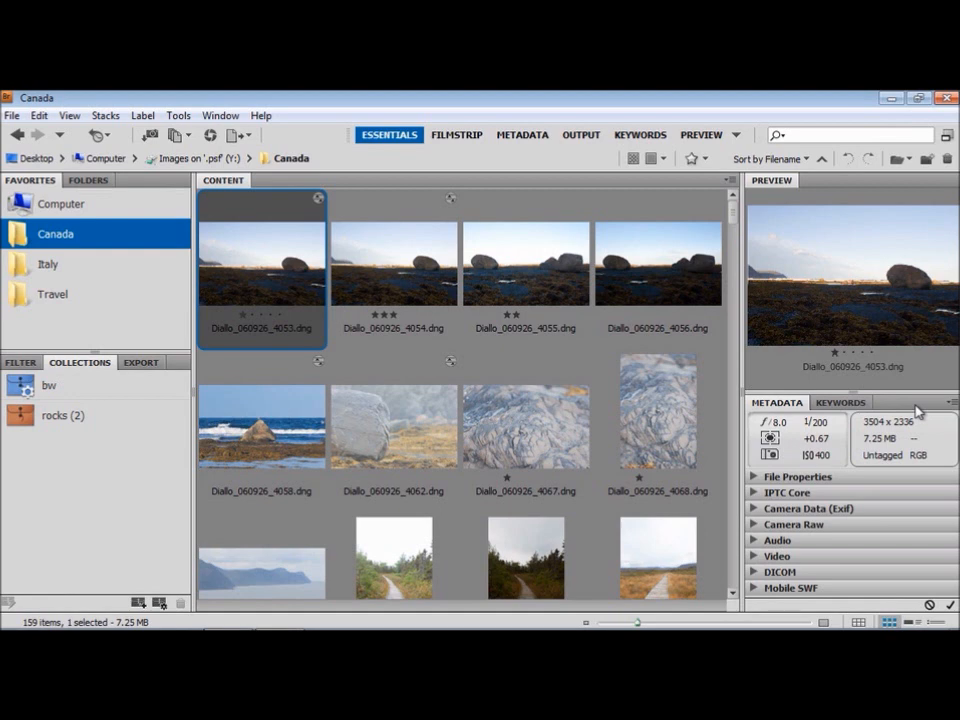
right_click(781, 185)
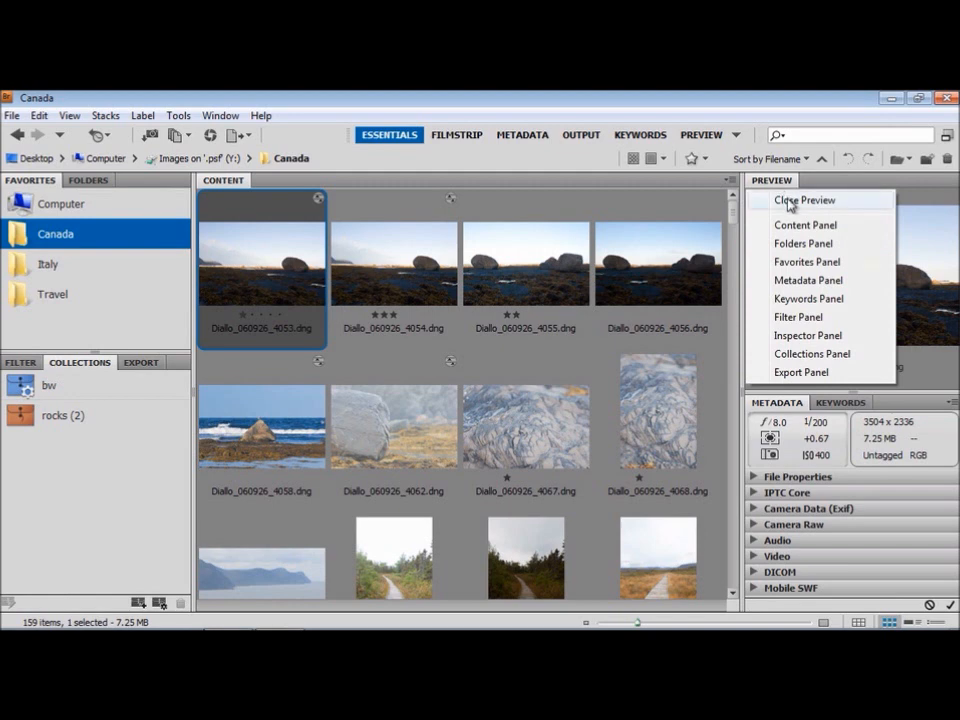
left_click(790, 203)
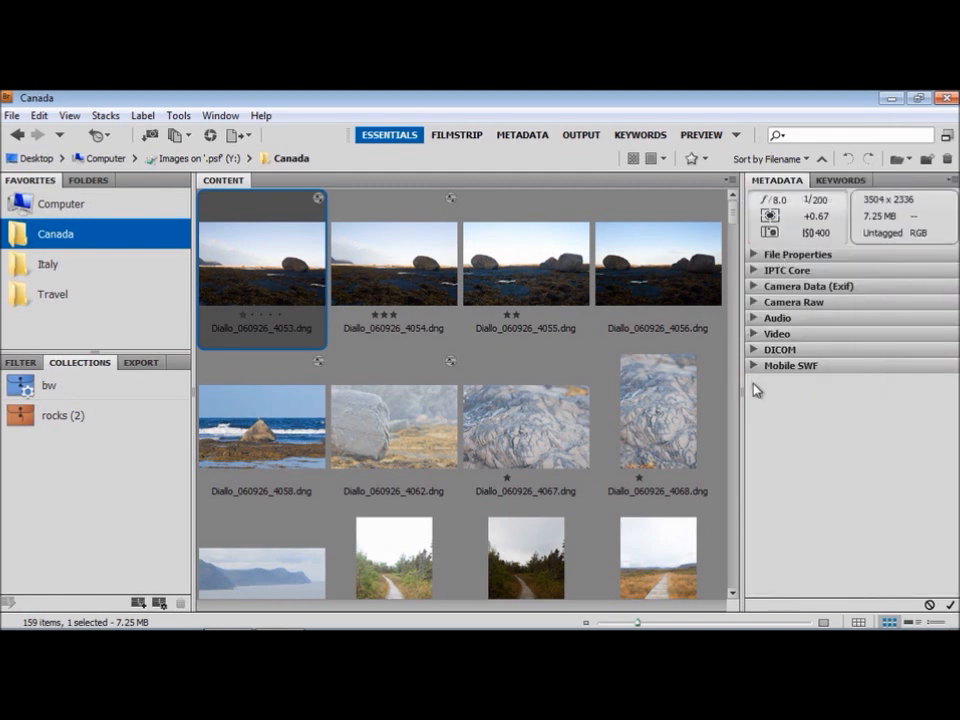
left_click_drag(741, 390, 509, 381)
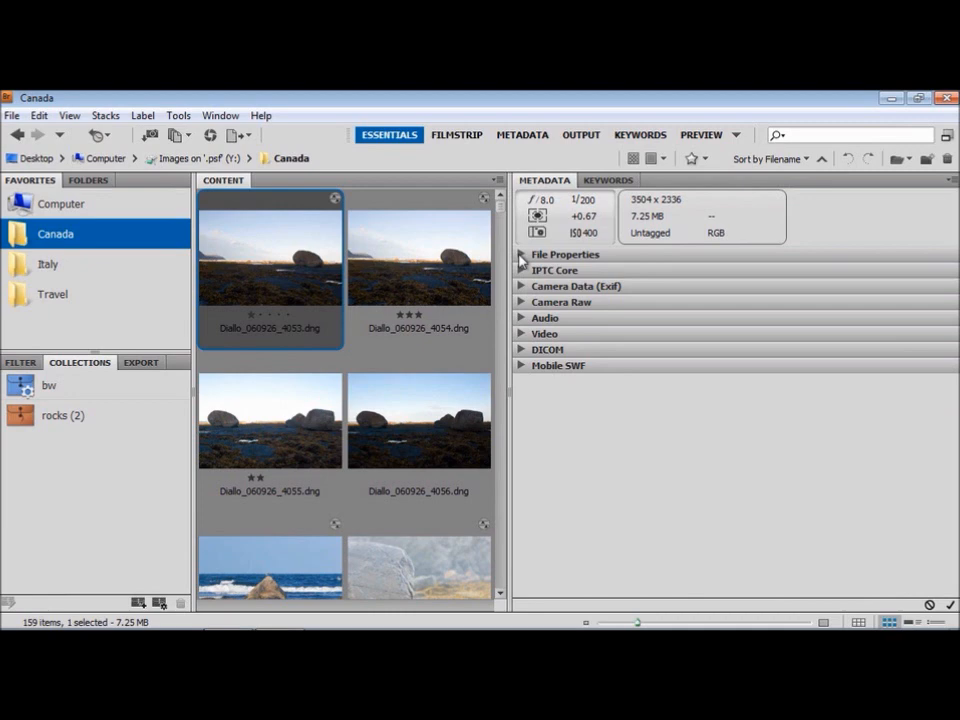
Step: Examine photo 4053's File Properties and Camera Data (Exif) metadata, collapsing each section after viewing it
left_click(521, 256)
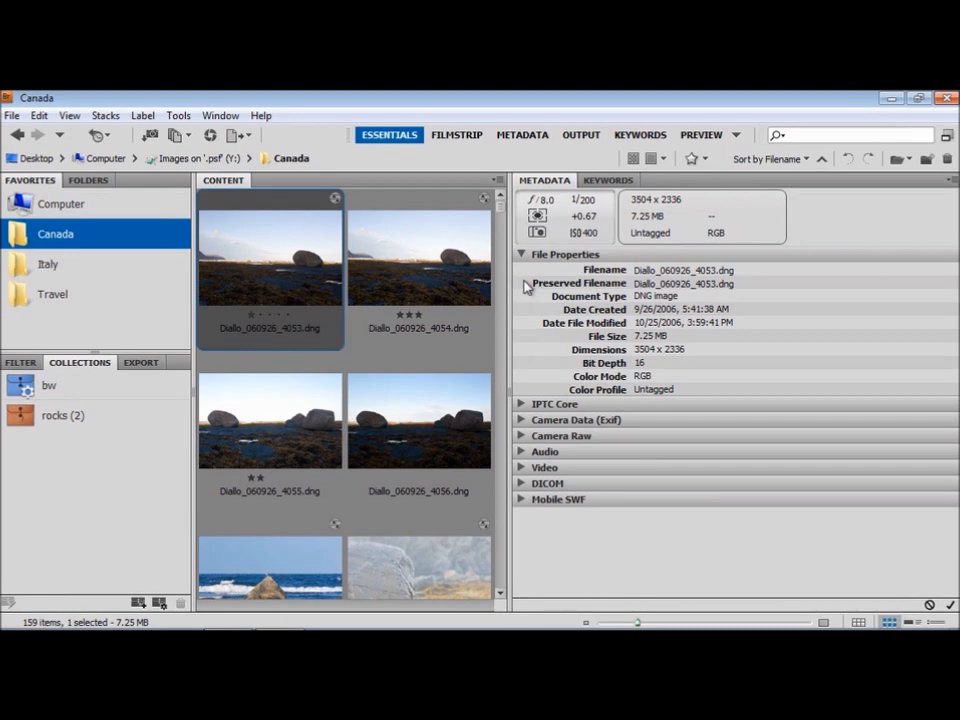
left_click(522, 256)
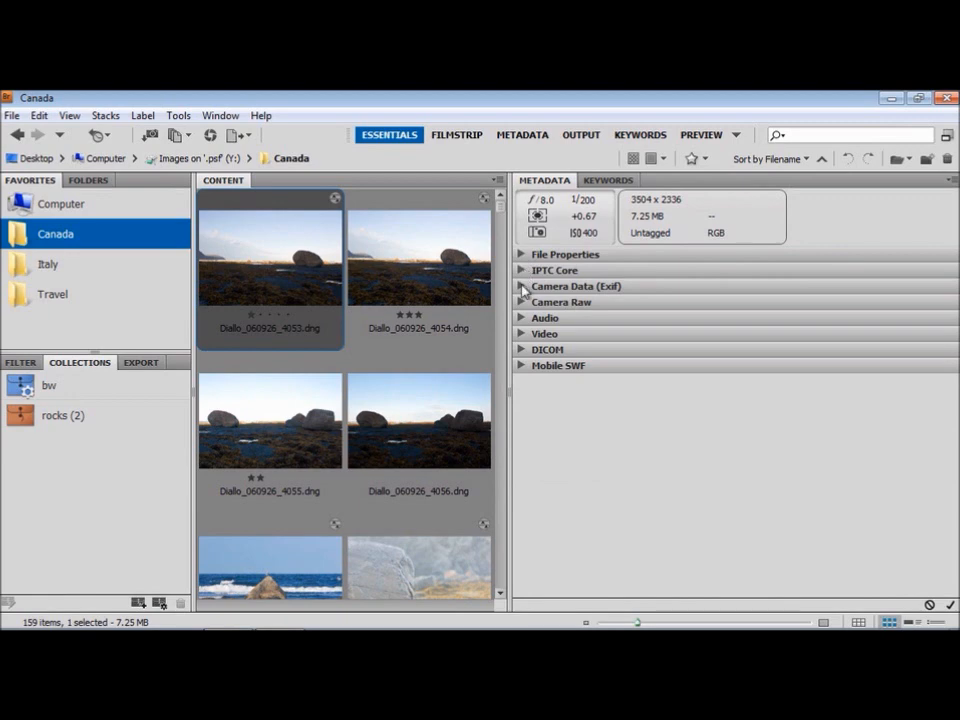
left_click(522, 287)
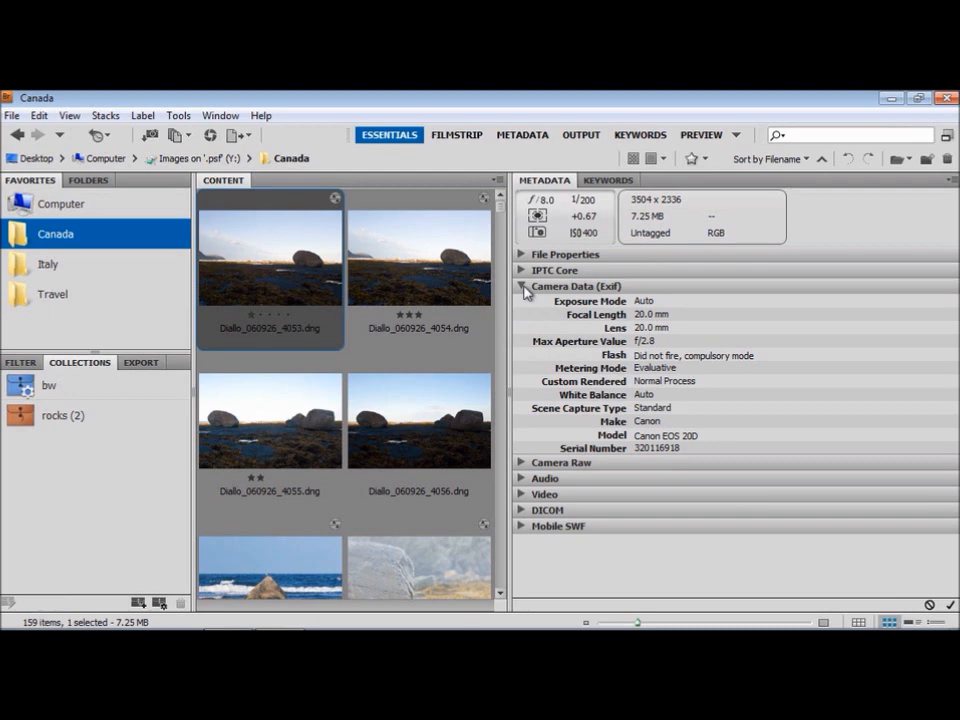
left_click(523, 288)
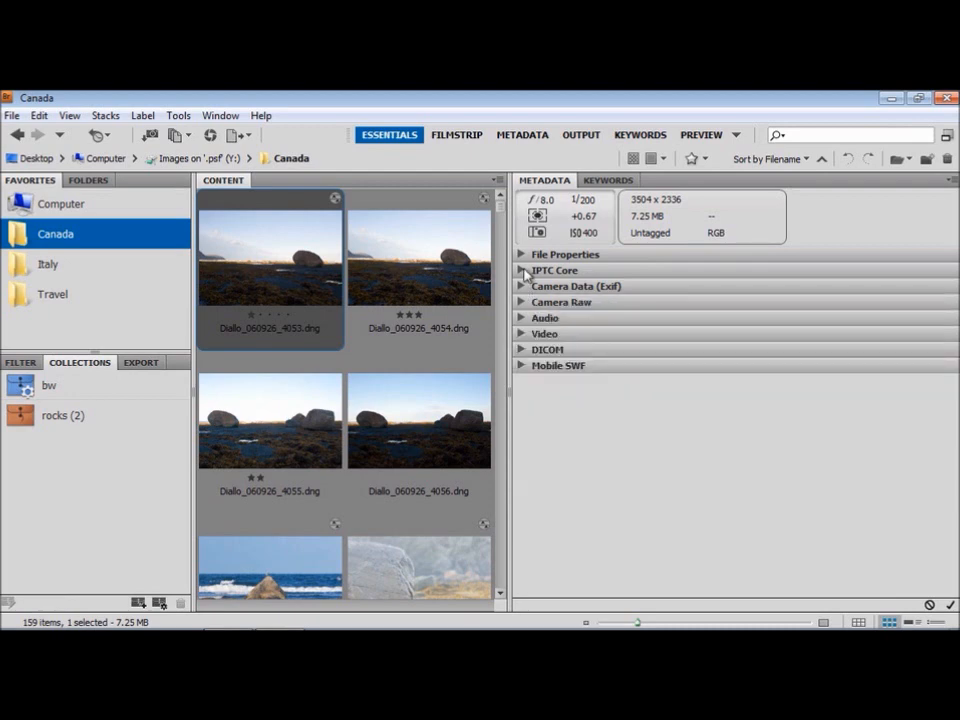
Step: In photo 4053's IPTC Core metadata, enter "All RIghts Reserved" as the Rights Usage Terms and apply the change
left_click(522, 272)
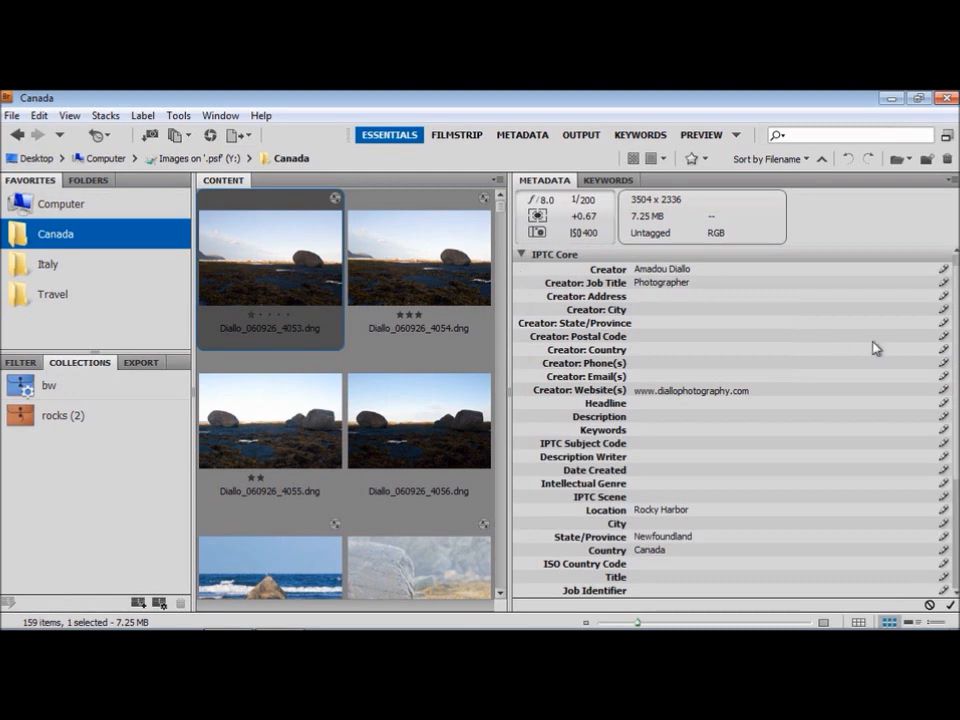
scroll(873, 350, "down", 5)
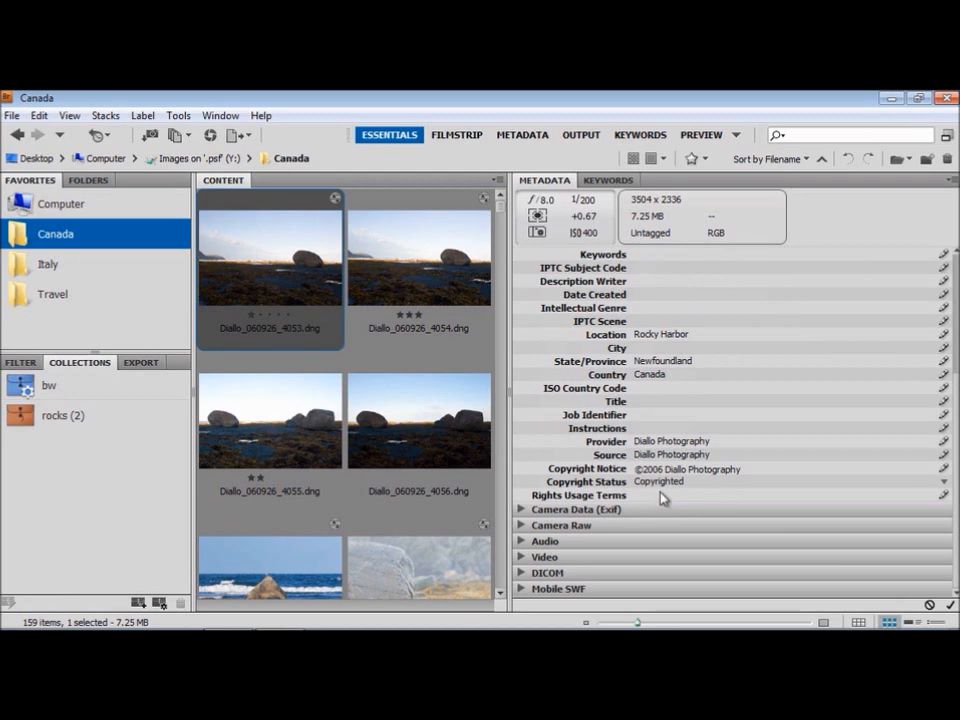
left_click(669, 401)
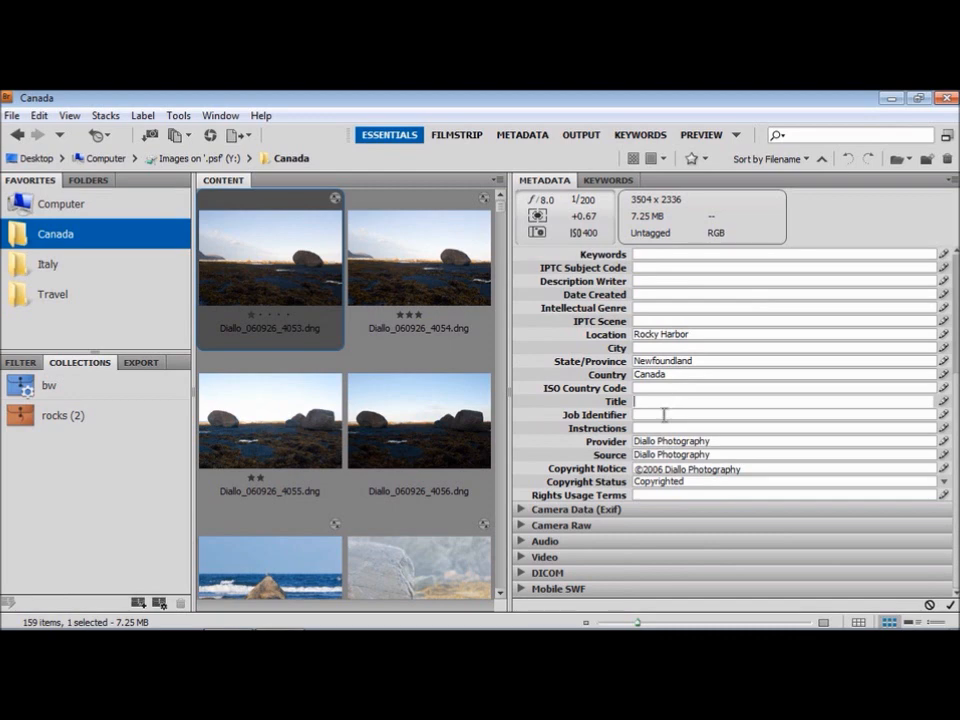
left_click(657, 428)
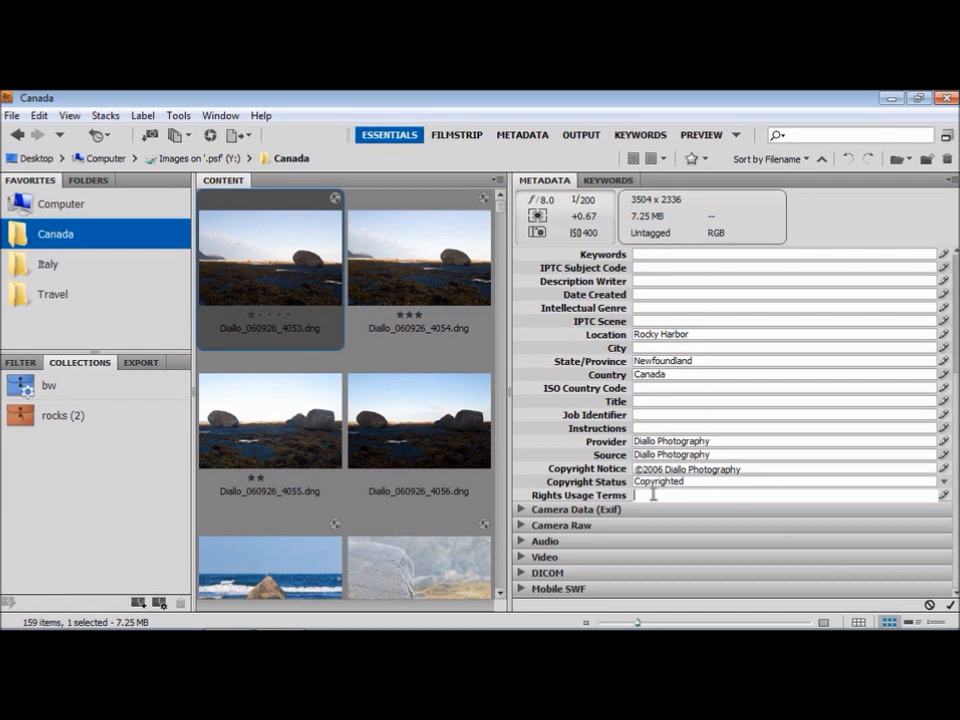
type("All Rights Reserved")
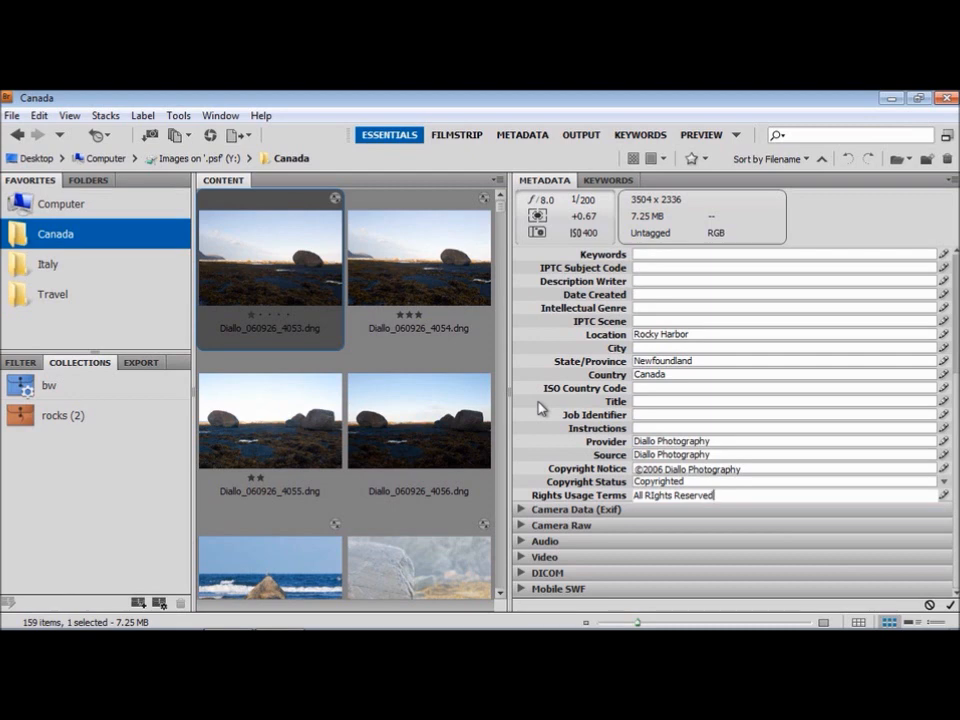
left_click(516, 396)
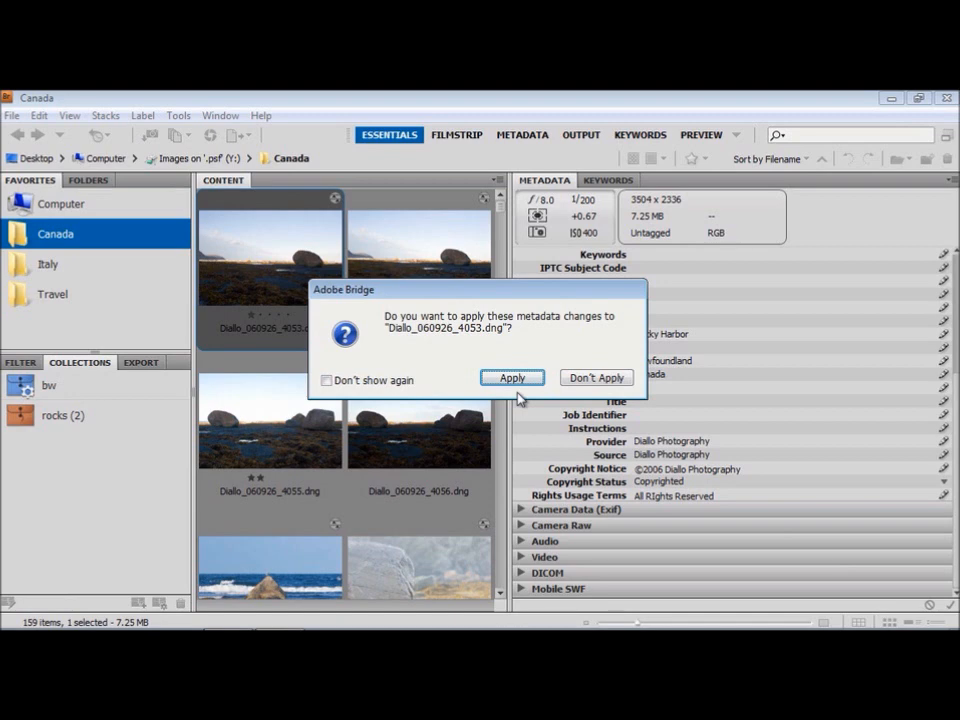
left_click(514, 380)
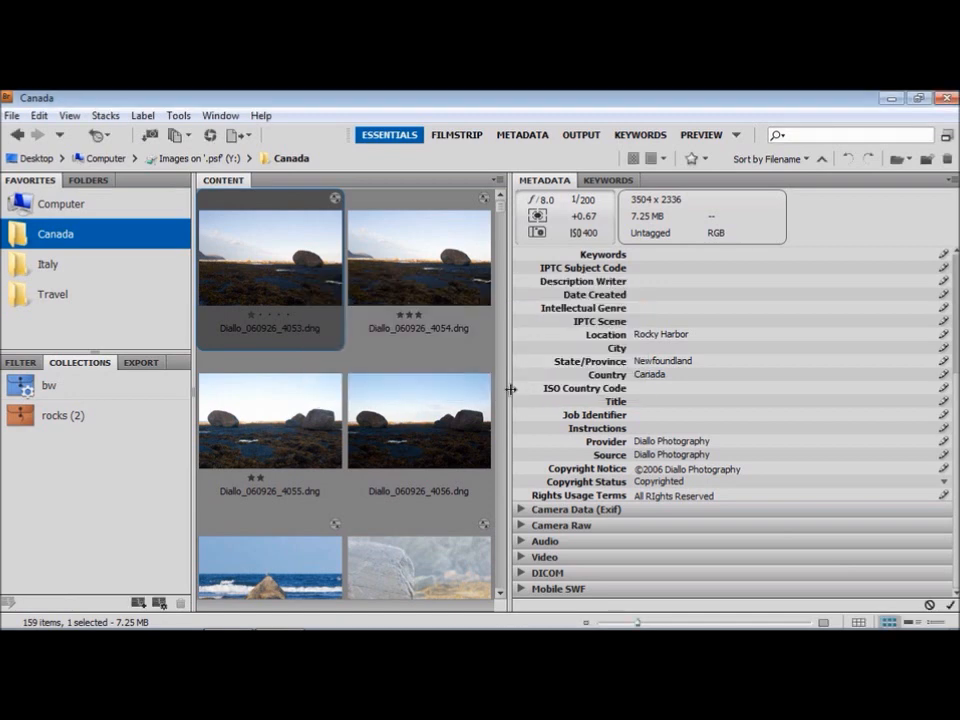
Step: Collapse the IPTC Core section and examine the Camera Raw settings stored in photo 4053's metadata
left_click_drag(510, 389, 492, 387)
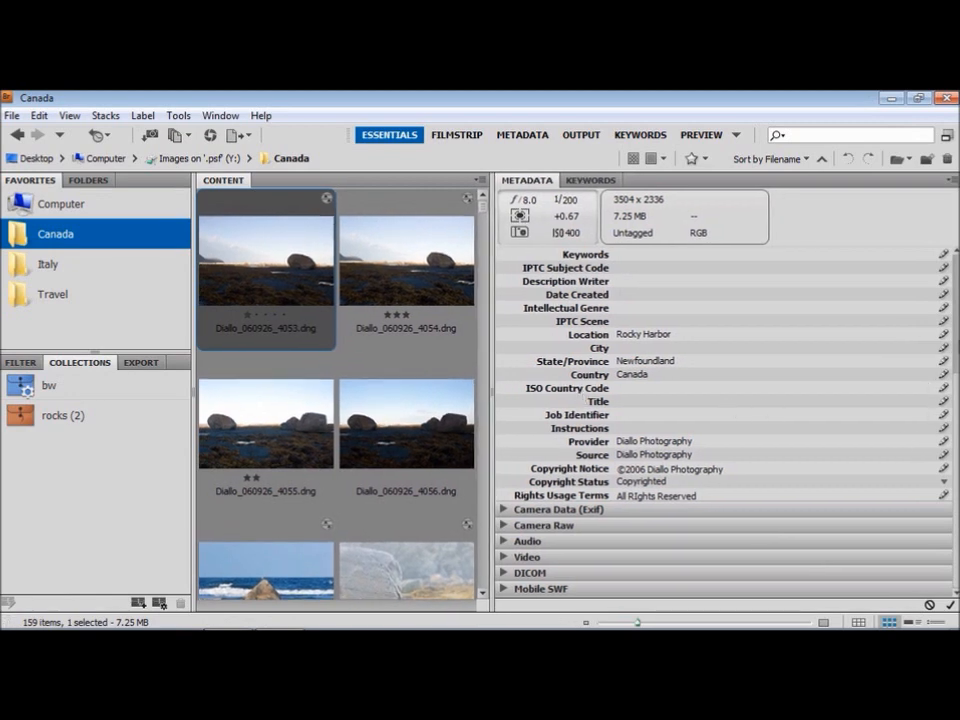
scroll(955, 395, "up", 5)
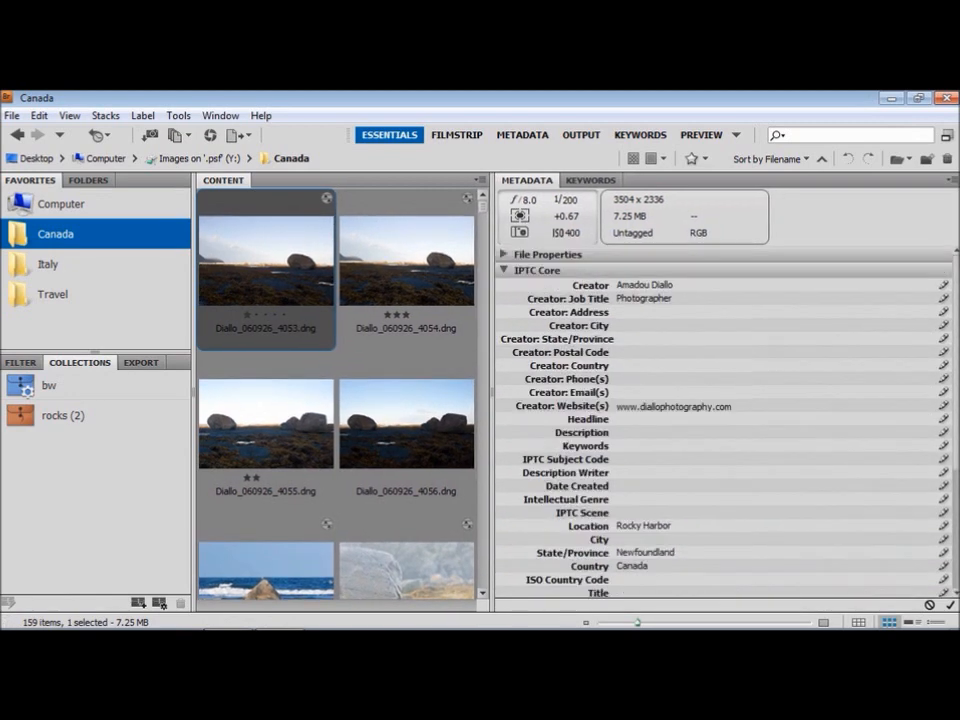
left_click(506, 271)
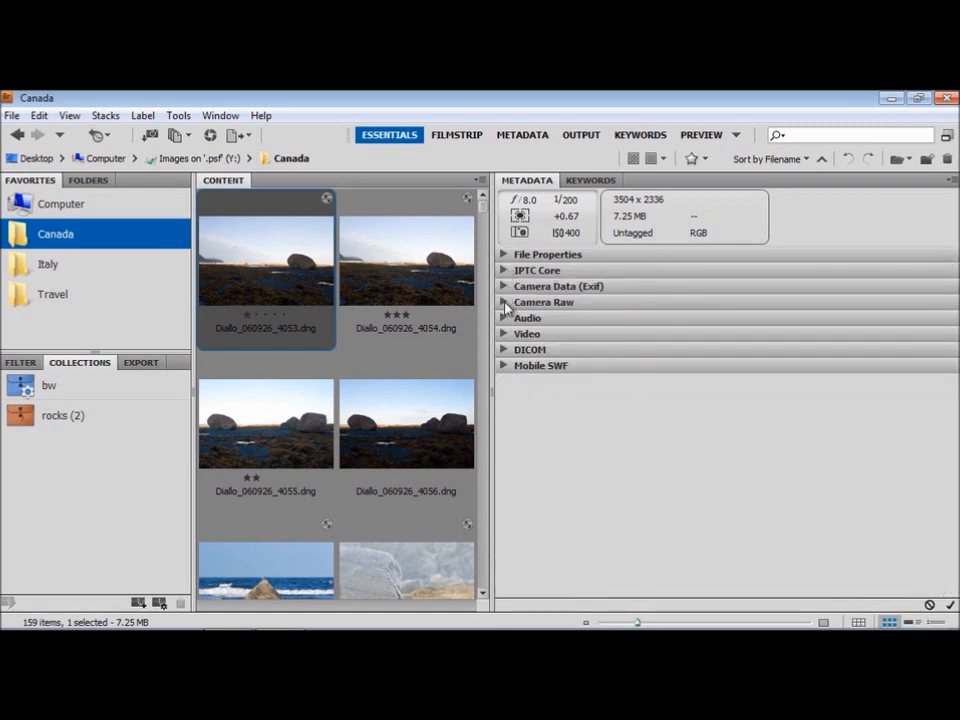
left_click(505, 303)
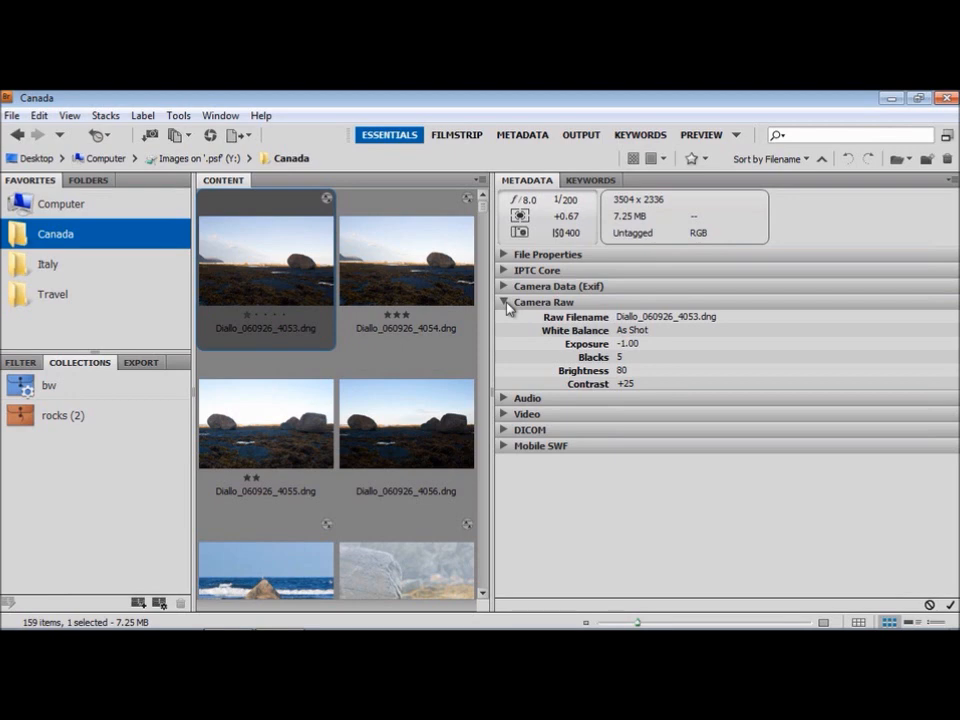
left_click(506, 303)
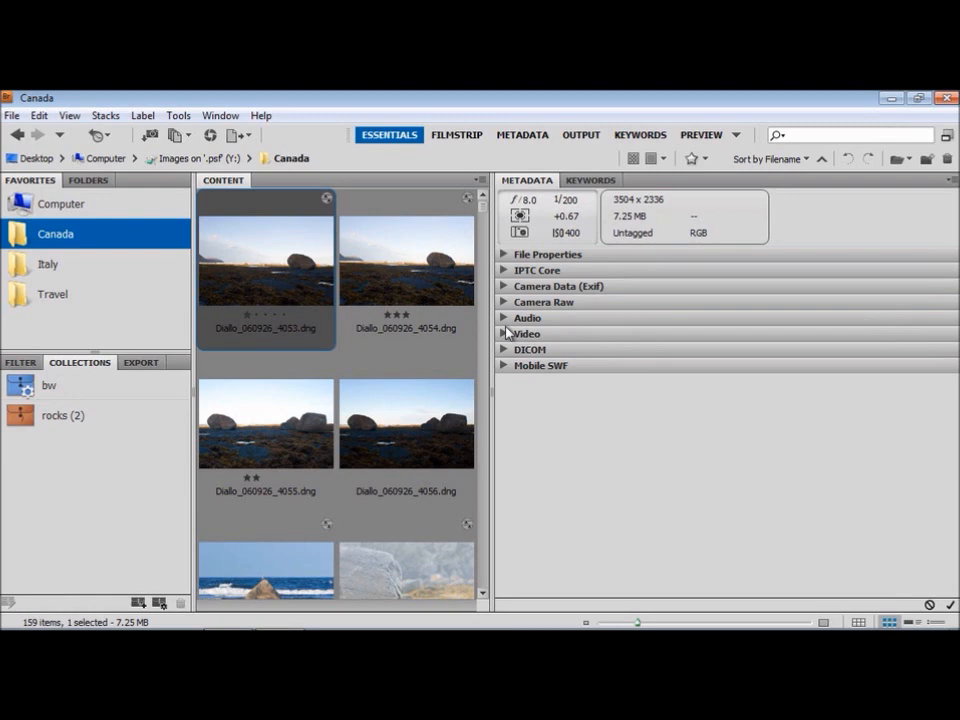
Step: Create a new top-level keyword named Nature in the keyword list
left_click(594, 181)
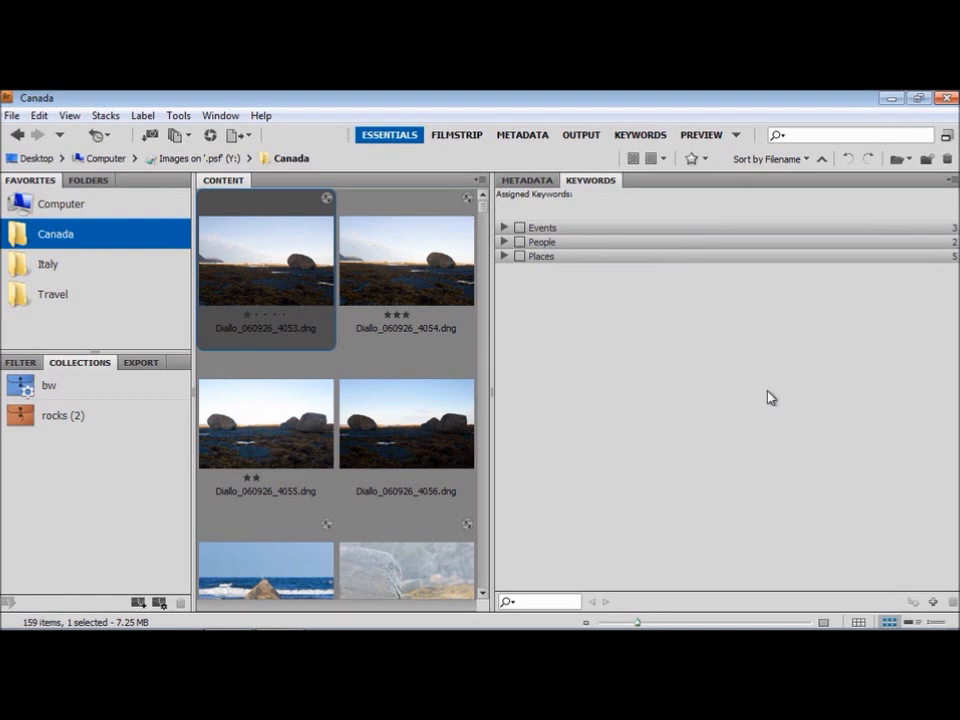
left_click(933, 602)
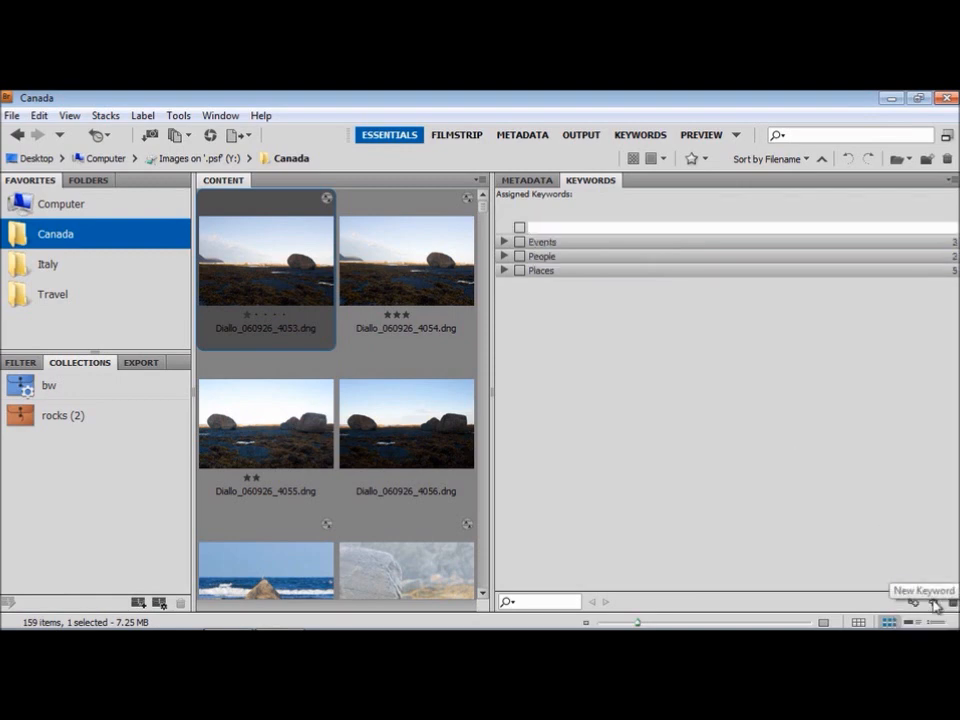
type("Nature")
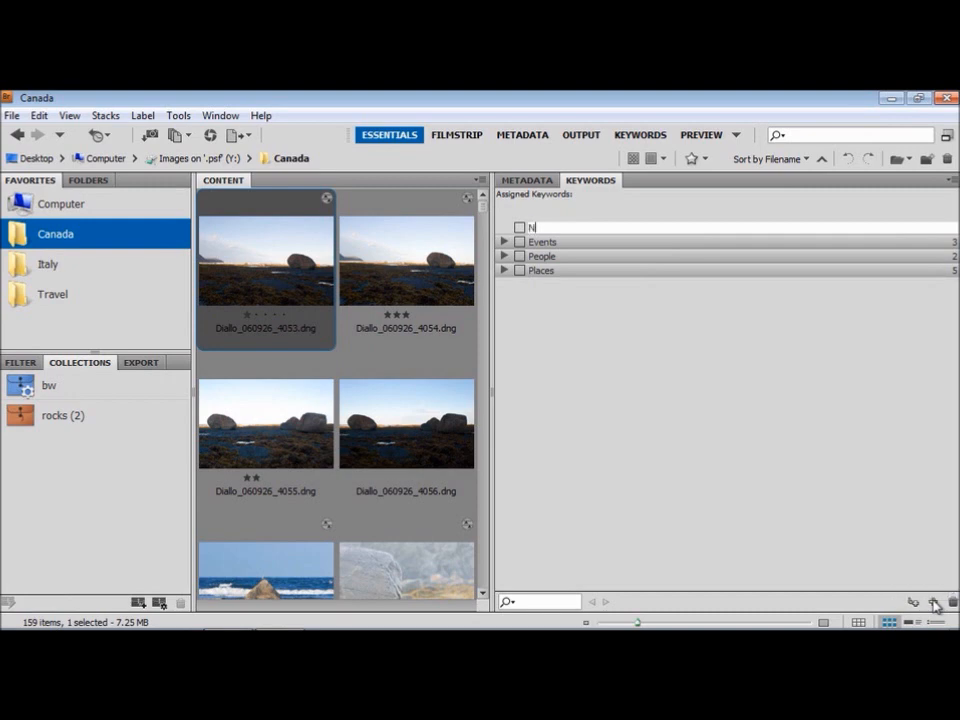
key("Return")
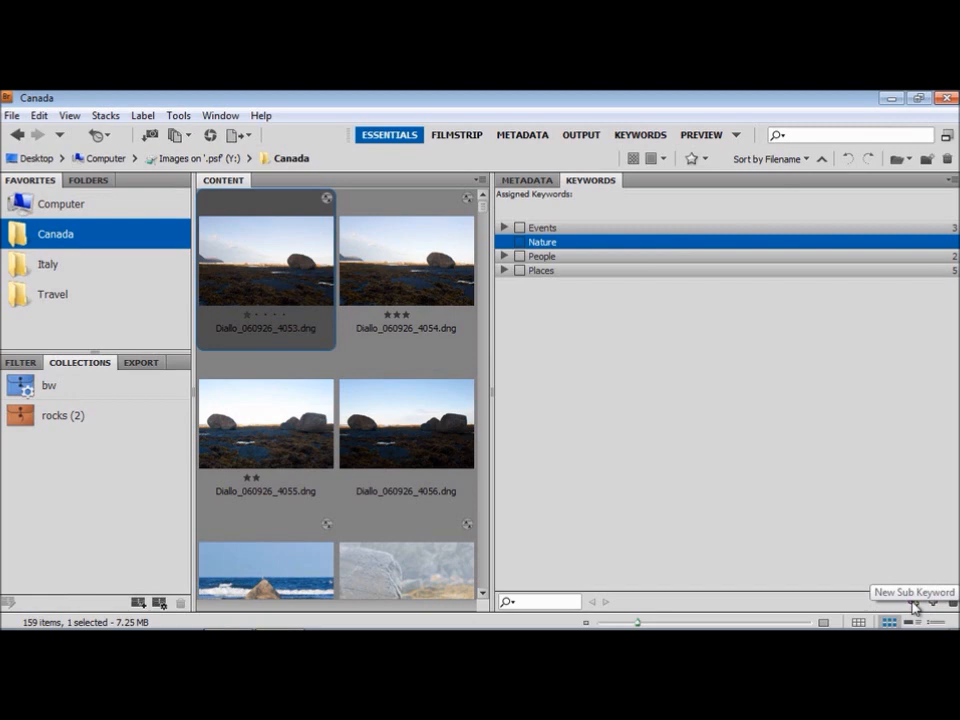
Step: Create a sub keyword named Clouds under the Nature keyword
left_click(914, 604)
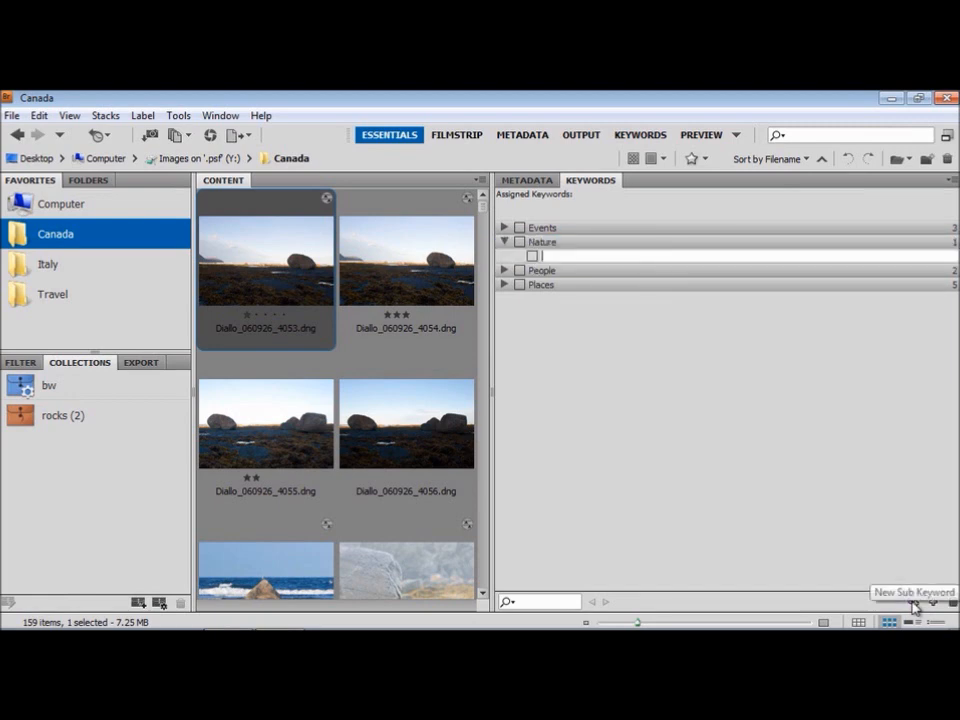
type("Cl")
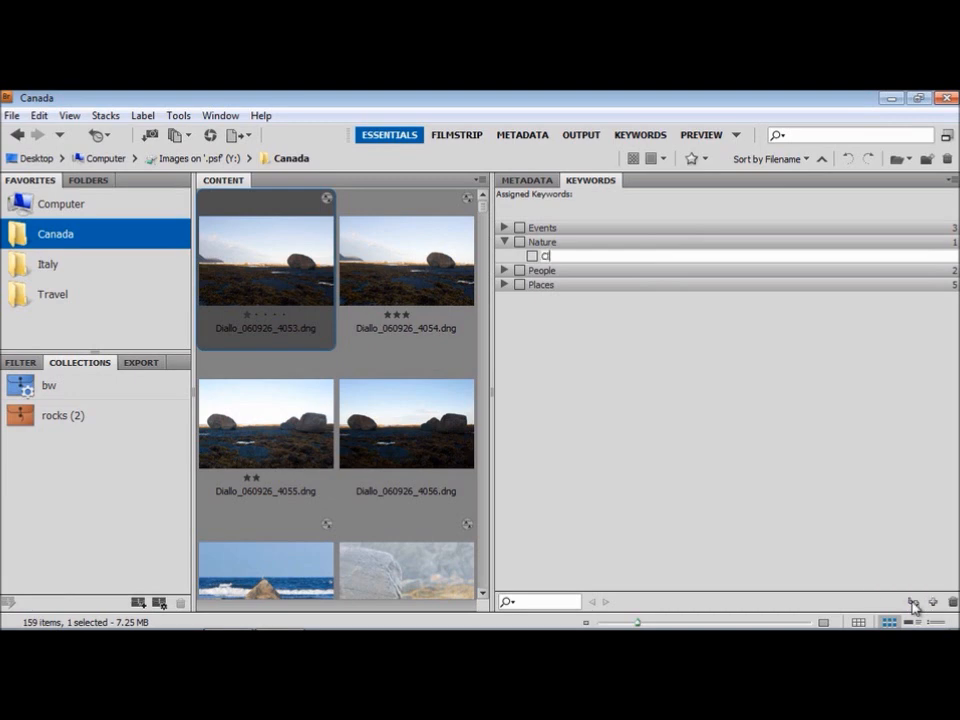
type("ouds")
key("Return")
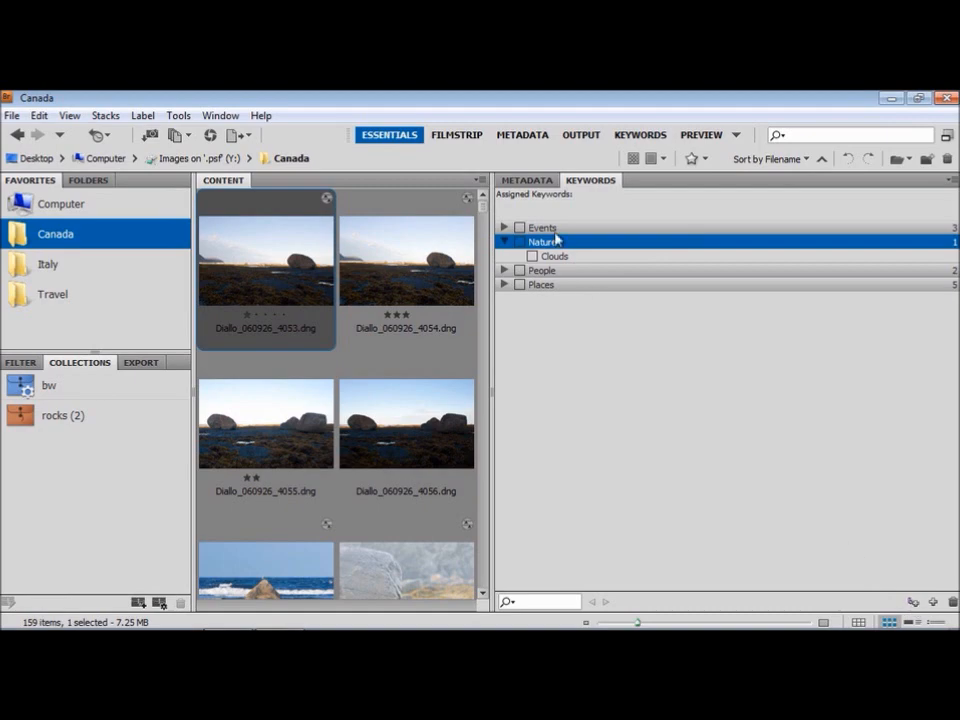
Step: Examine the keywords assigned to cloud photos 4095, 4096 and 4098 in the Canada folder
left_click(483, 222)
mouse_move(483, 222)
left_mouse_down()
mouse_move(485, 246)
mouse_move(484, 237)
left_mouse_up()
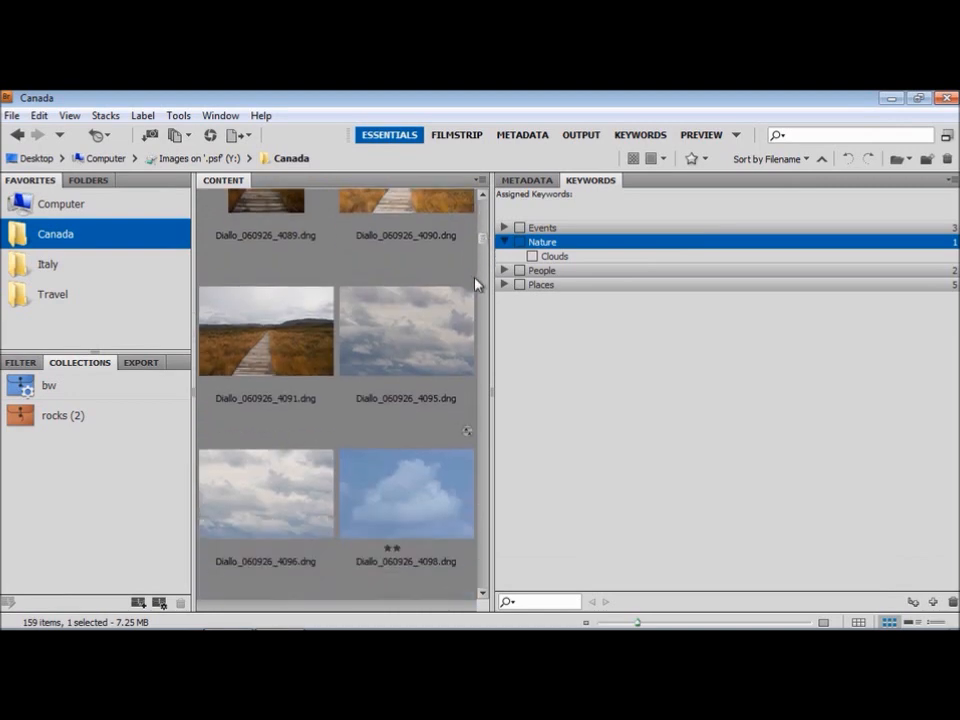
left_click(404, 337)
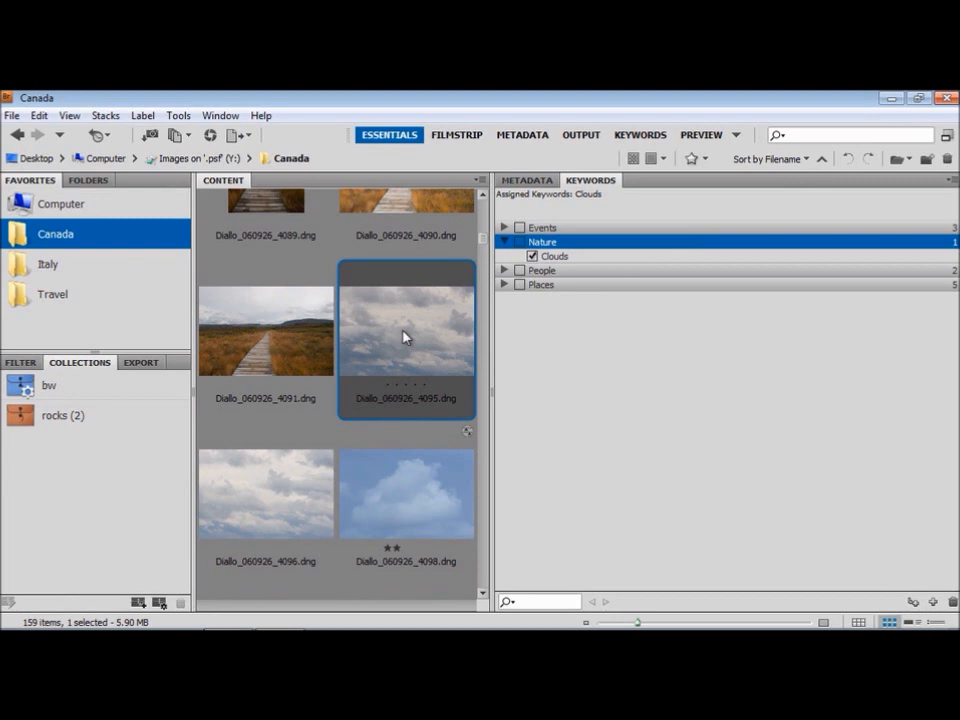
left_click(303, 477)
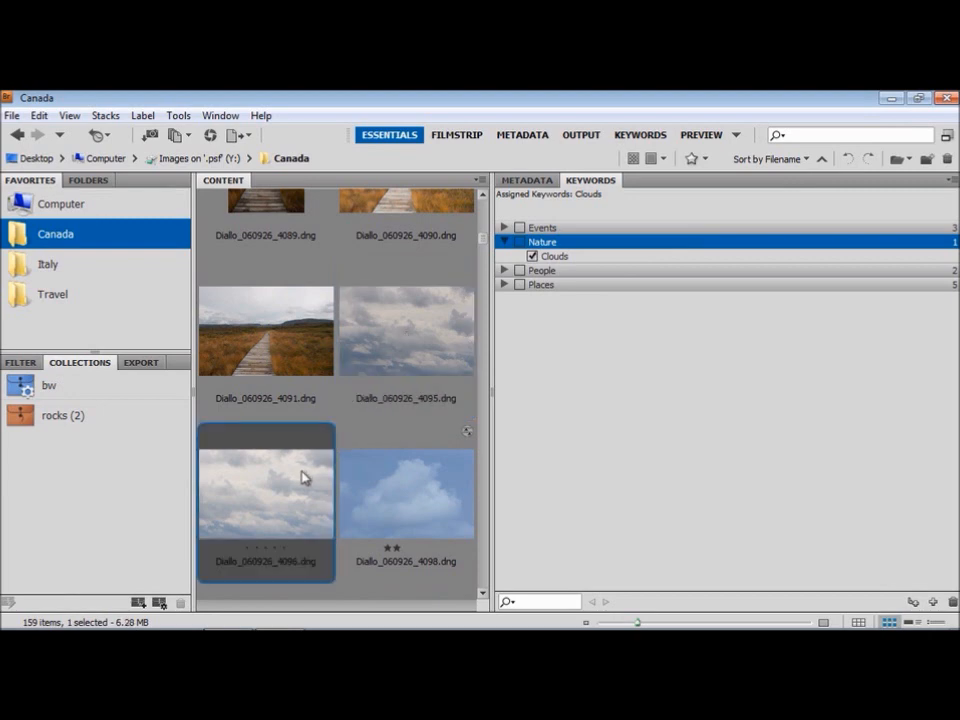
left_click(368, 482)
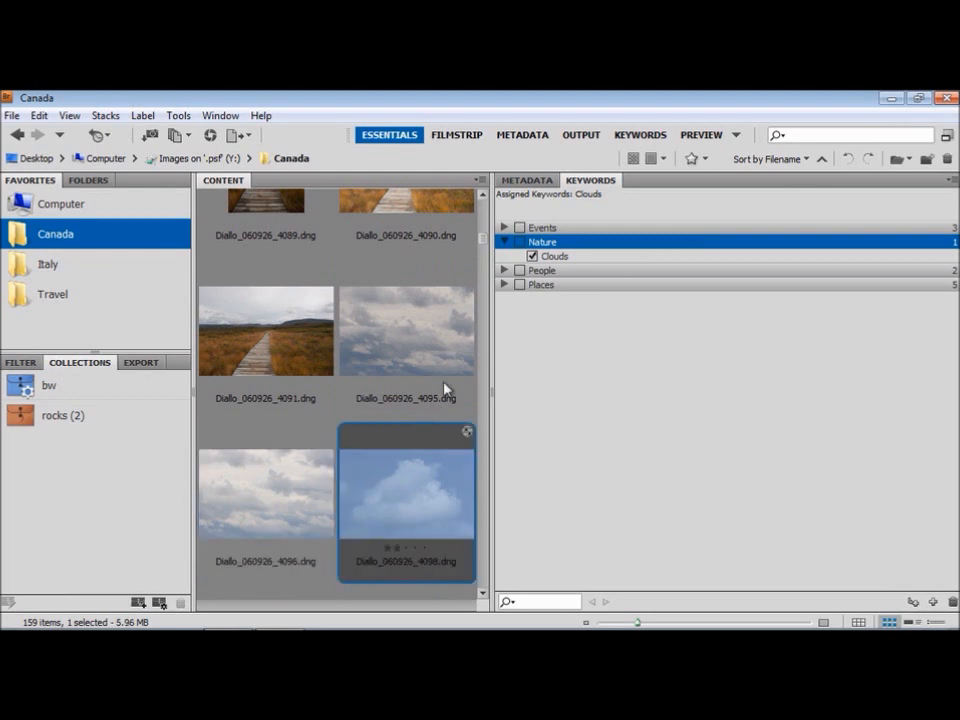
Step: Find the photos in the Canada folder and its subfolders whose keywords contain Clouds, starting from that keyword
right_click(554, 261)
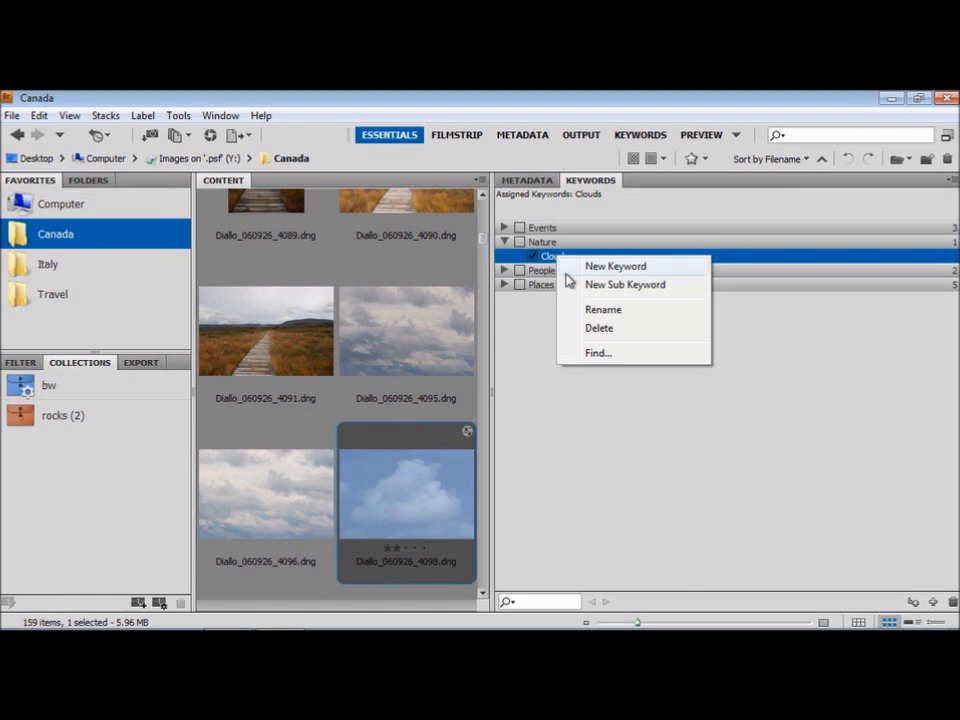
left_click(590, 354)
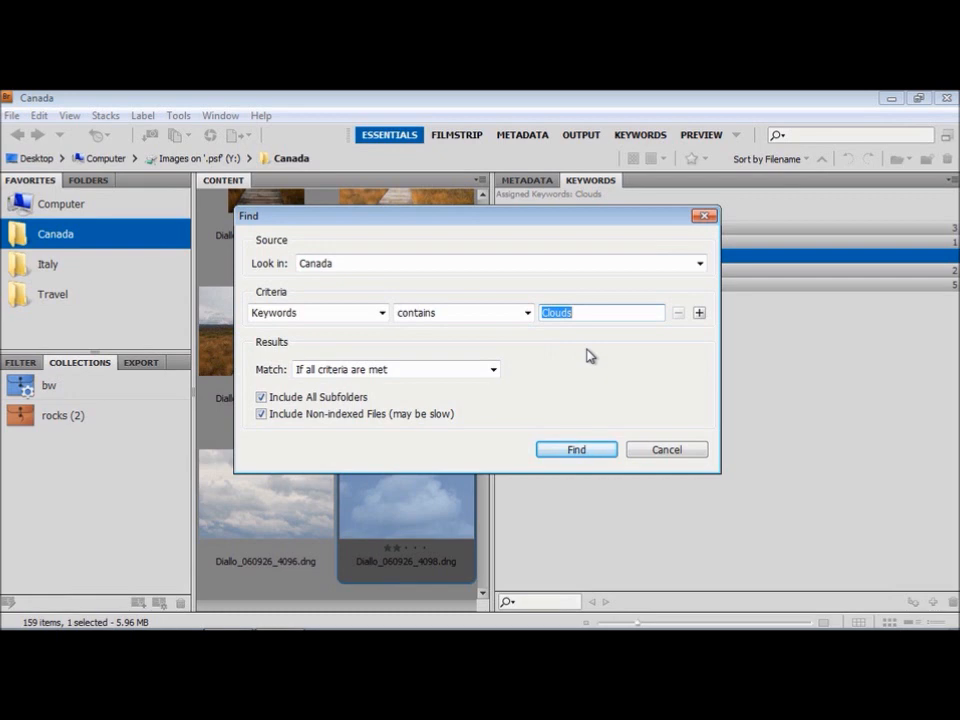
left_click(580, 449)
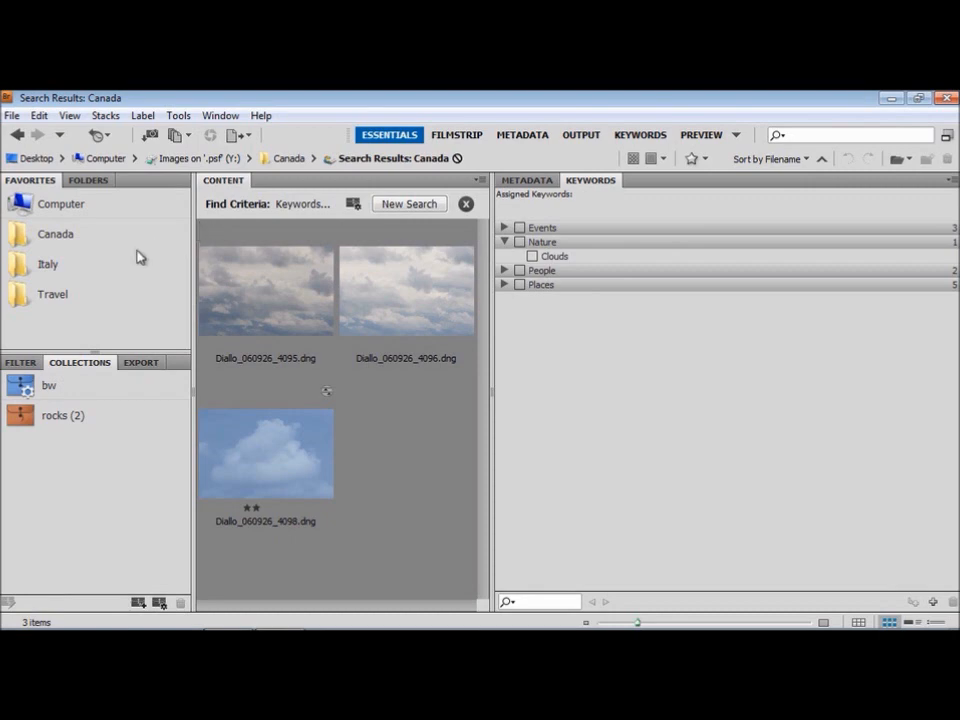
Step: Open the Italy favorite folder and play its photos as a slideshow from the slideshow options, exiting after a few slides
left_click(27, 270)
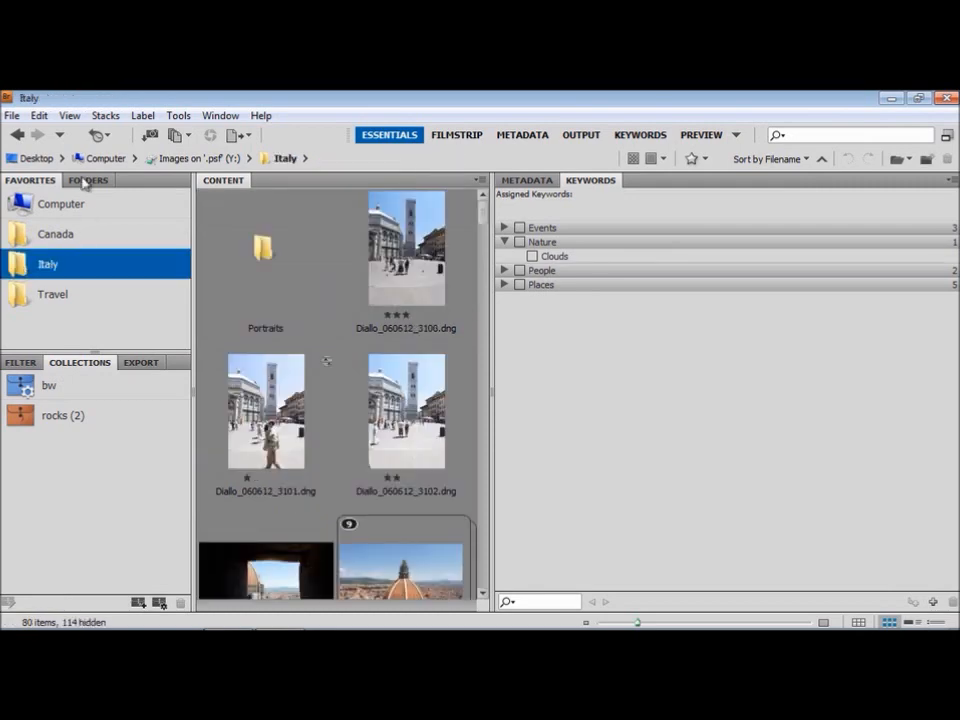
left_click(70, 116)
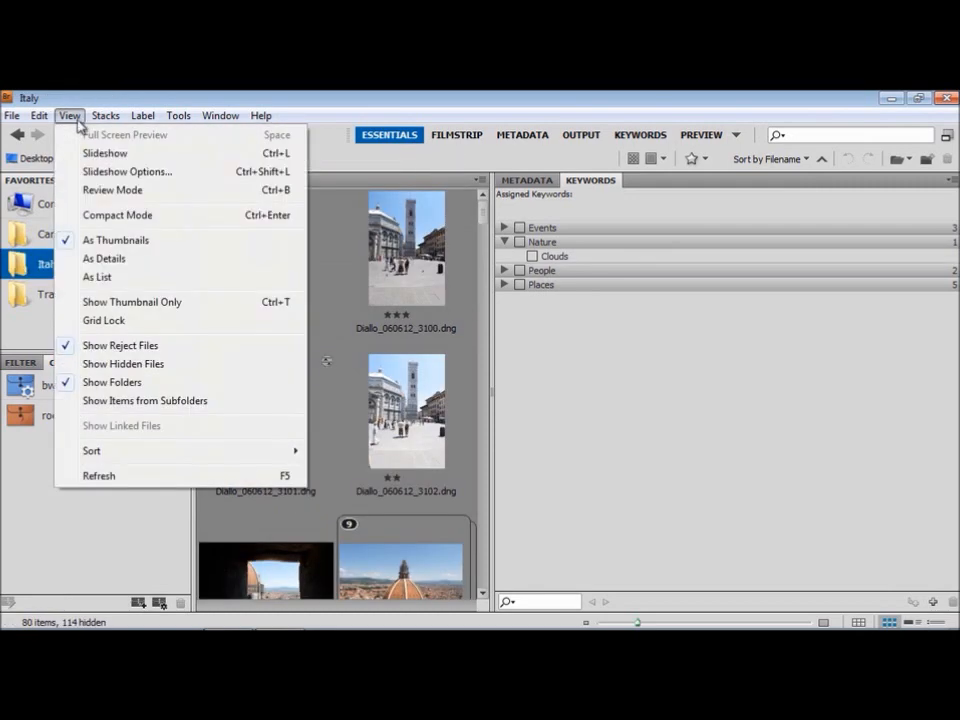
left_click(90, 172)
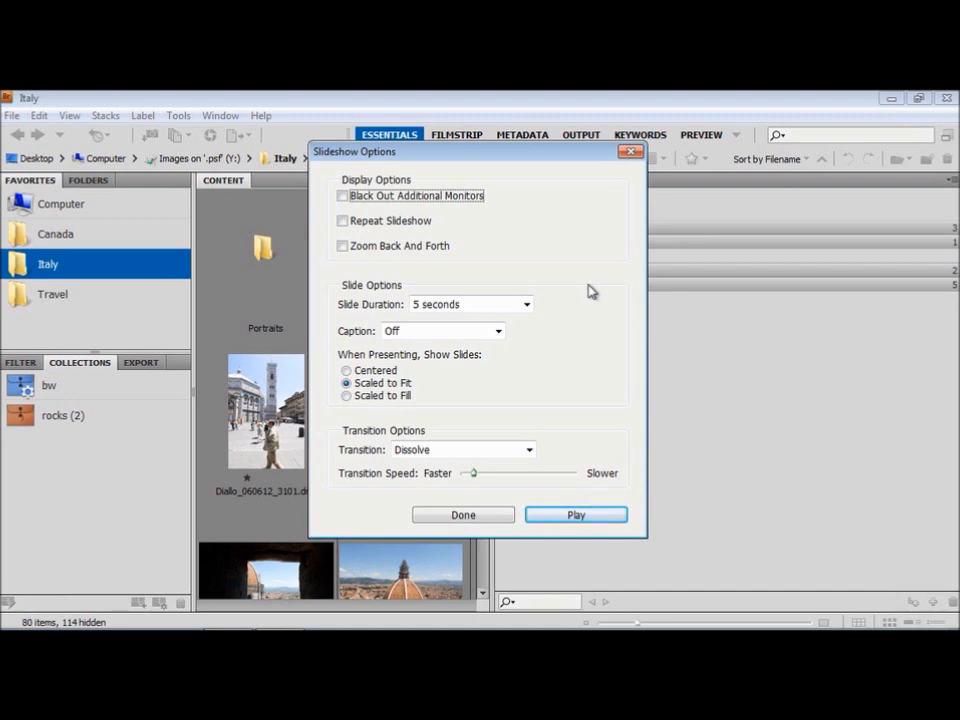
left_click(576, 519)
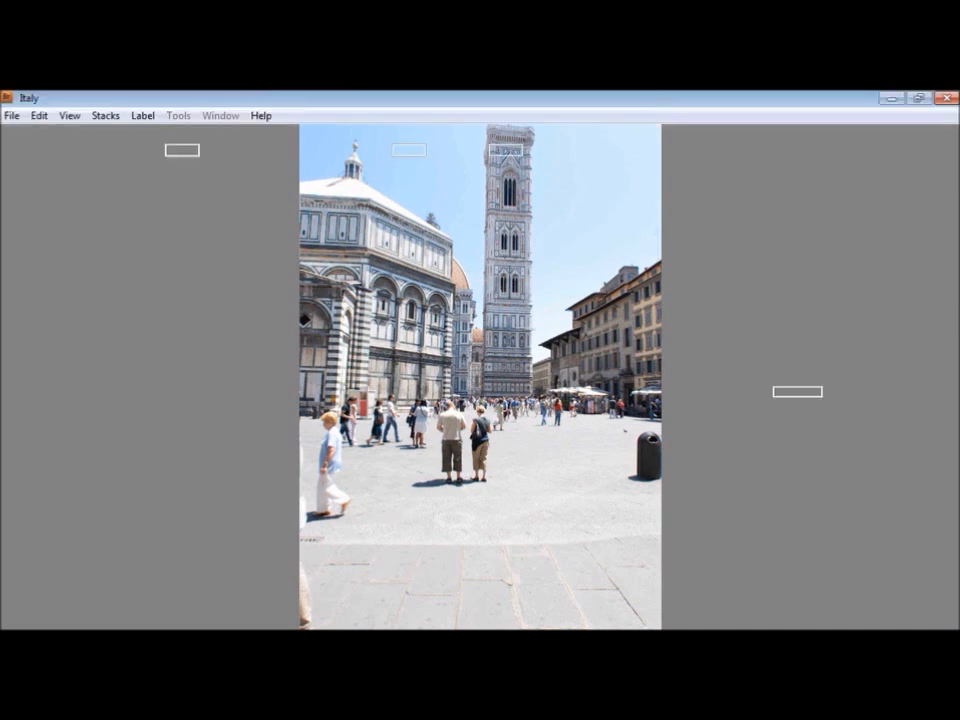
key("Escape")
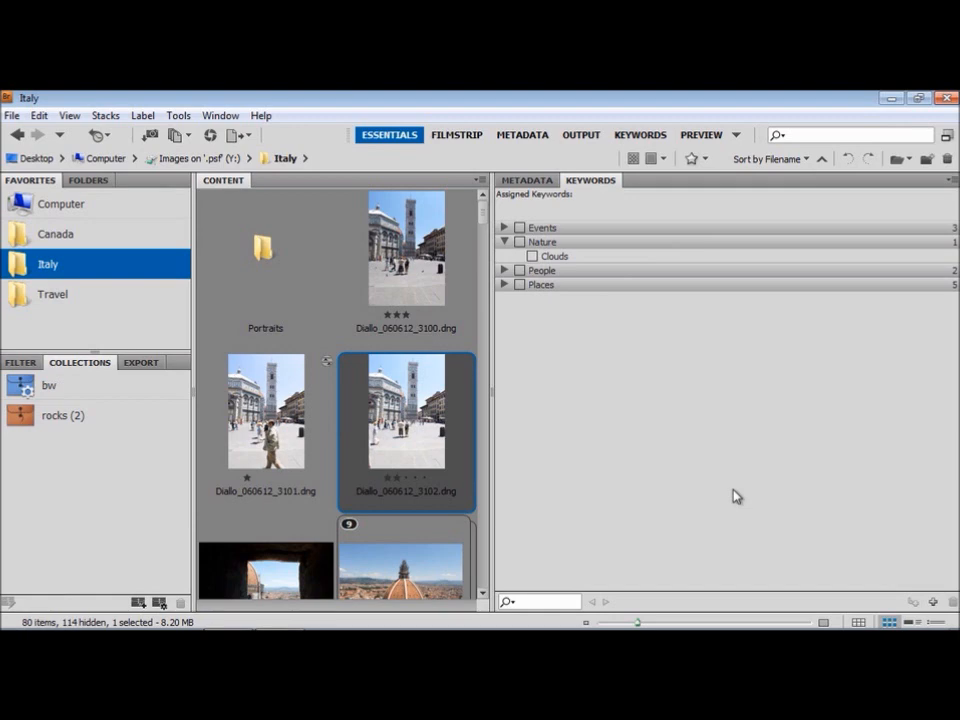
Step: Switch to the Output workspace and preview photo 3102 as a web gallery with the Standard template, briefly enlarging the preview area
left_click(580, 137)
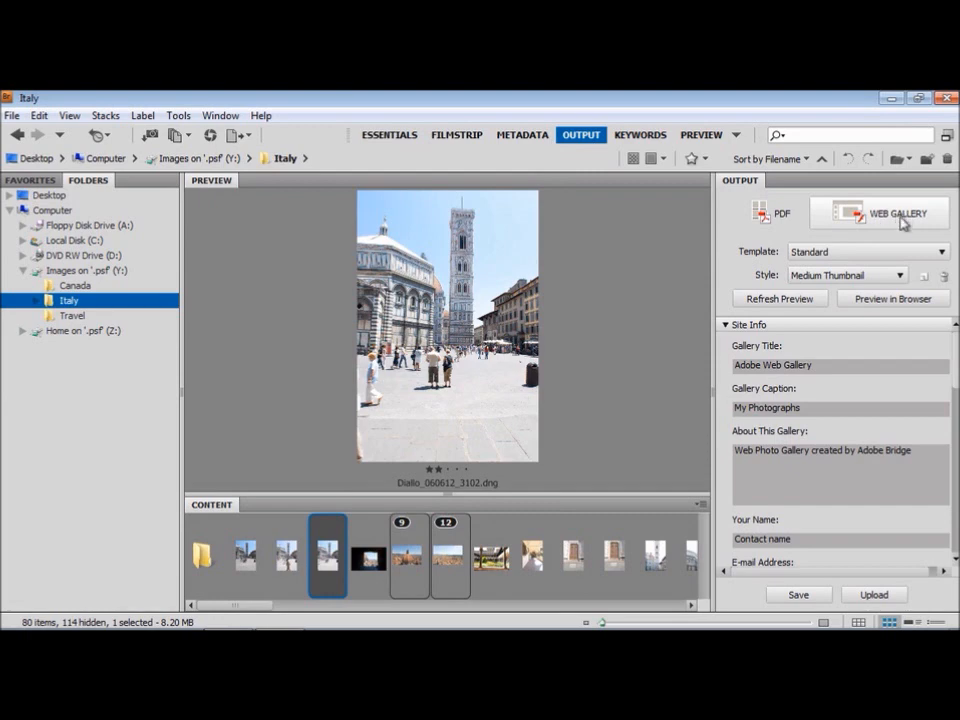
left_click(884, 253)
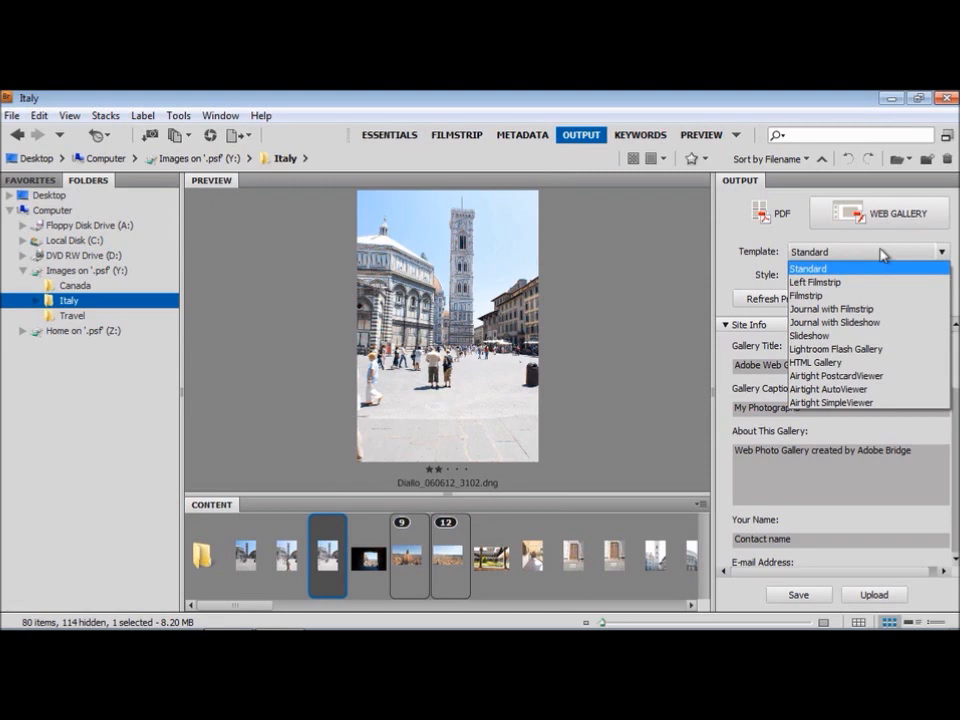
left_click(742, 260)
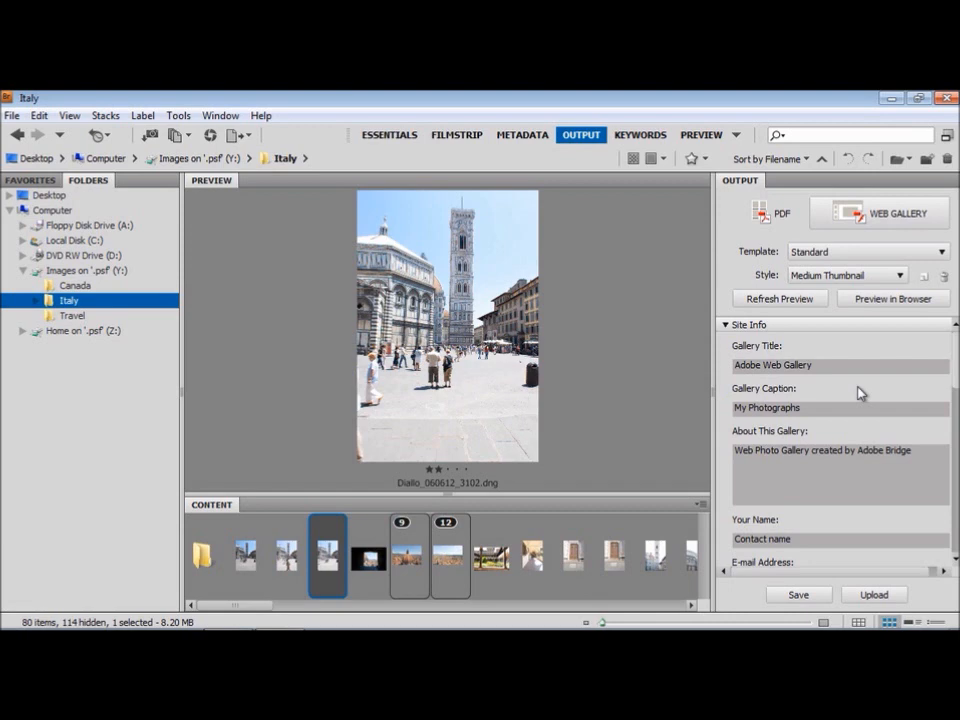
left_click(814, 302)
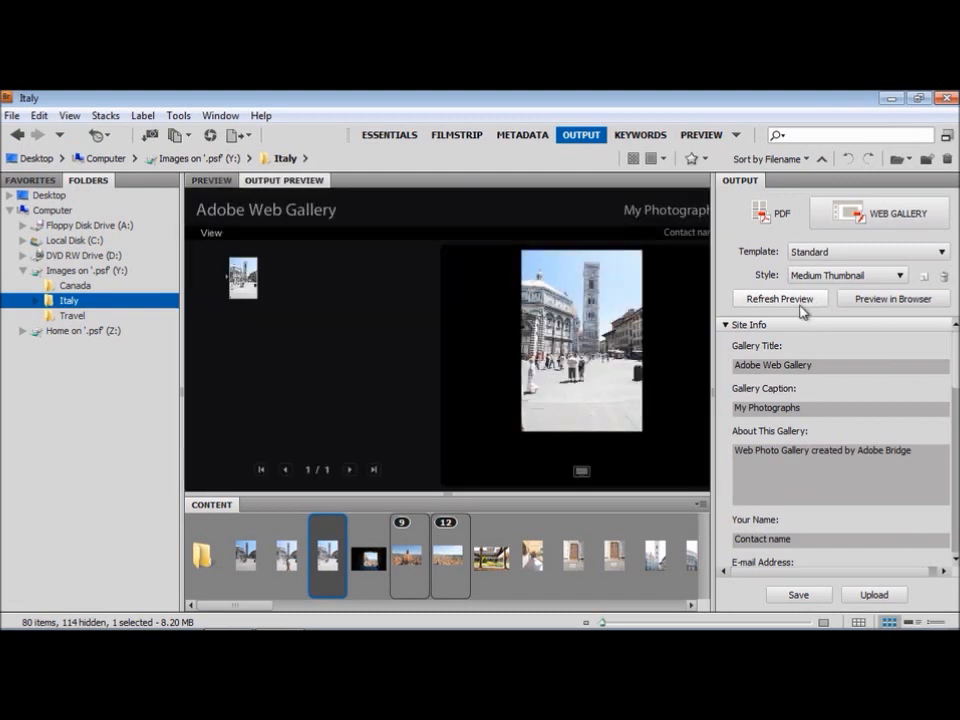
left_click_drag(716, 392, 828, 392)
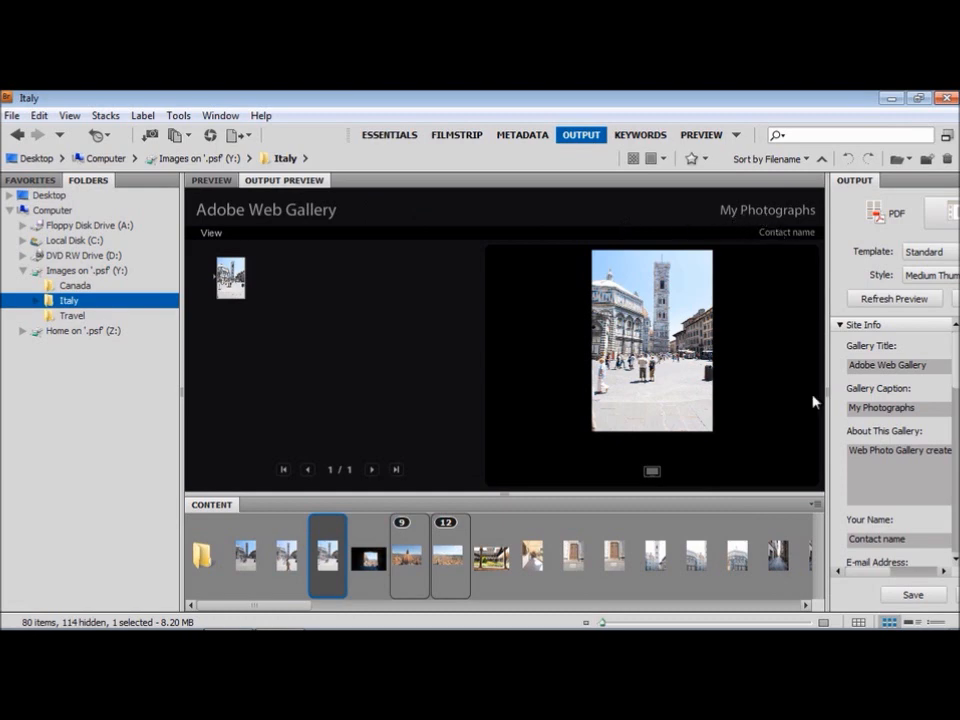
left_click_drag(827, 390, 722, 388)
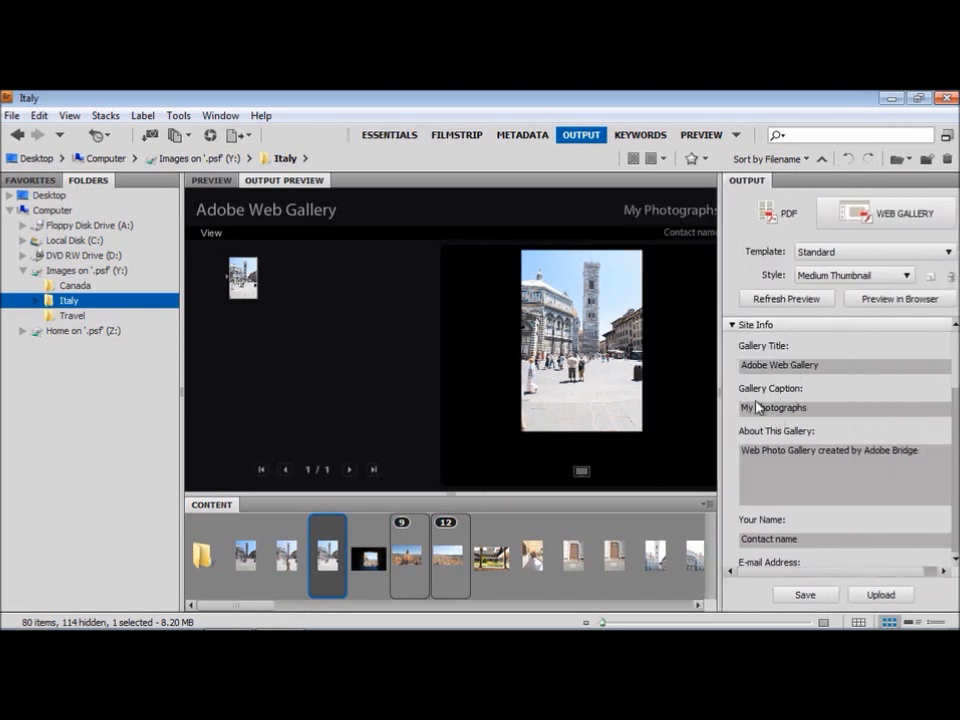
Step: Examine the editable Gallery Caption, Gallery Title and About This Gallery fields in the web gallery's site info
left_click(820, 408)
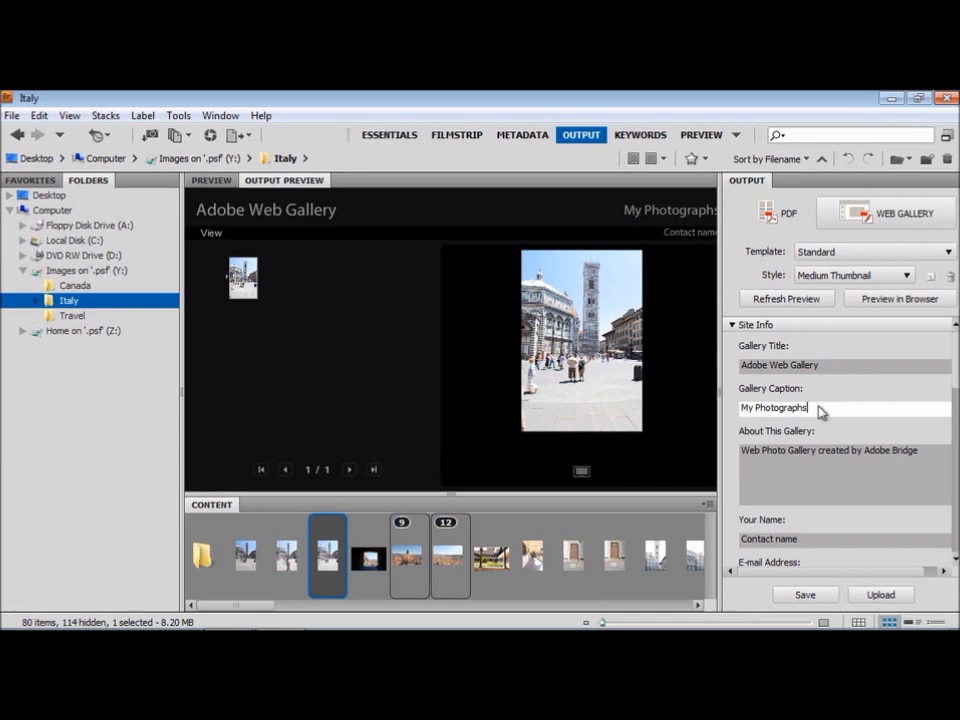
left_click(820, 366)
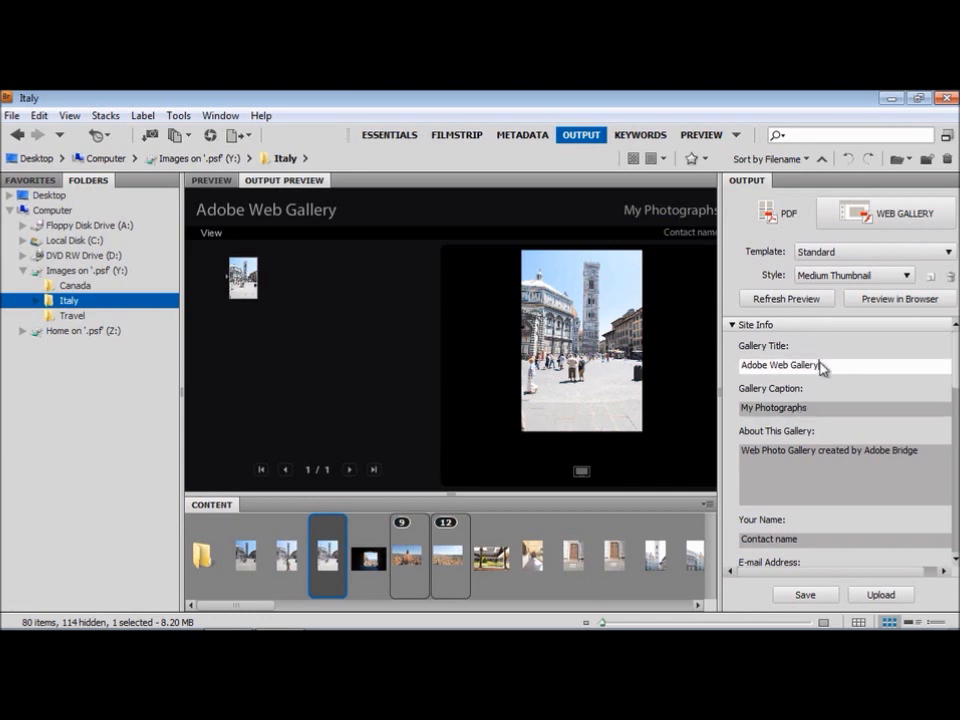
left_click(808, 483)
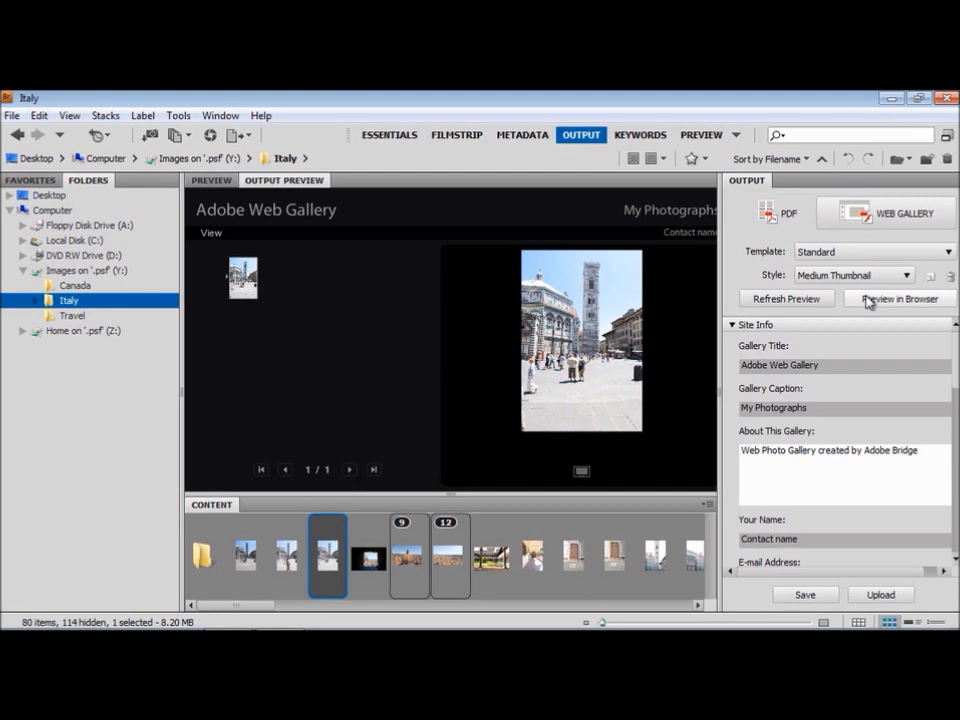
Step: Switch the output type to PDF, keep the U.S. Paper page preset, and set the image quality to 100
left_click(776, 218)
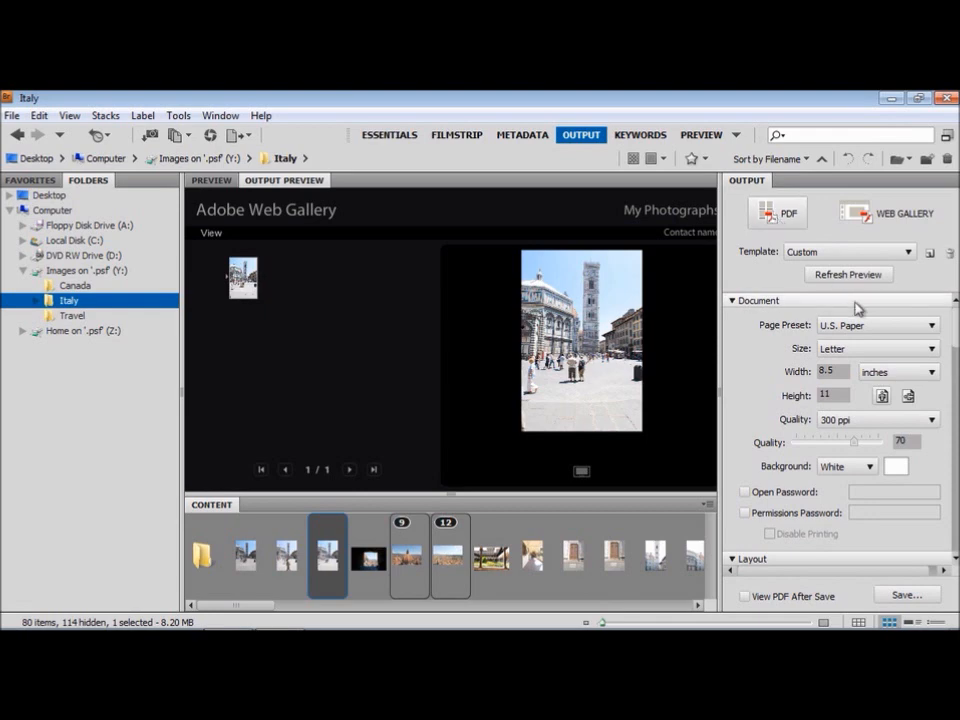
left_click(877, 327)
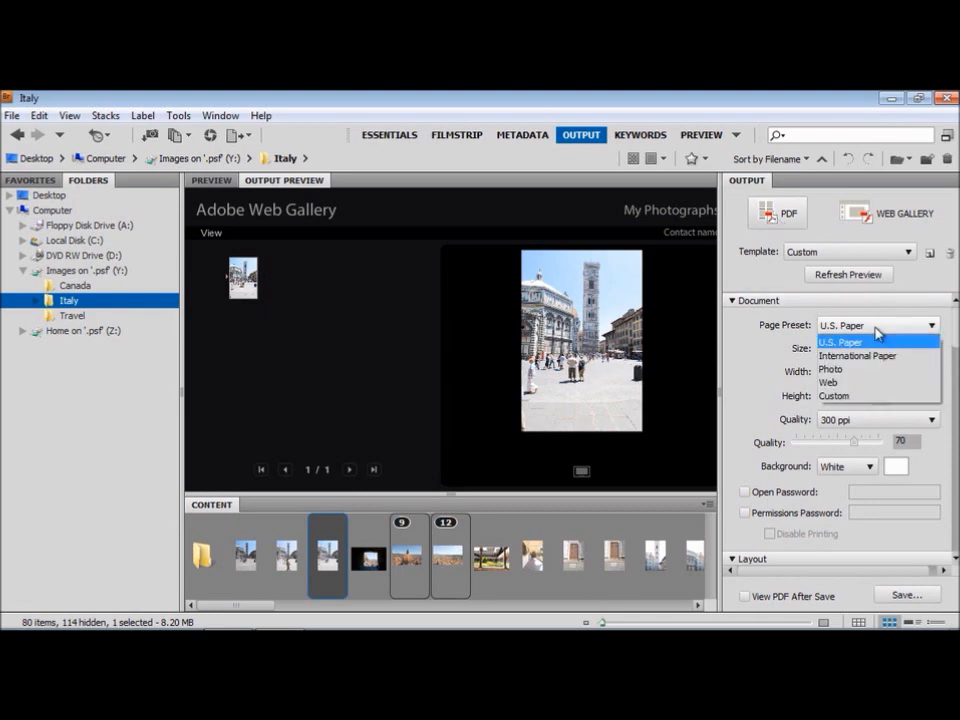
left_click(799, 346)
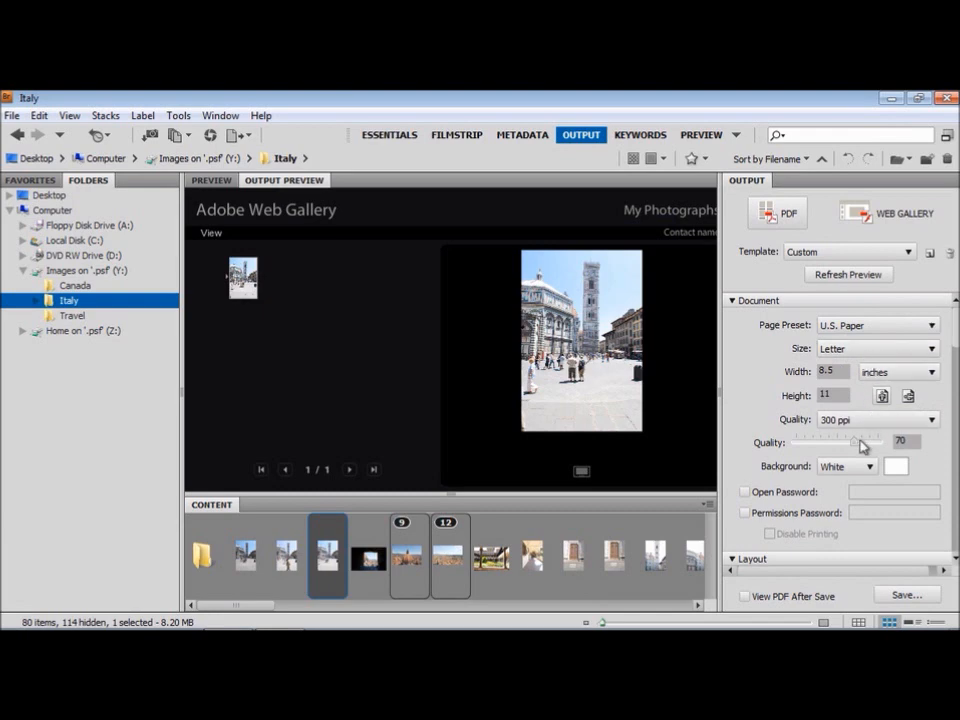
left_click_drag(858, 442, 881, 449)
Step: Select the first 12 photos in the Italy folder and refresh the PDF output preview
left_click(245, 556)
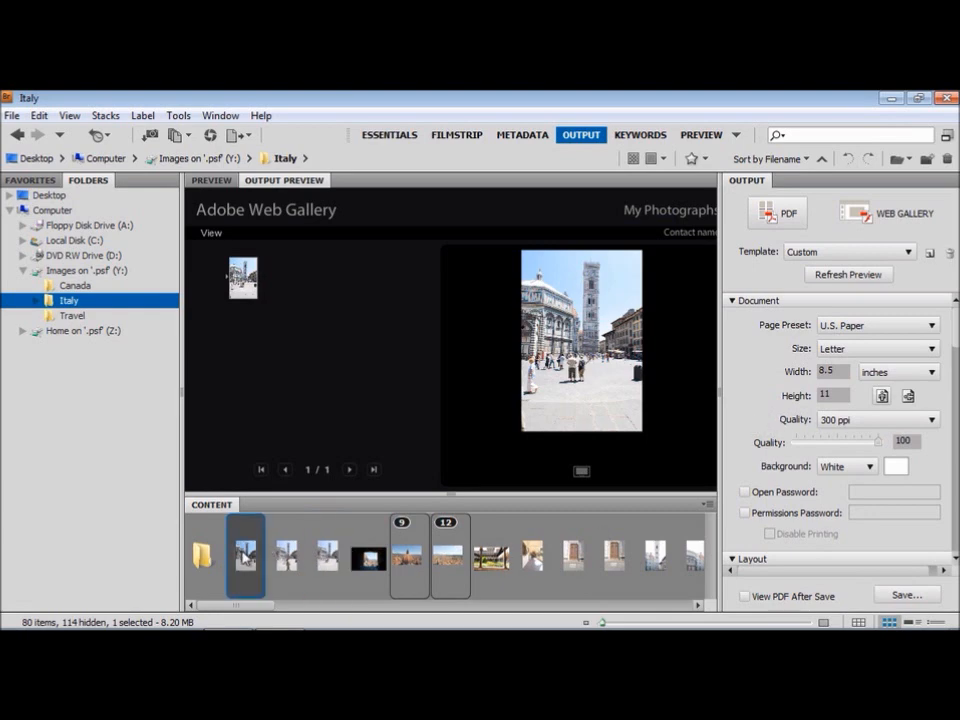
left_click(690, 562, "shift")
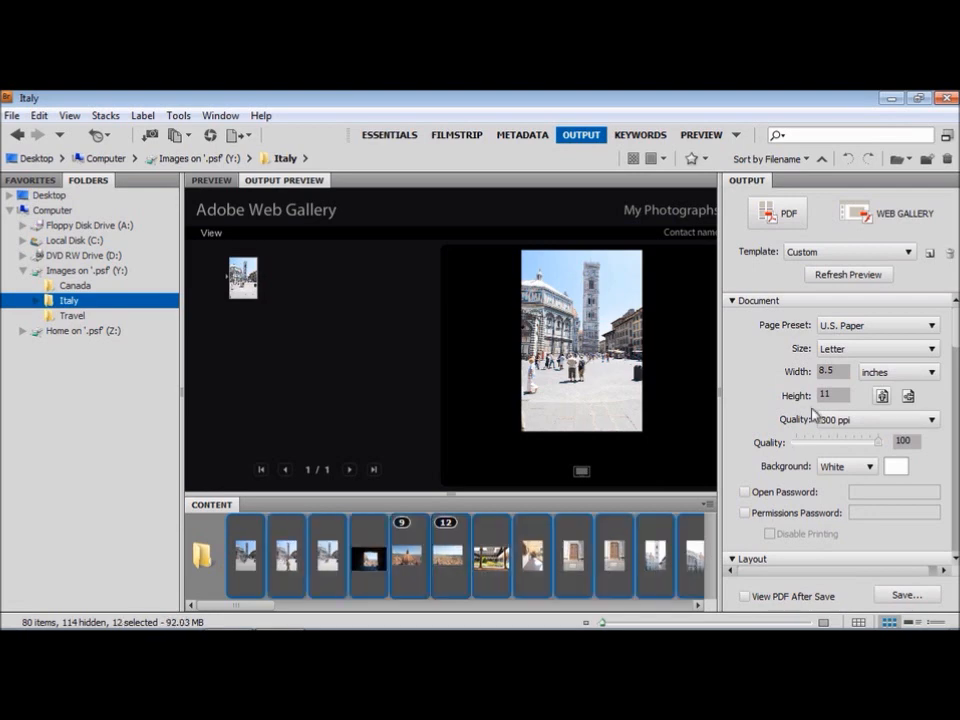
left_click(846, 274)
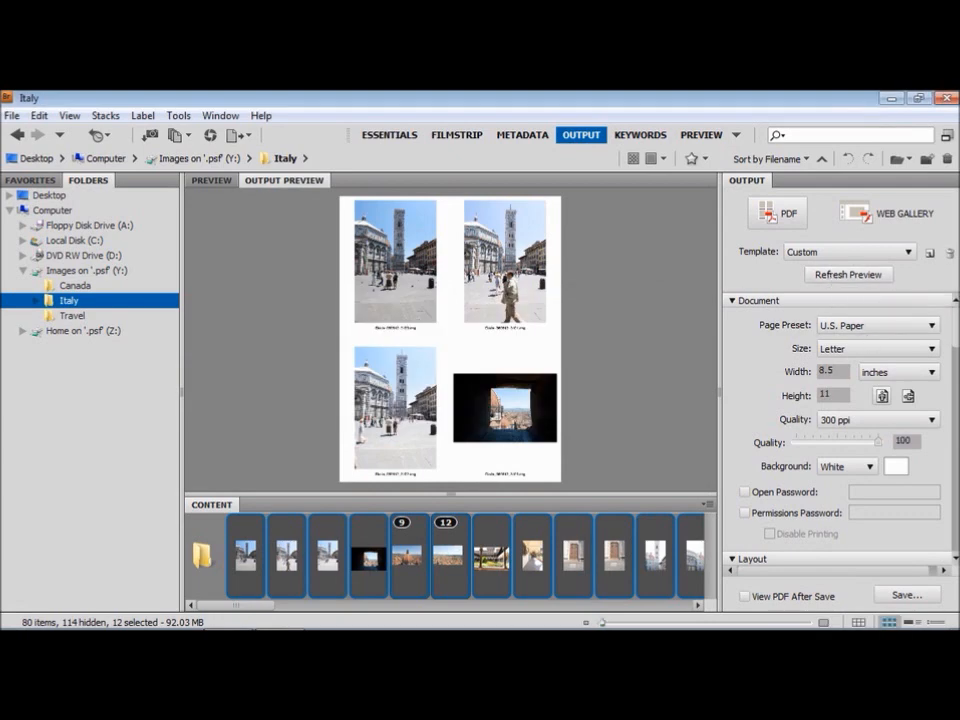
Step: Set the PDF contact sheet layout to 6 columns and 4 rows and refresh the output preview
scroll(956, 343, "down", 5)
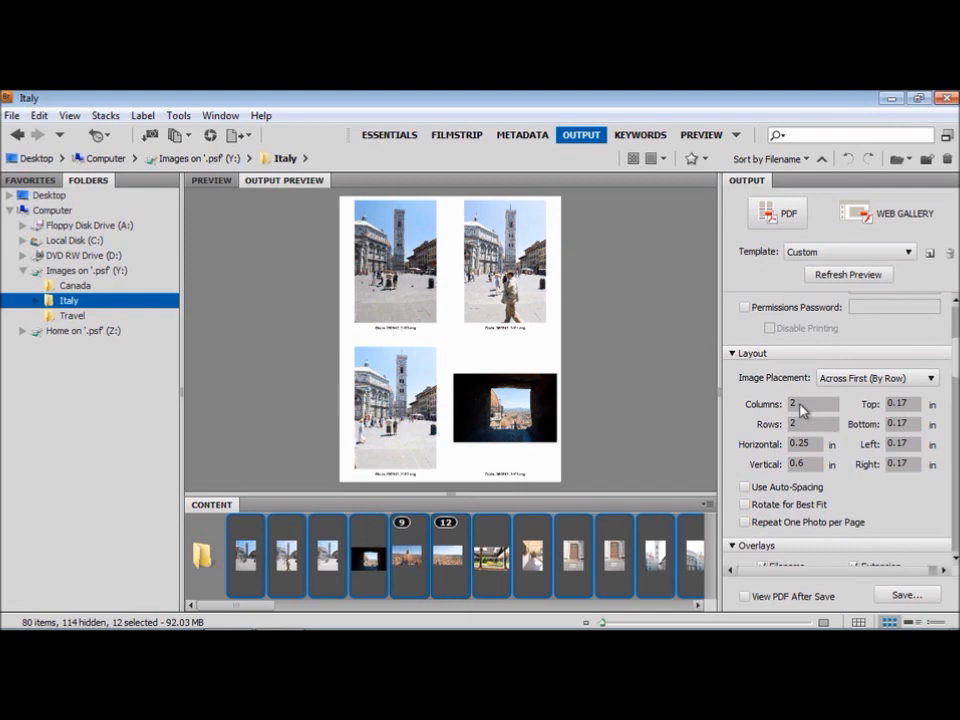
double_click(793, 404)
type("6")
key("Tab")
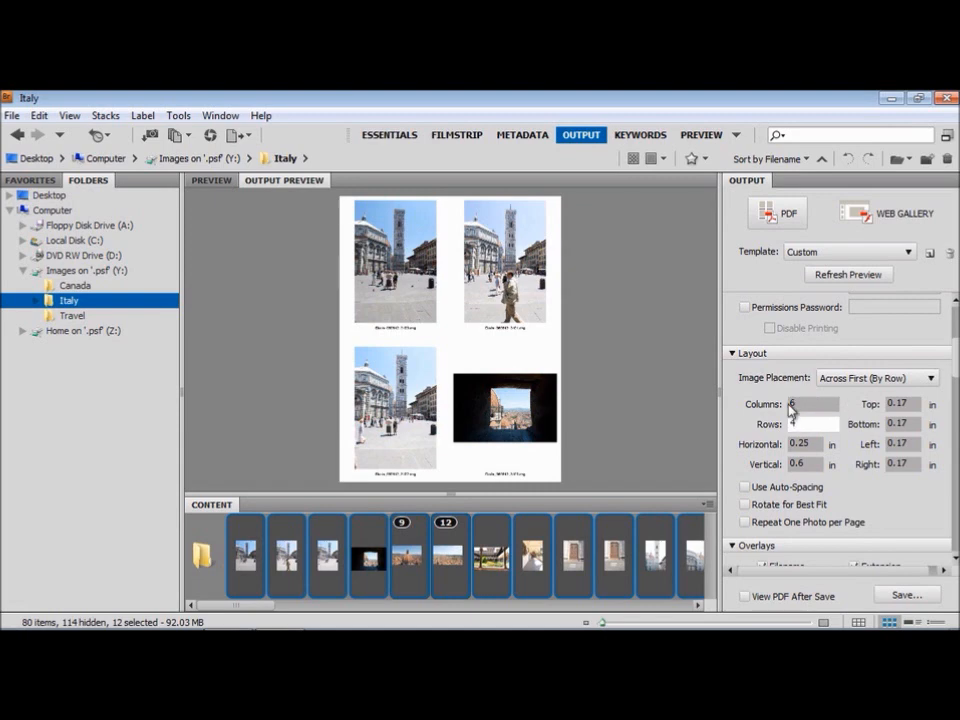
type("4")
key("Tab")
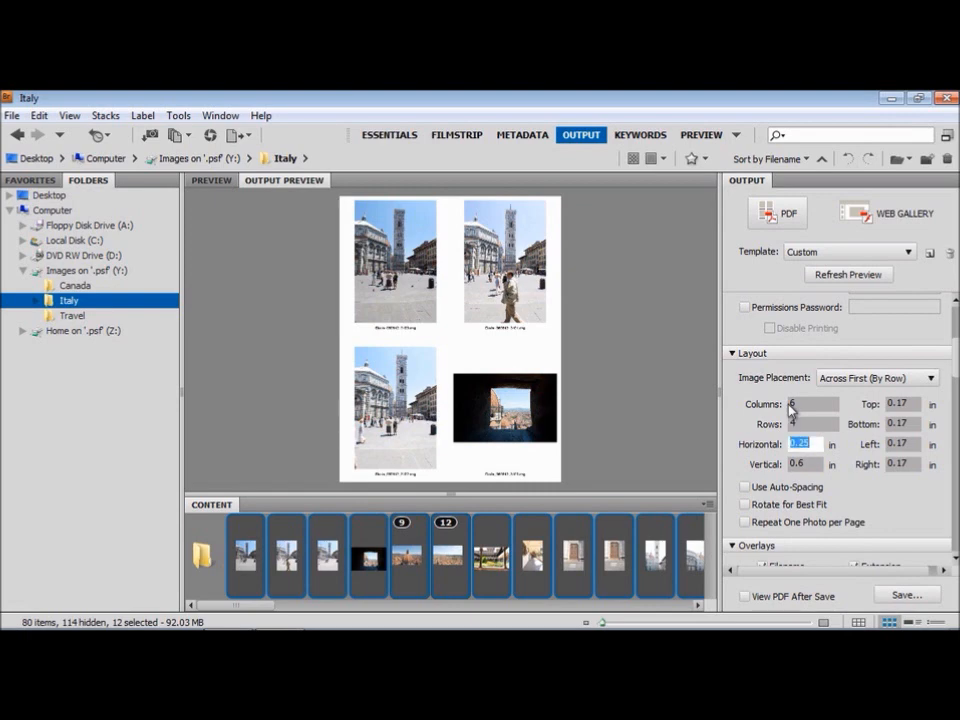
left_click(817, 276)
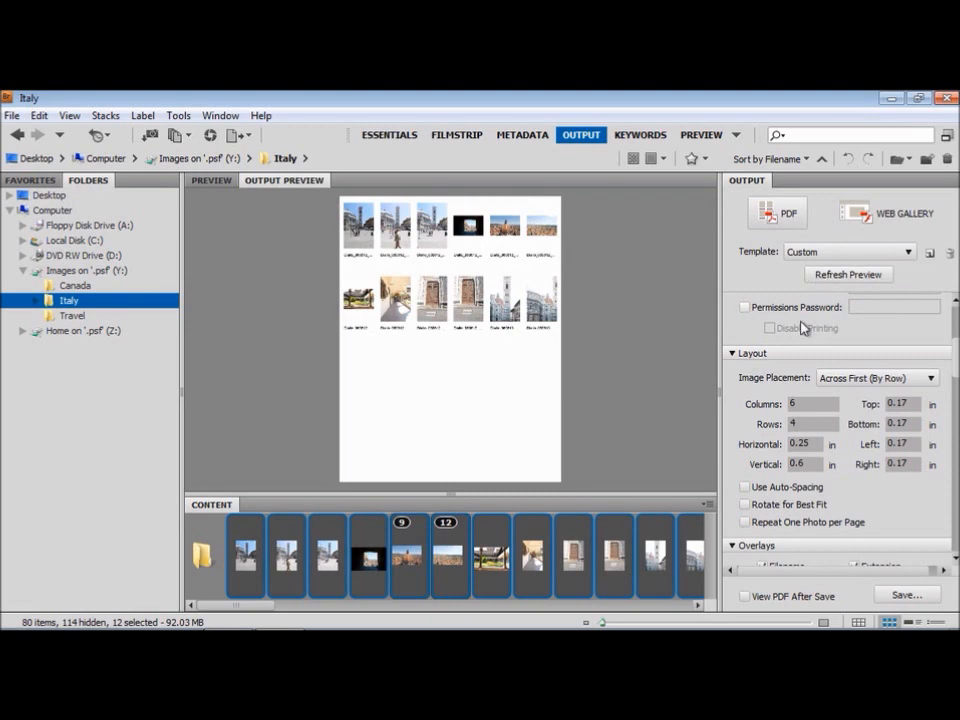
Step: Extend the selection to the first 24 photos in the Italy folder and refresh the PDF contact sheet preview
left_click(697, 606)
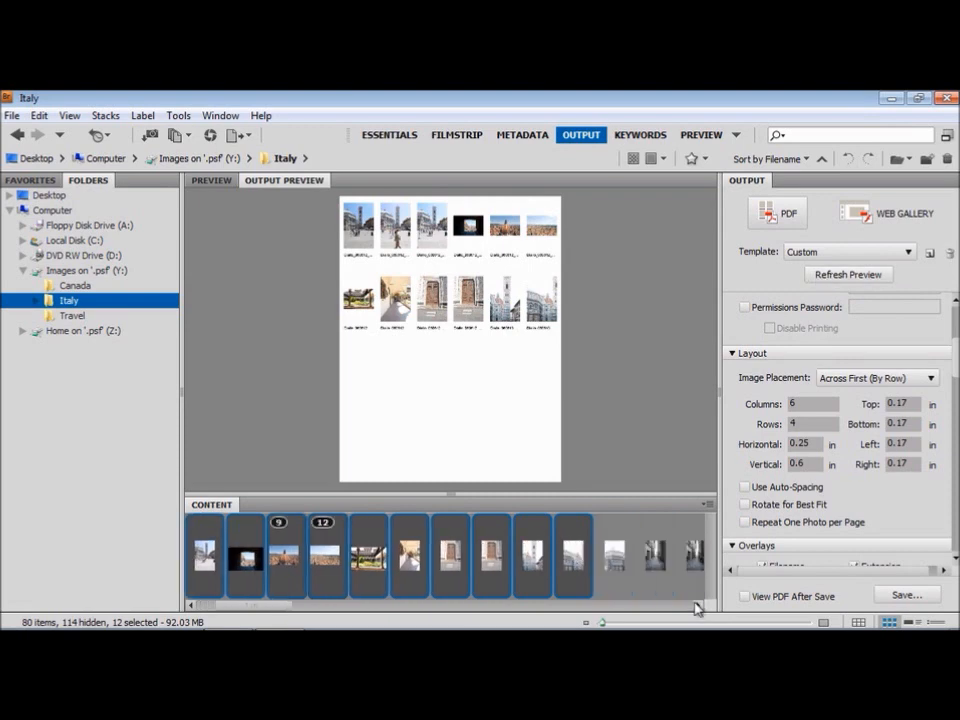
left_click(697, 606)
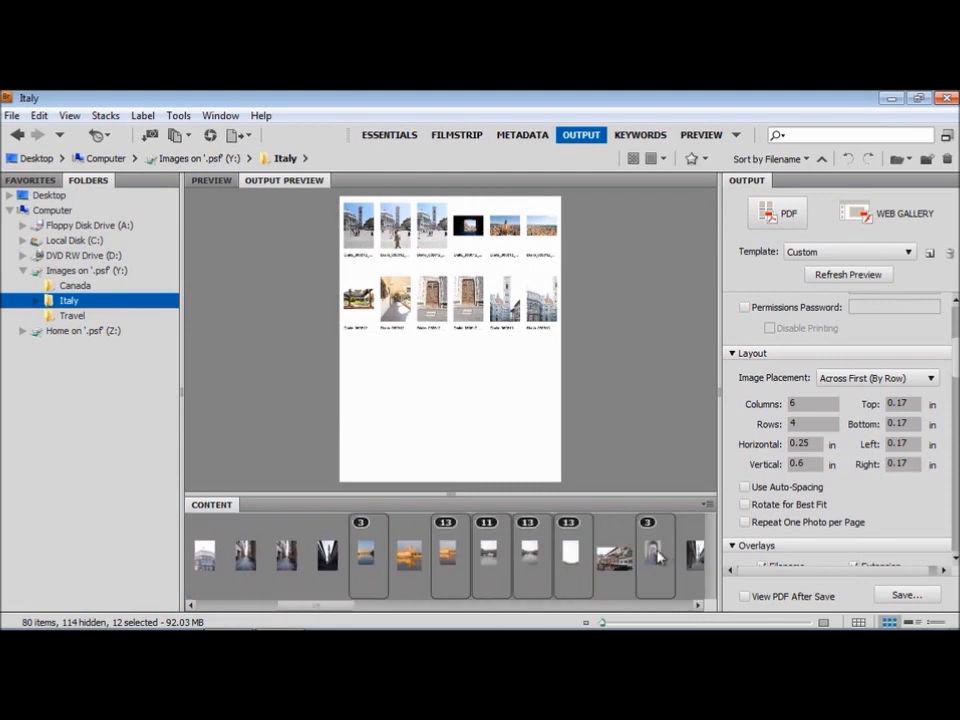
left_click(667, 558, "shift")
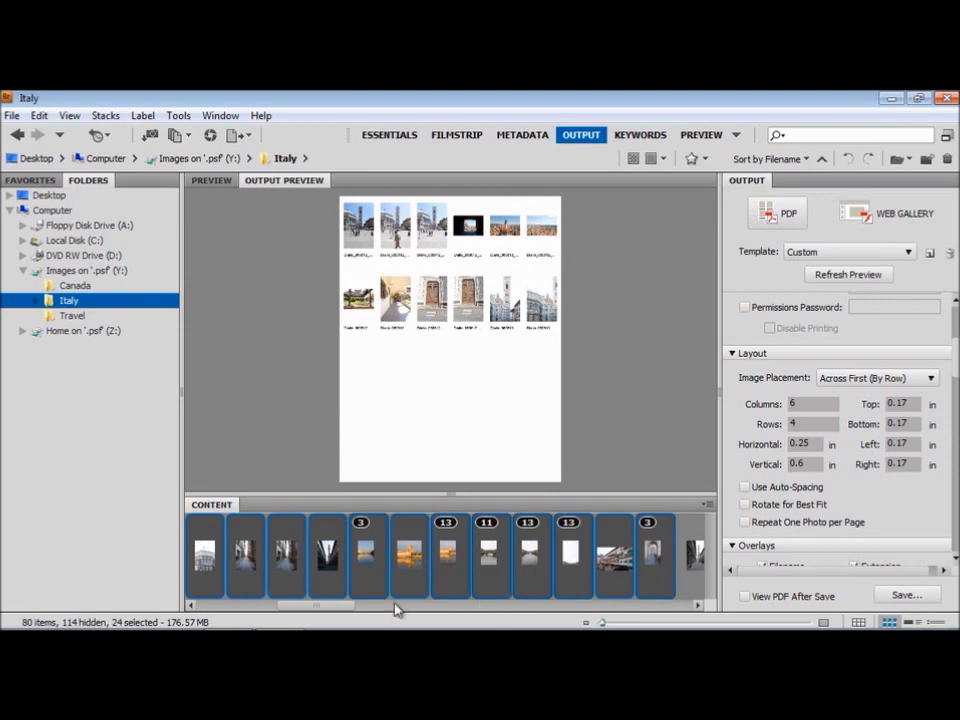
left_click_drag(332, 606, 268, 612)
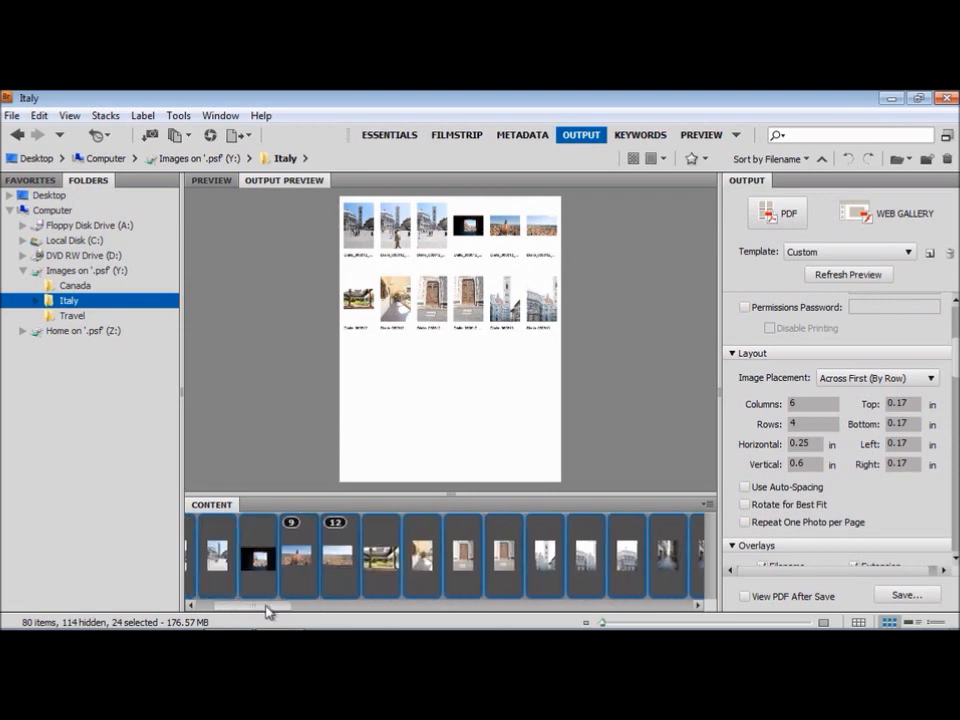
left_click(851, 279)
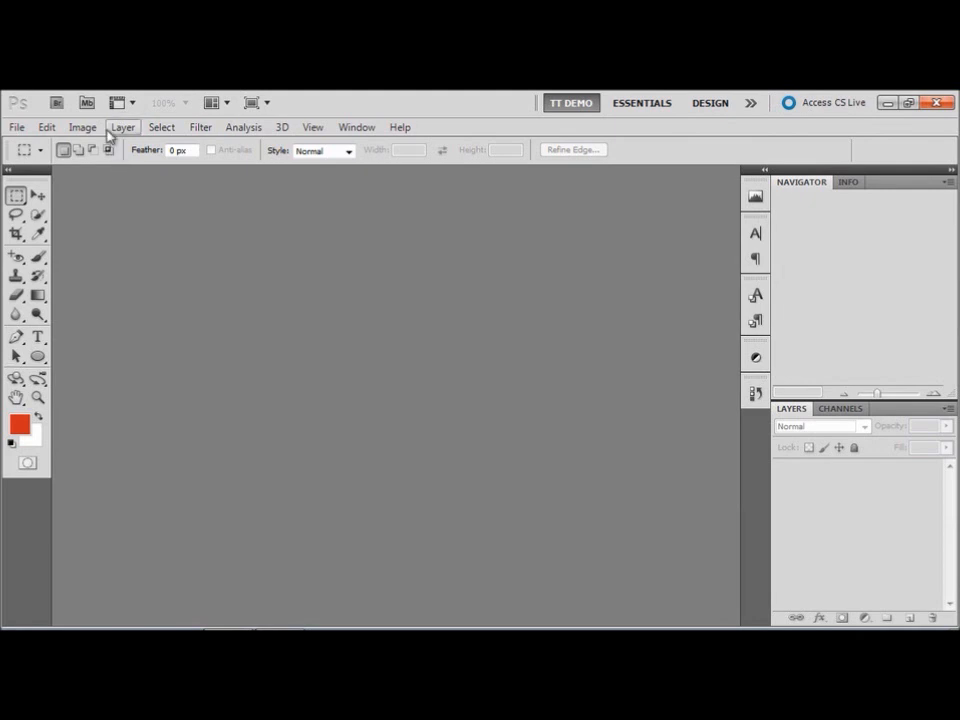
Step: Open Mini Bridge in Photoshop and display the photos of the favorite Canada folder
left_click(88, 103)
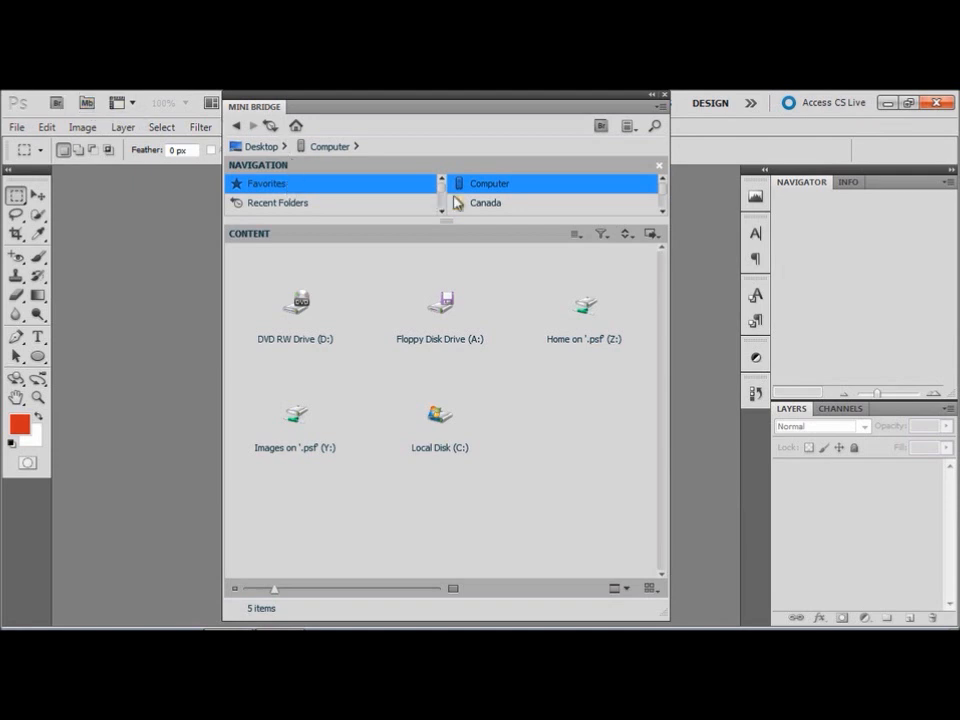
left_click(662, 201)
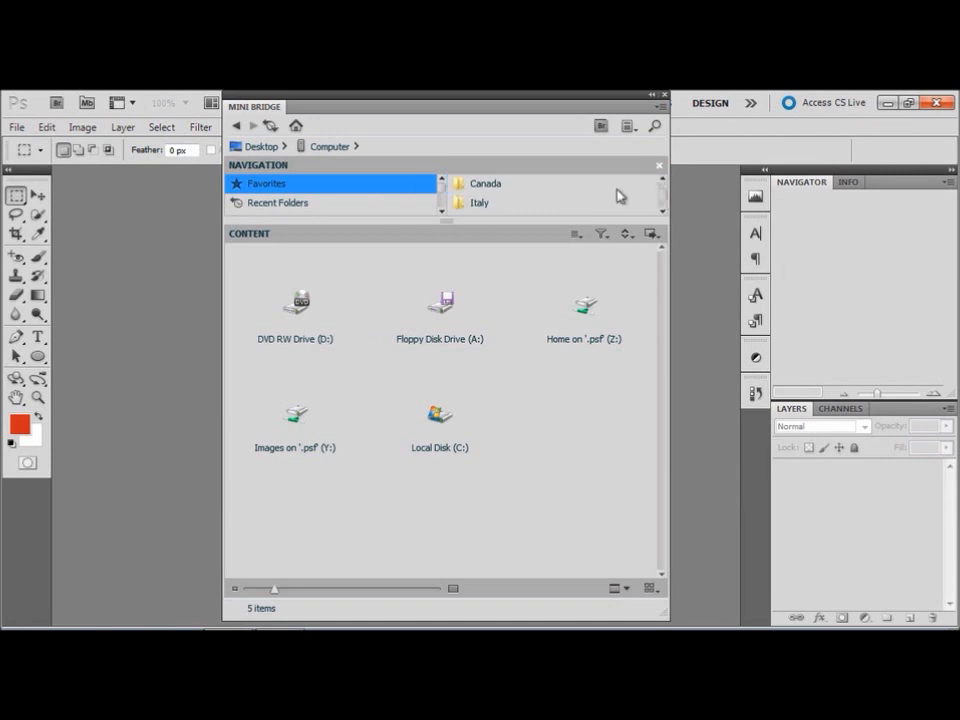
left_click(486, 184)
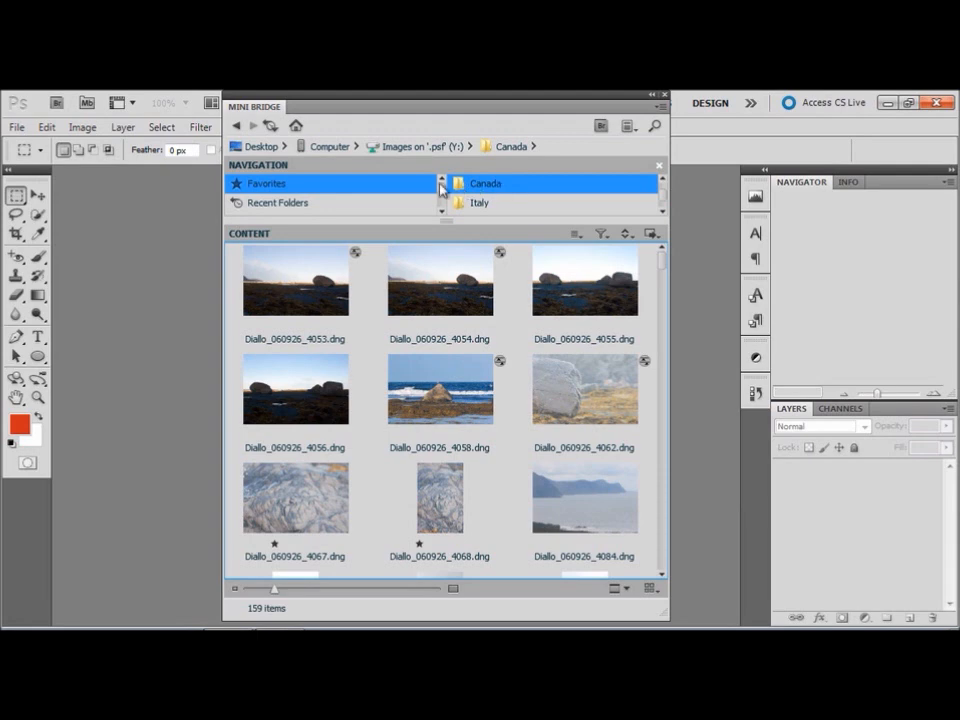
Step: Browse the collections in Mini Bridge and display the photos of the bw collection
scroll(441, 193, "down", 1)
scroll(441, 195, "down", 1)
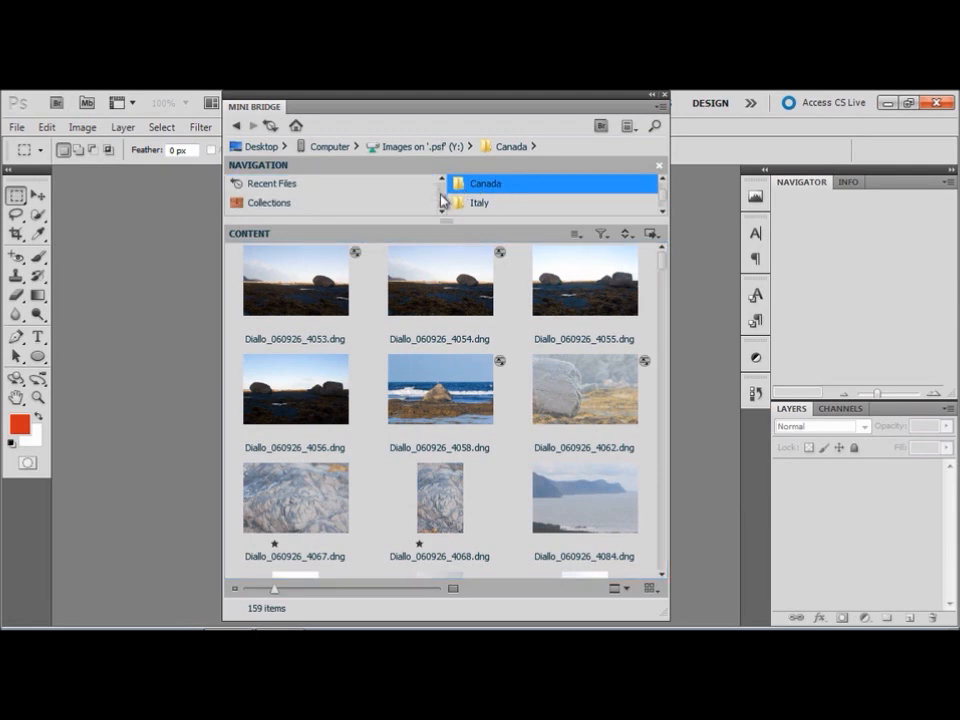
left_click(285, 204)
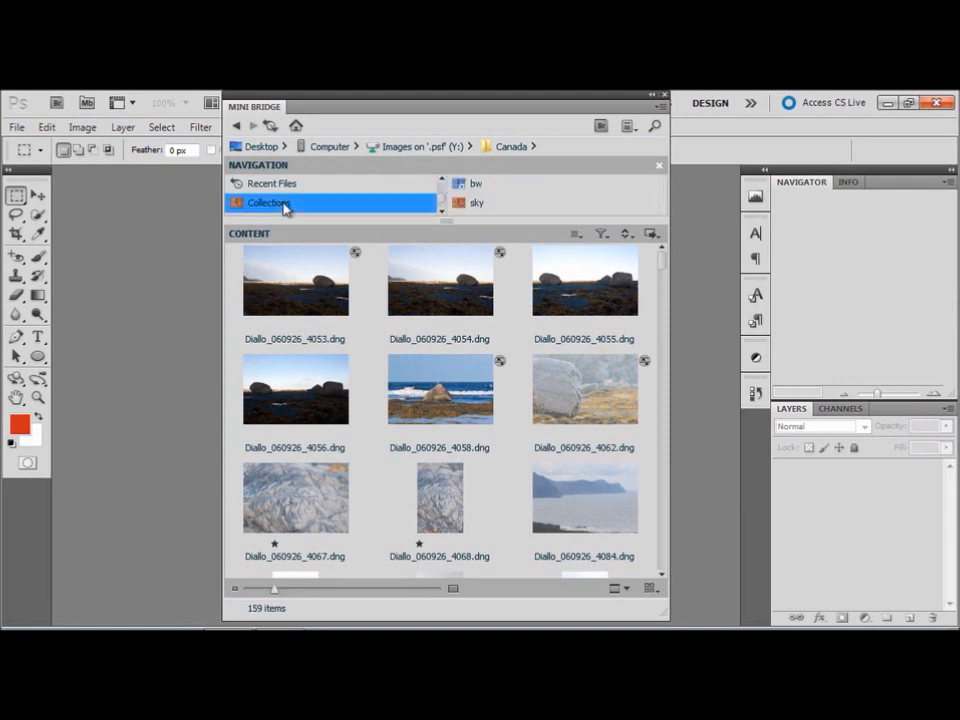
left_click(476, 186)
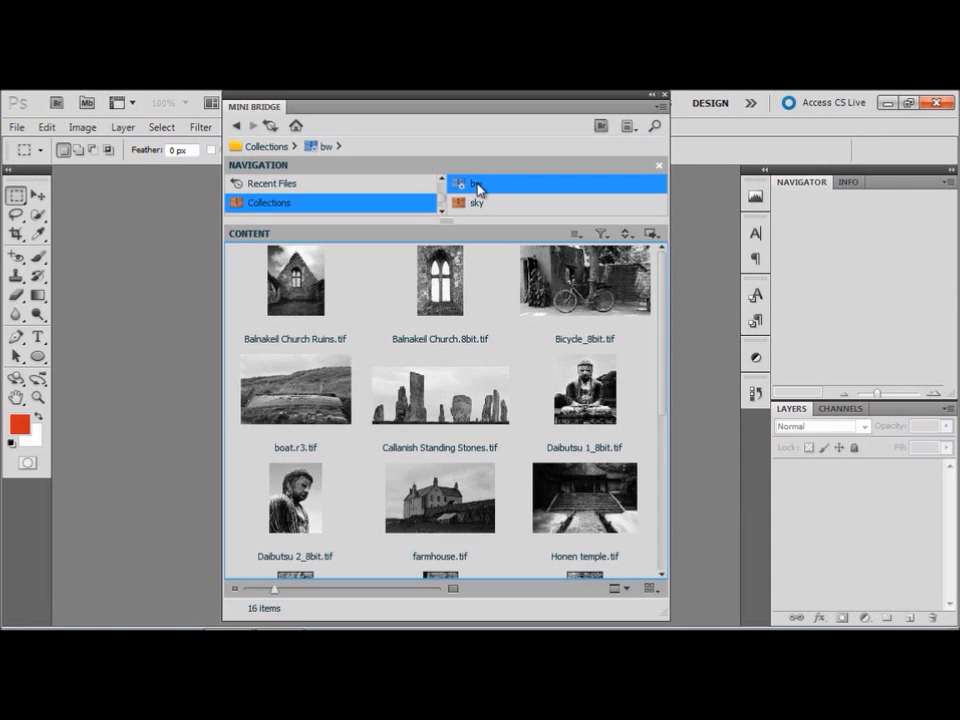
Step: Open Bicycle_8bit.tif from the bw collection, move Mini Bridge aside to view the image, and close it again
right_click(570, 283)
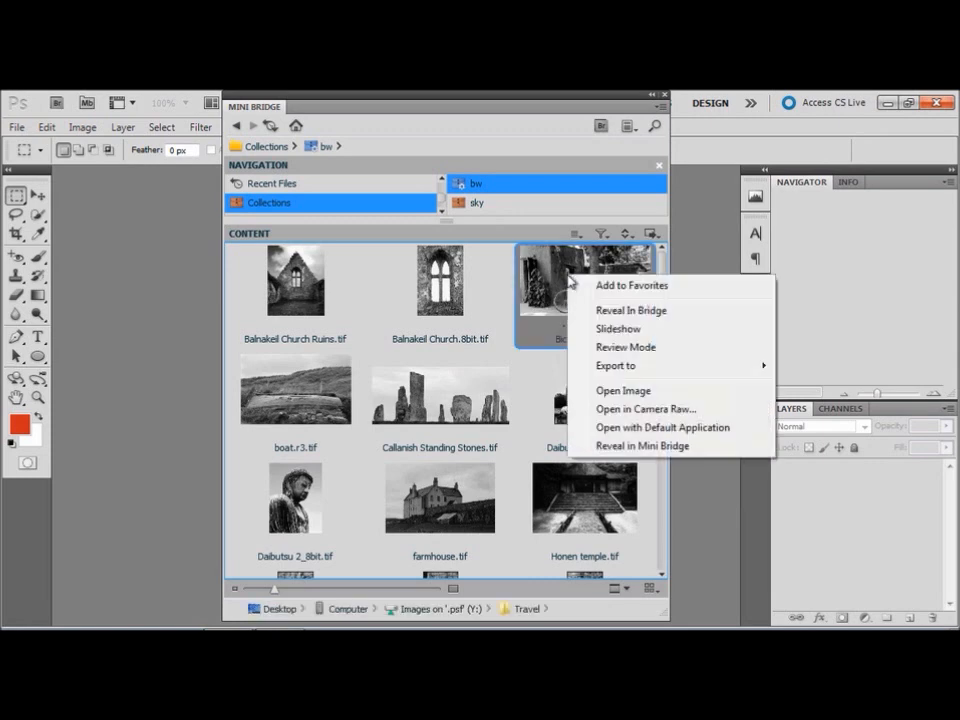
left_click(617, 391)
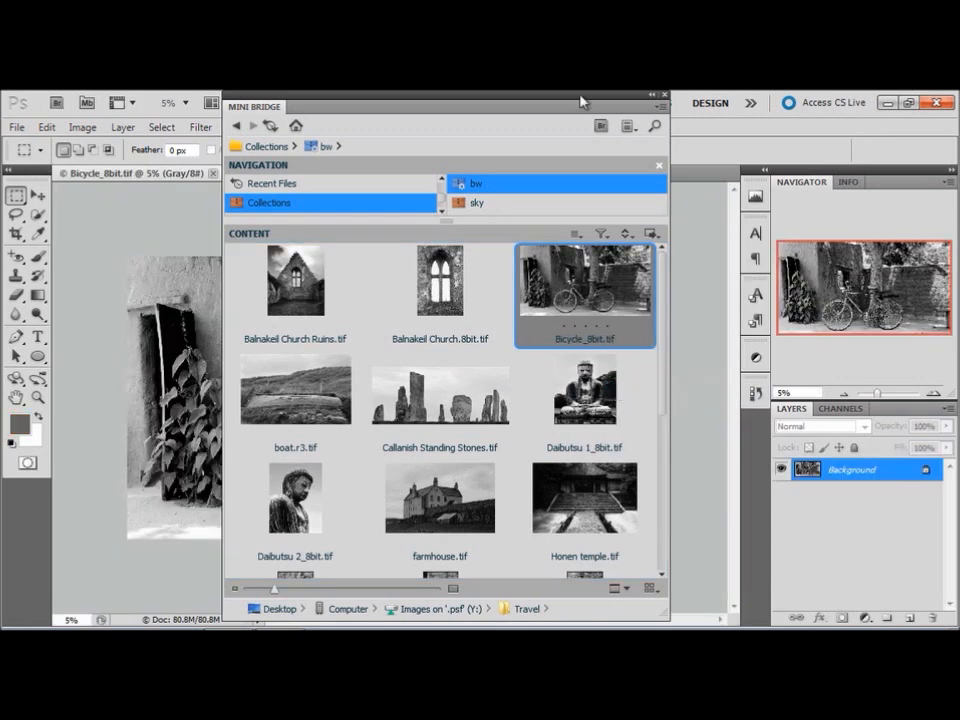
left_click_drag(515, 97, 793, 104)
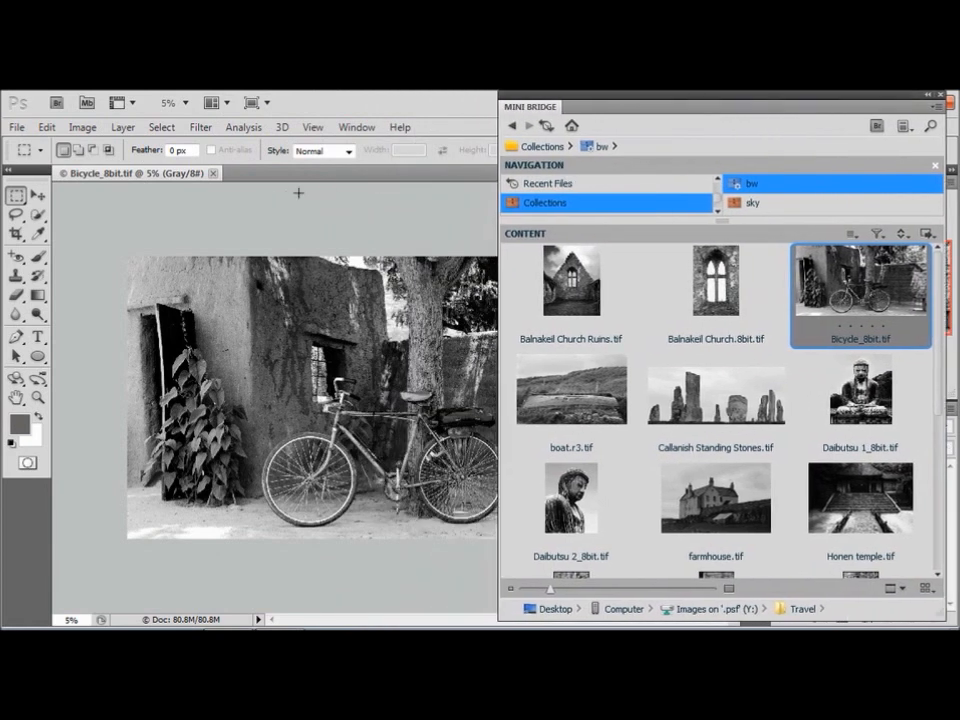
left_click(214, 174)
left_click_drag(598, 100, 315, 100)
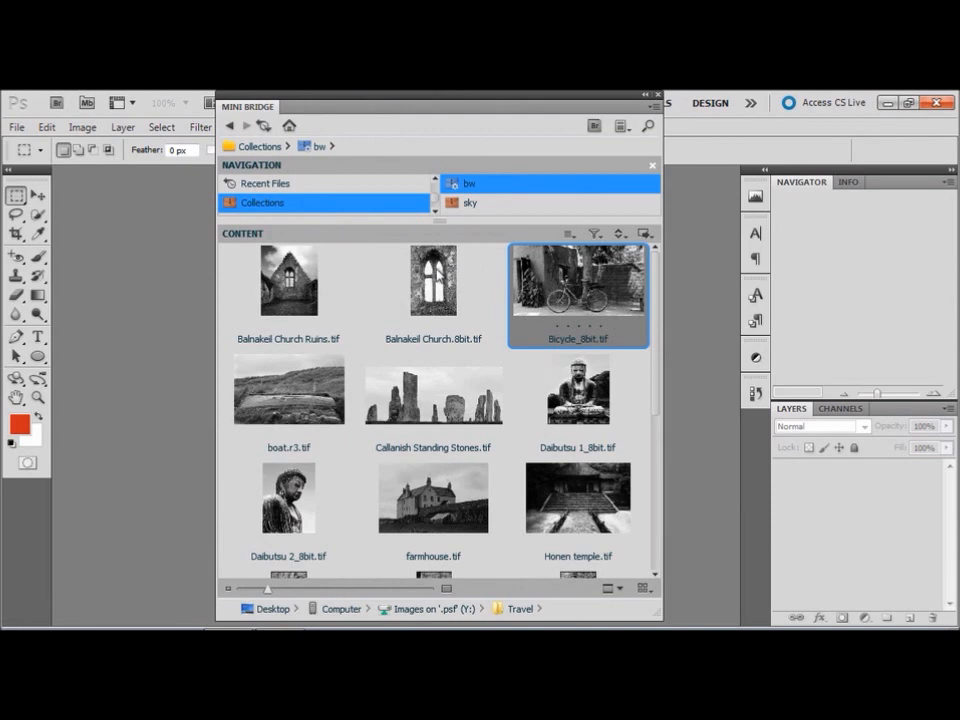
Step: Place Balnakeil Church.8bit.tif from the bw collection in Photoshop as a smart object and collapse Mini Bridge to reveal it
left_click(438, 278)
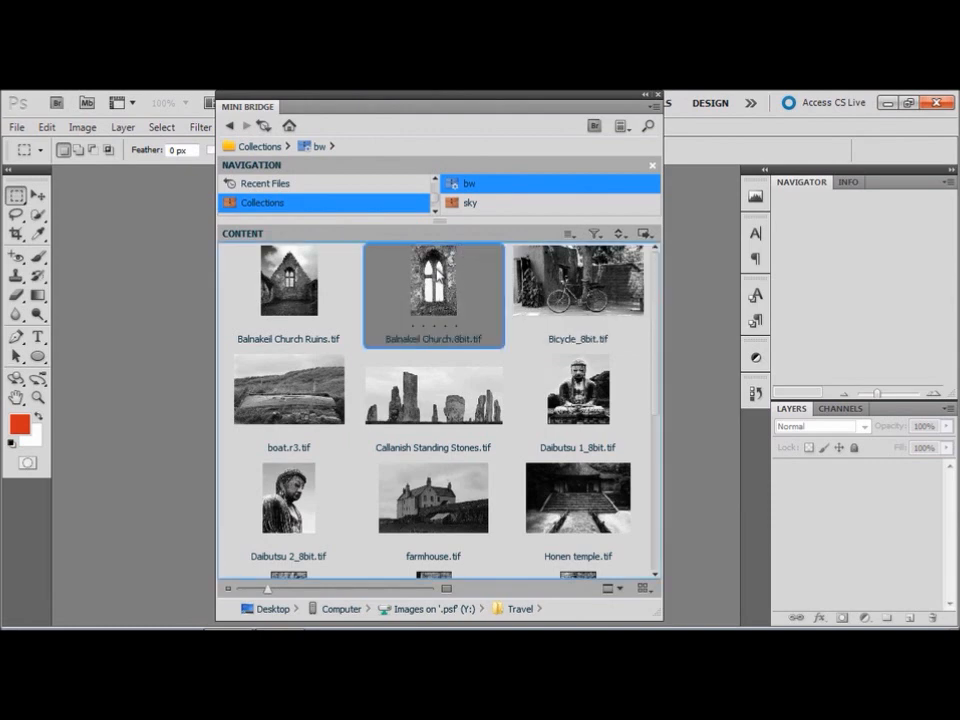
left_click(648, 236)
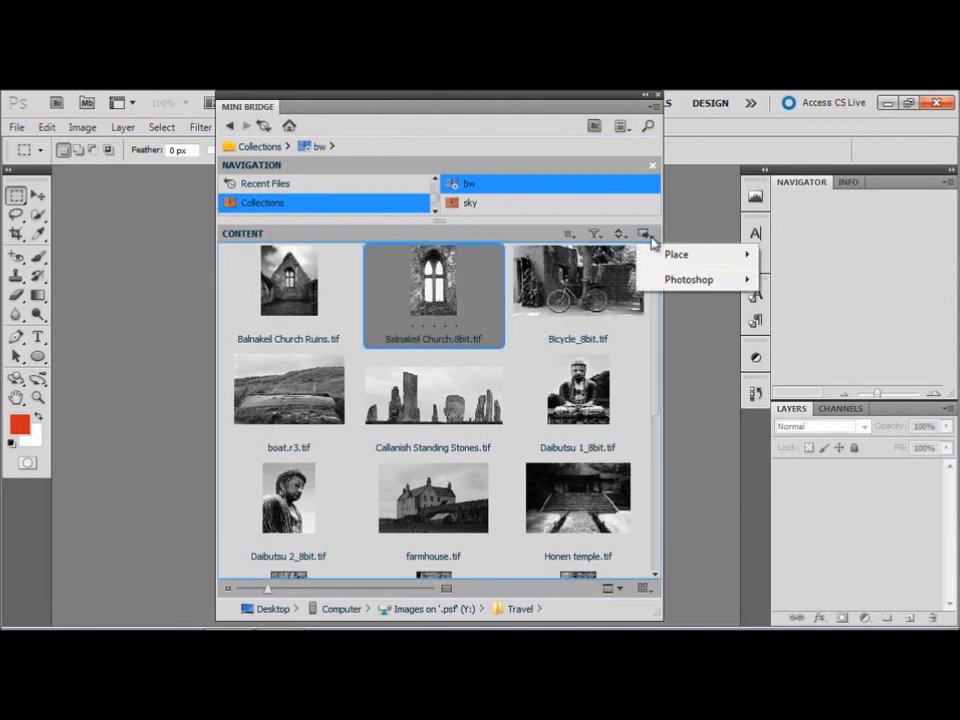
mouse_move(671, 255)
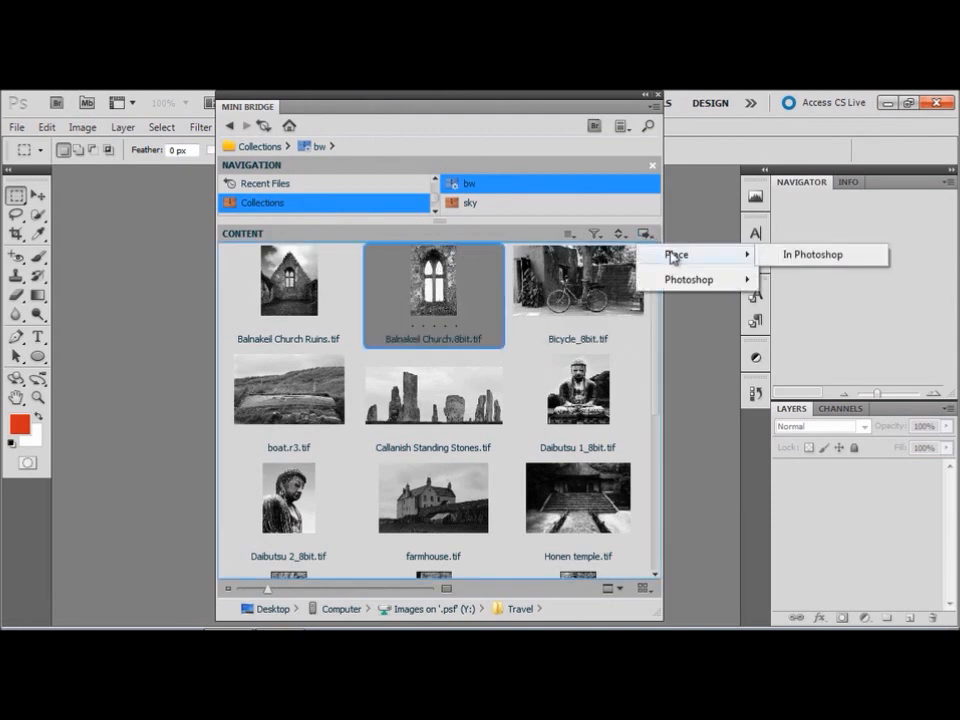
left_click(789, 254)
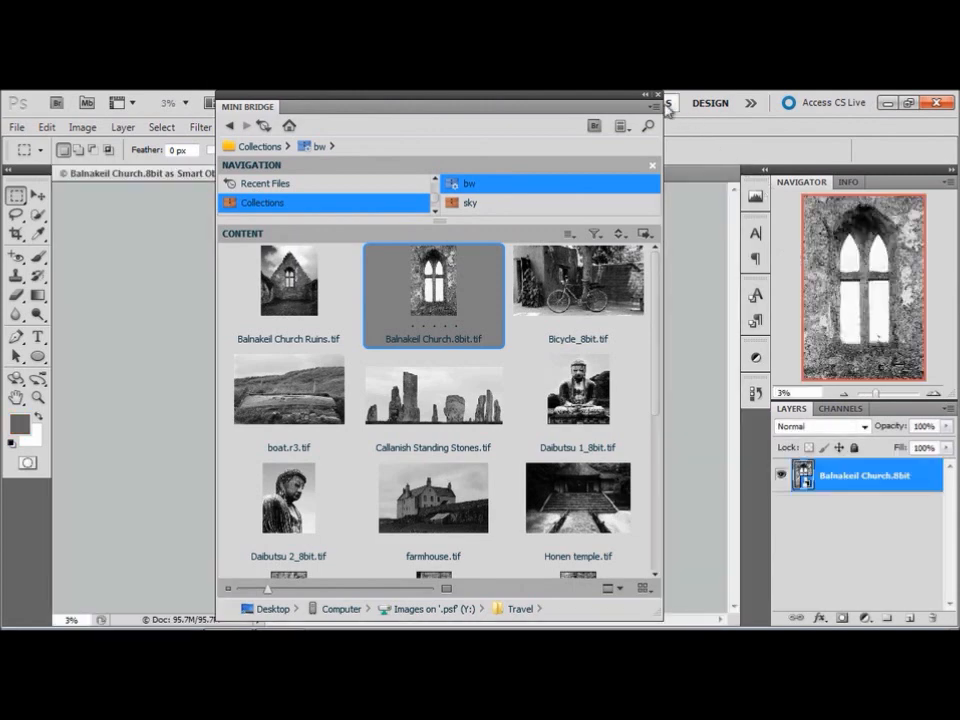
left_click(647, 98)
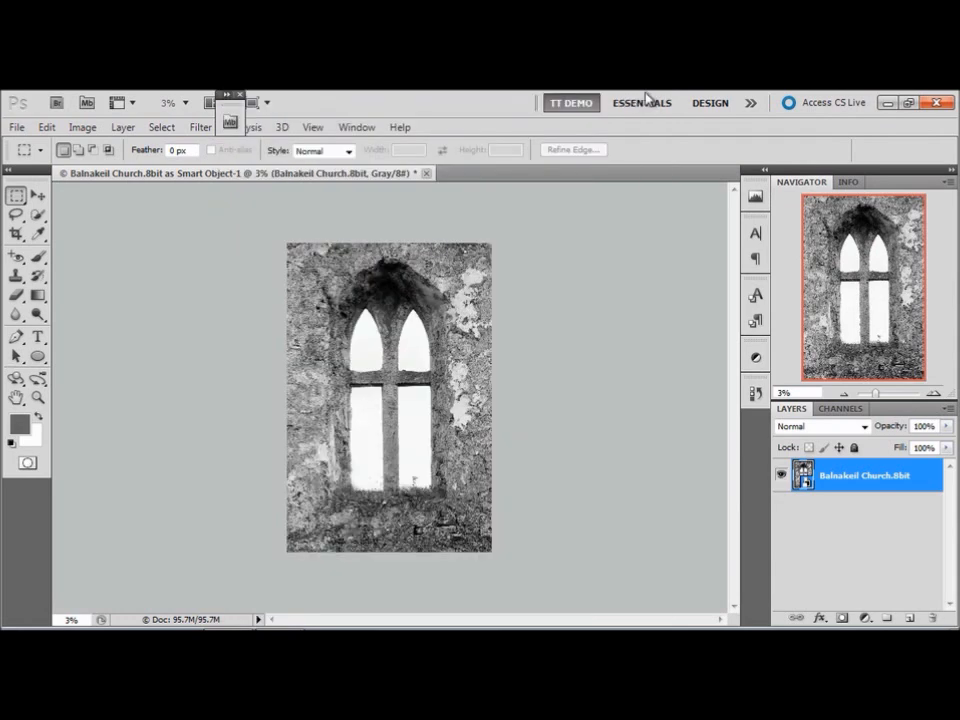